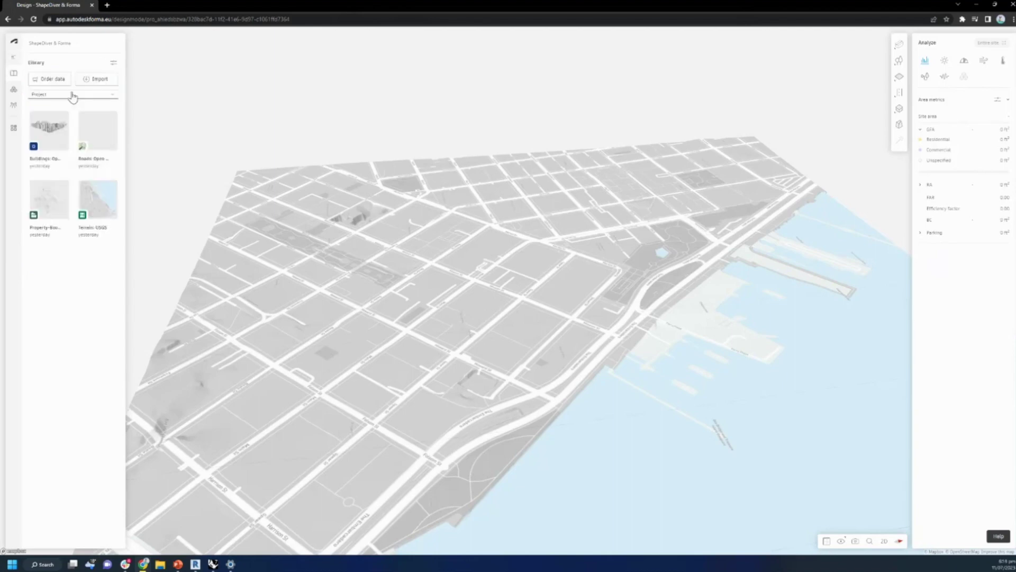
# Review the orderable property boundary, building, road and terrain datasets, and close the data catalogue.
pyautogui.moveTo(105, 203)
pyautogui.click(50, 81)
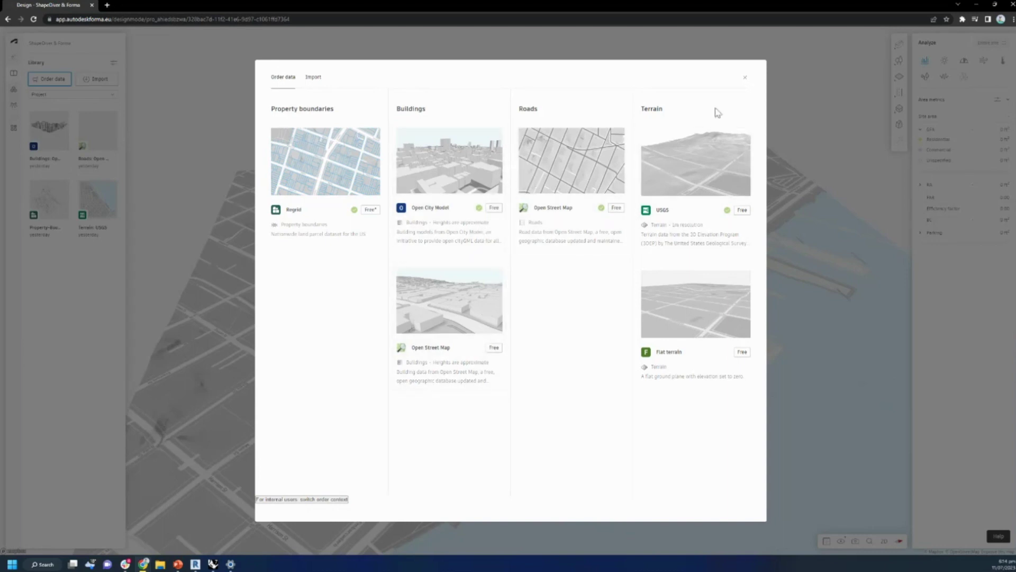
pyautogui.click(744, 79)
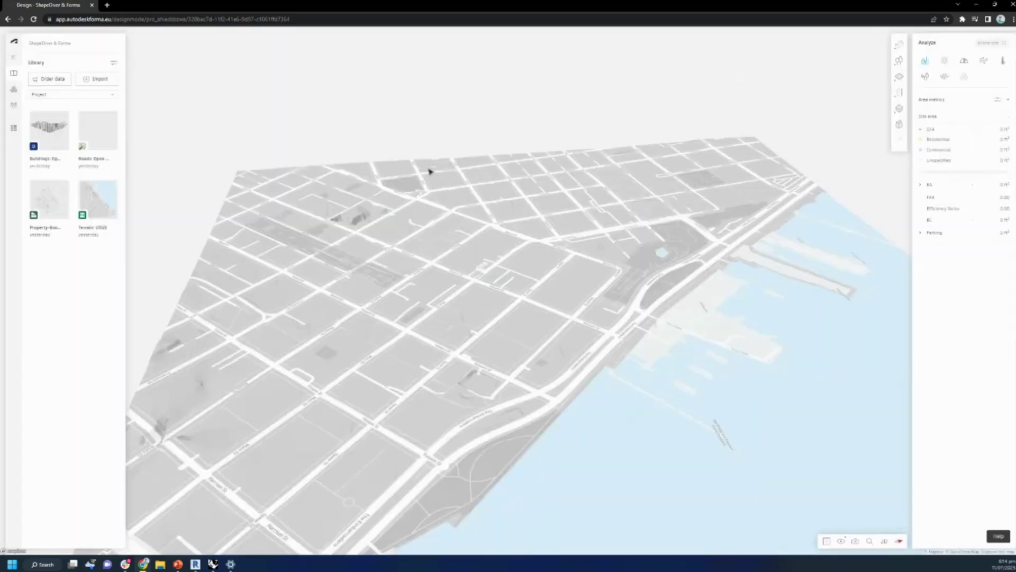
# Add all the Open Street Map road geometries from the project library to the base layer.
pyautogui.moveTo(95, 137)
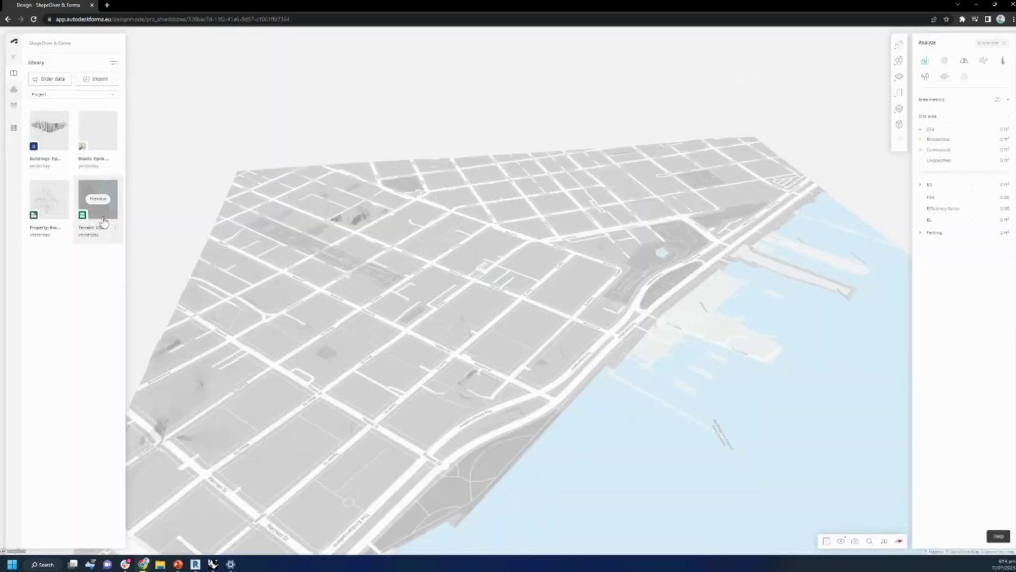
pyautogui.moveTo(97, 240)
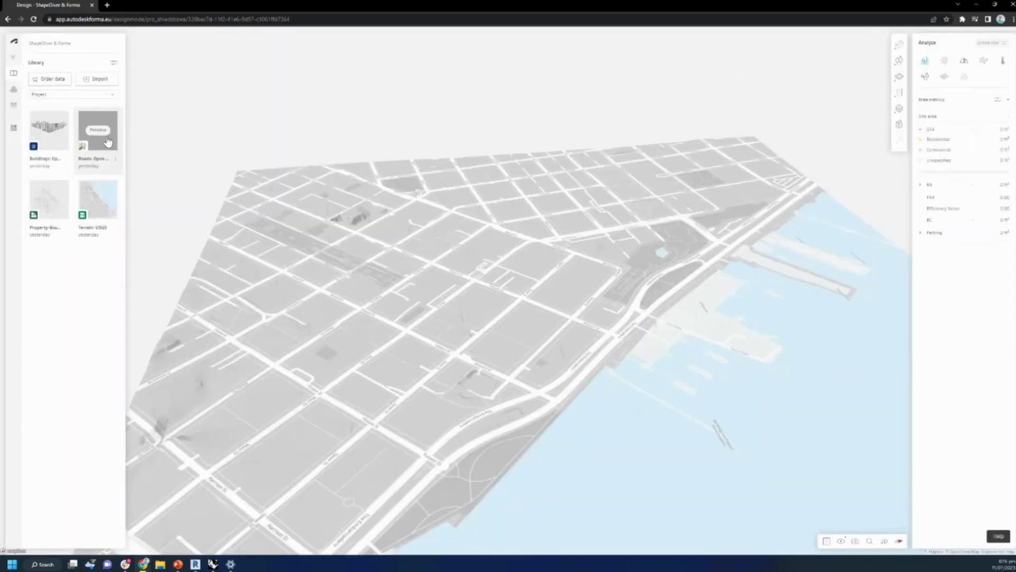
pyautogui.click(97, 165)
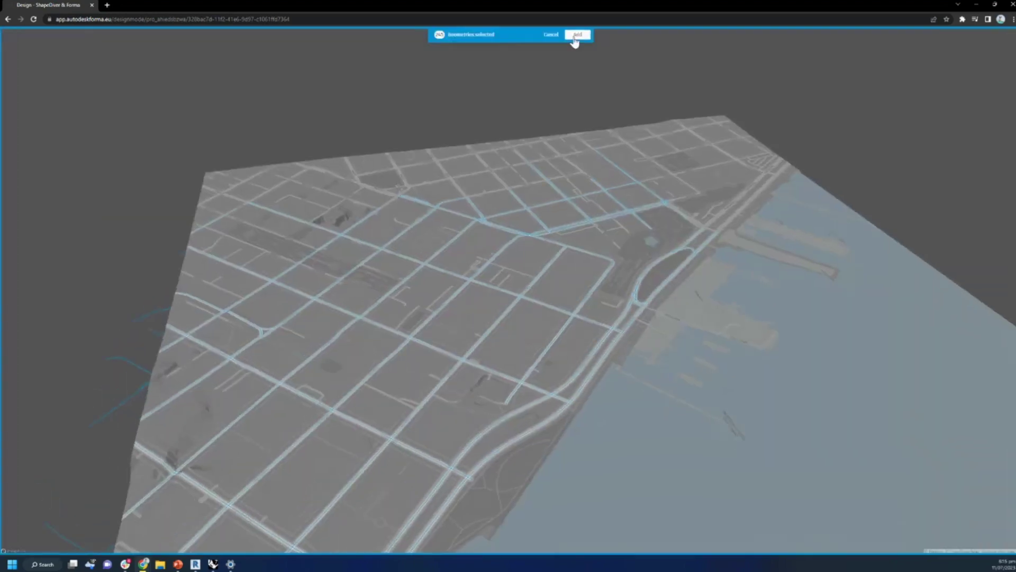
pyautogui.click(575, 36)
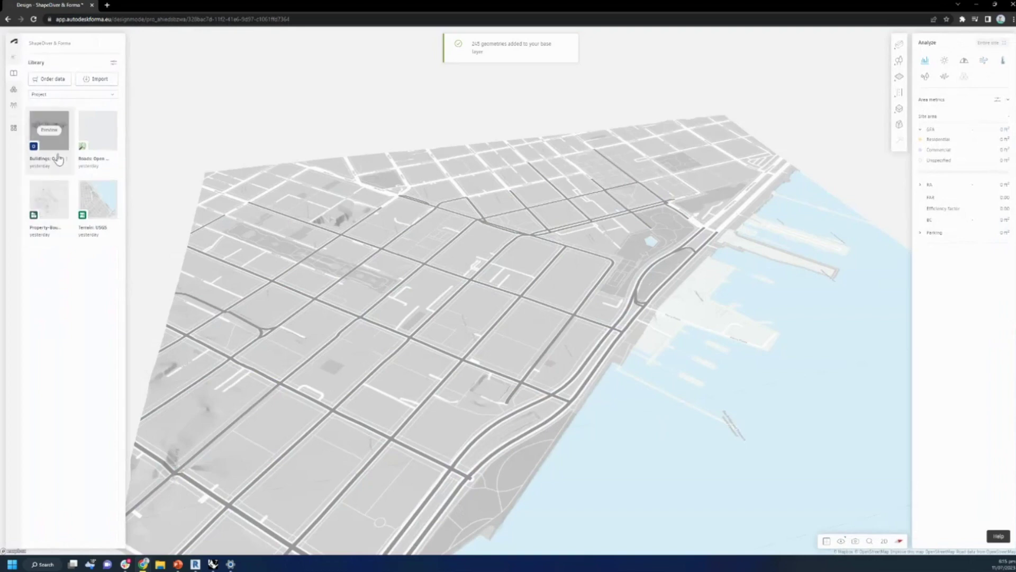
# Add only the three property boundary parcels on the two neighbouring blocks near the waterfront to the base layer.
pyautogui.click(49, 198)
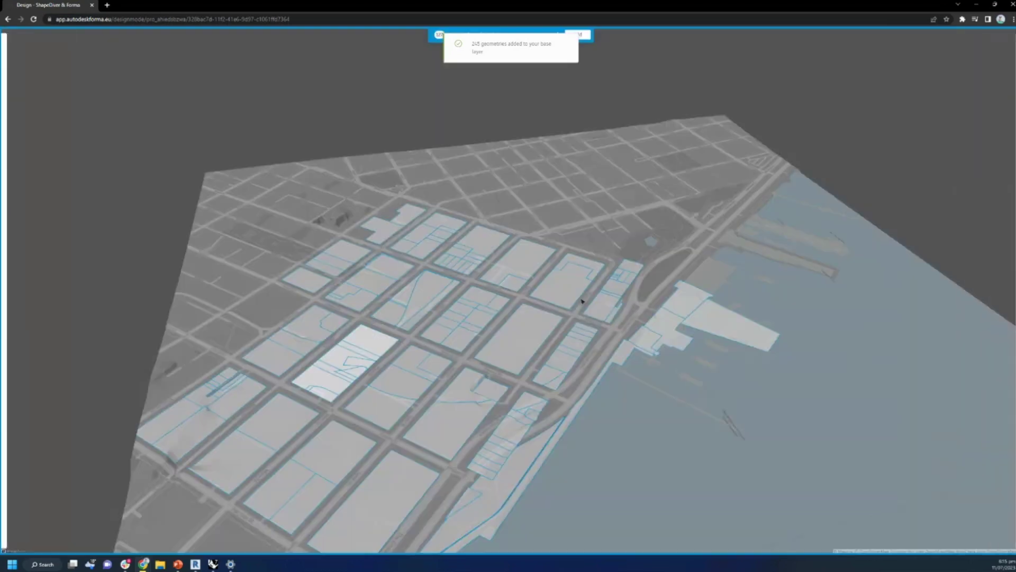
pyautogui.click(548, 326)
pyautogui.keyDown('shift'); pyautogui.click(580, 296); pyautogui.keyUp('shift')
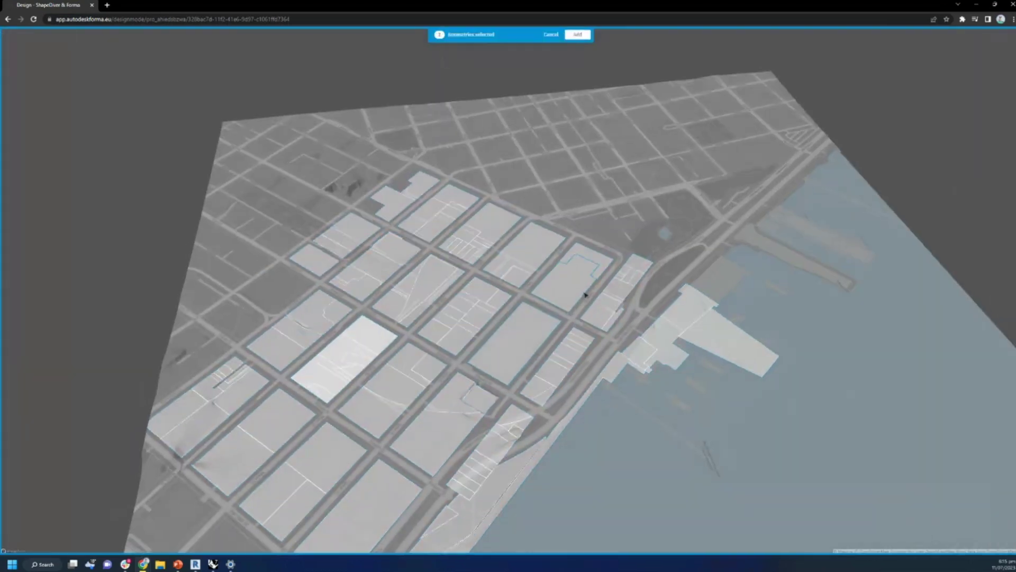
pyautogui.keyDown('shift'); pyautogui.click(601, 267); pyautogui.keyUp('shift')
pyautogui.click(578, 36)
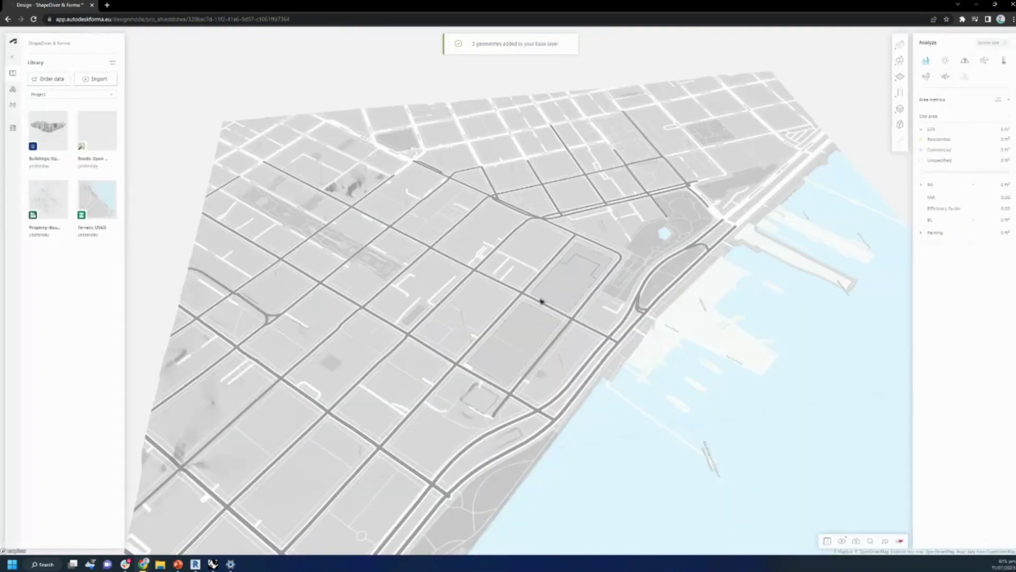
# Add the library's city buildings to the base layer, excluding the buildings that stand on the two chosen parcel blocks.
pyautogui.click(48, 130)
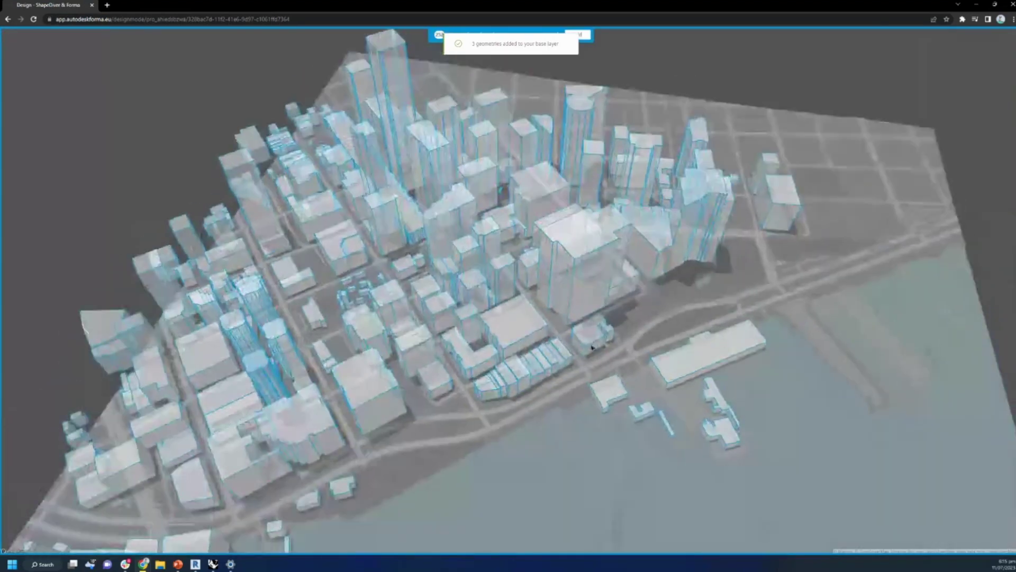
pyautogui.scroll(3, 546, 303)
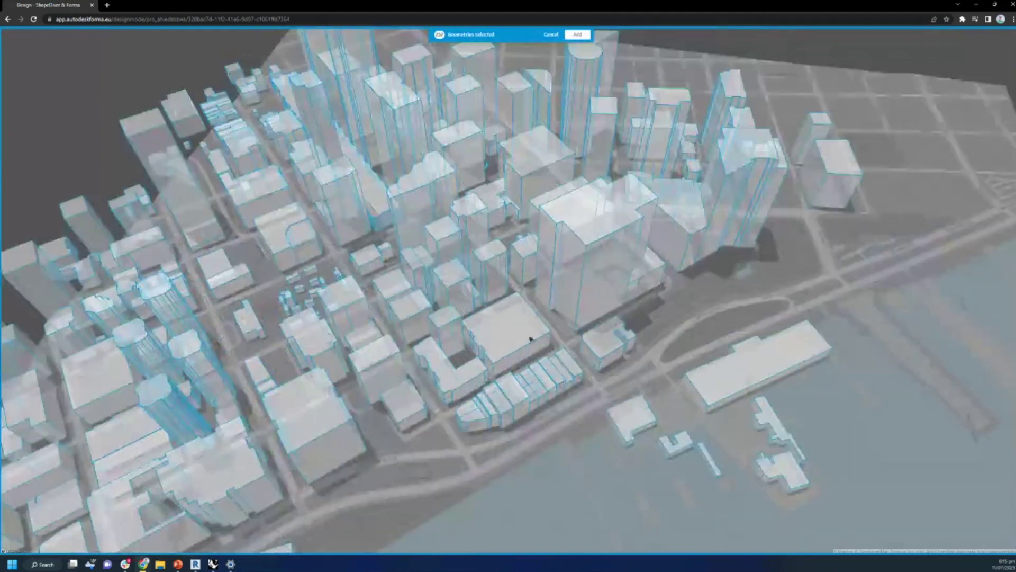
pyautogui.click(652, 276)
pyautogui.moveTo(712, 300)
pyautogui.mouseDown(button='right')
pyautogui.moveTo(625, 324)
pyautogui.moveTo(697, 306)
pyautogui.mouseUp(button='right')
pyautogui.click(448, 364)
pyautogui.click(450, 321)
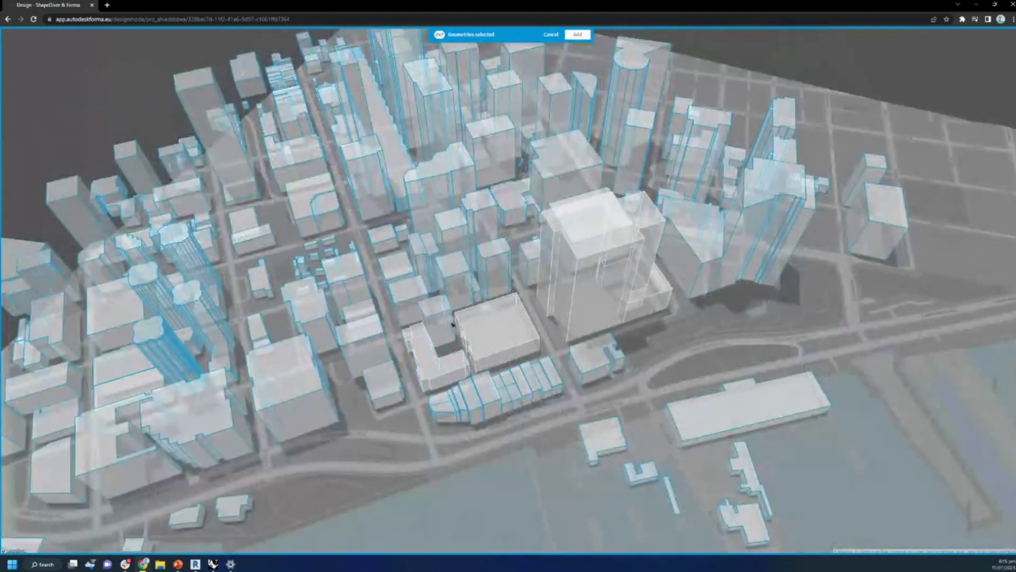
pyautogui.moveTo(614, 332); pyautogui.dragTo(600, 353, button='right')
pyautogui.scroll(-3, 600, 353)
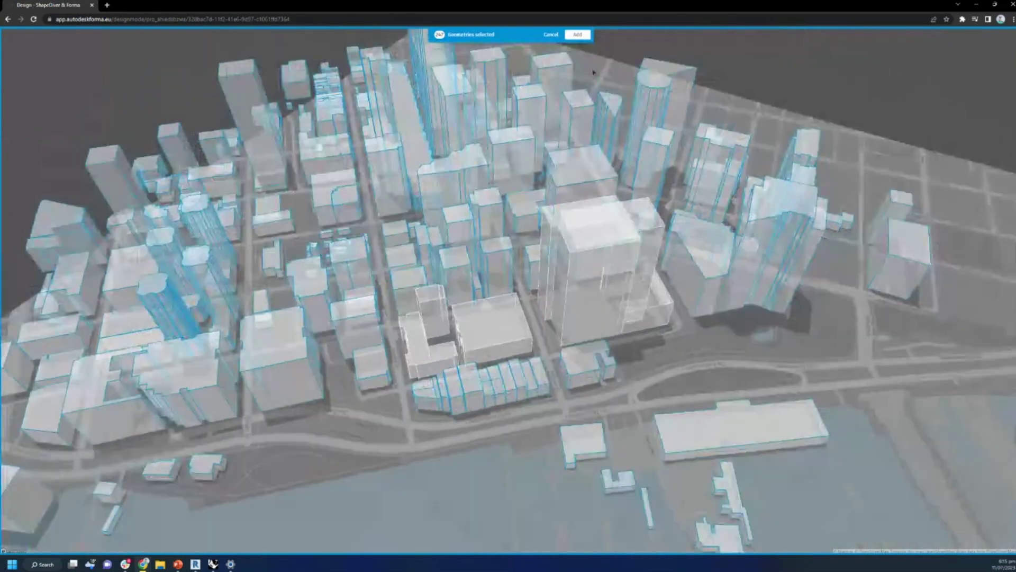
pyautogui.click(577, 35)
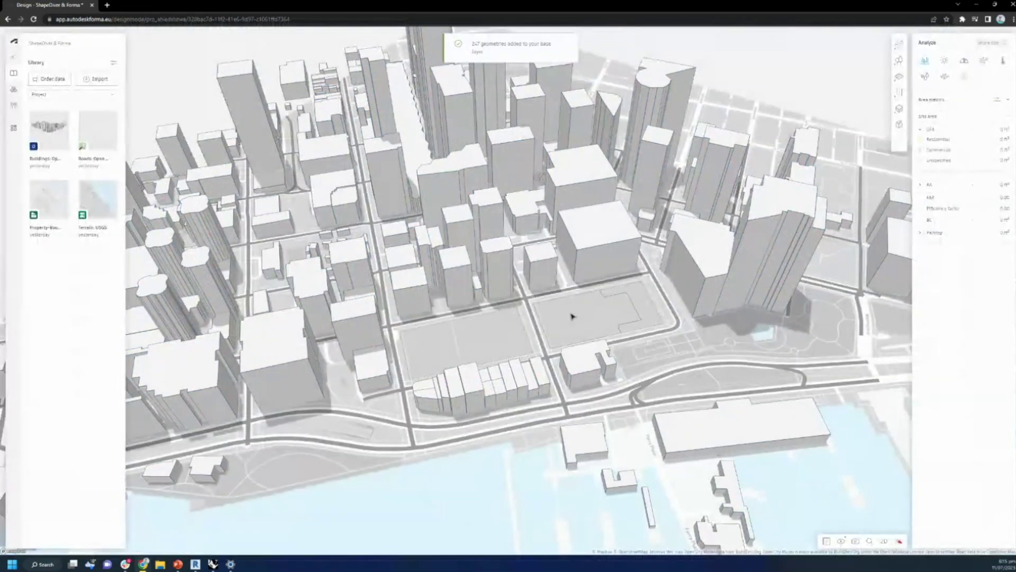
# Convert the parcels of the two empty blocks near the waterfront into site limits.
pyautogui.scroll(2, 578, 313)
pyautogui.press('s')
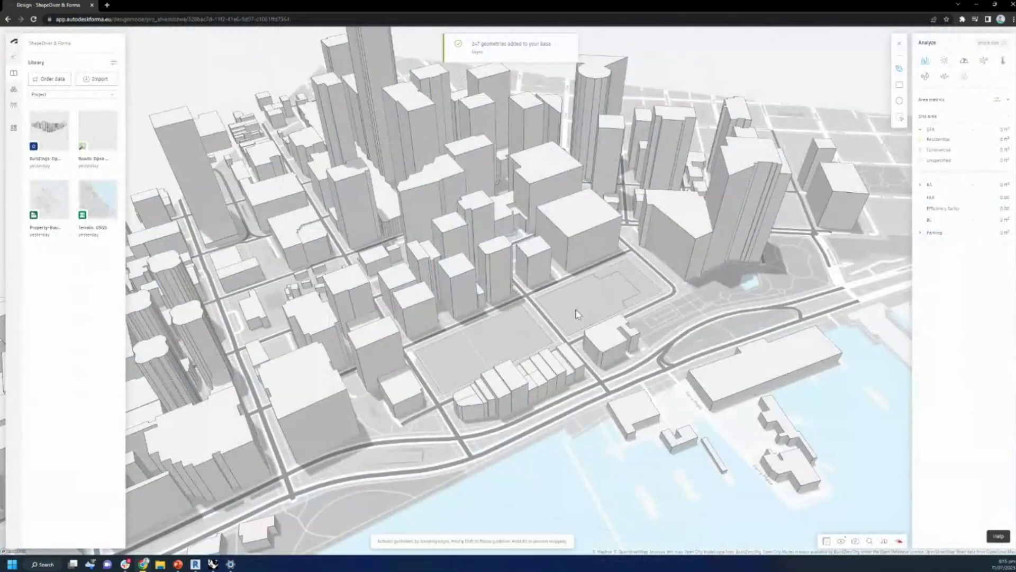
pyautogui.click(548, 340)
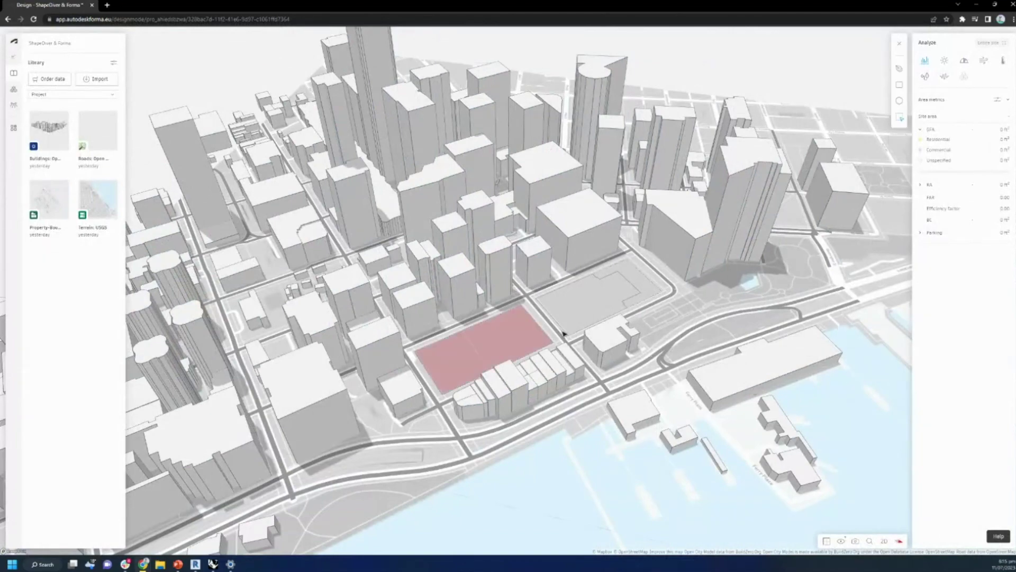
pyautogui.click(562, 332)
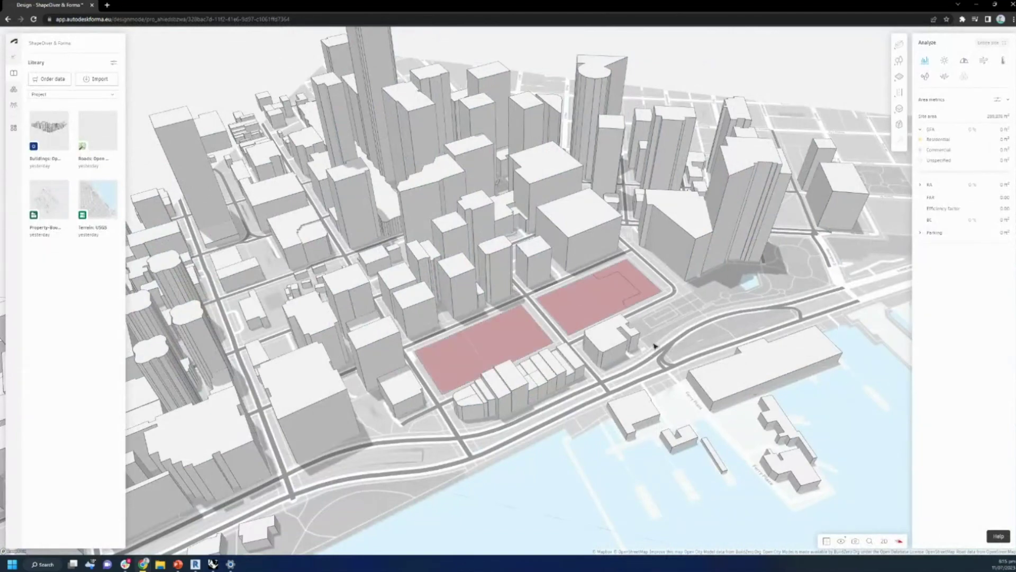
# Examine the two site areas and their surrounding city context from several angles.
pyautogui.moveTo(673, 362); pyautogui.dragTo(685, 345, button='right')
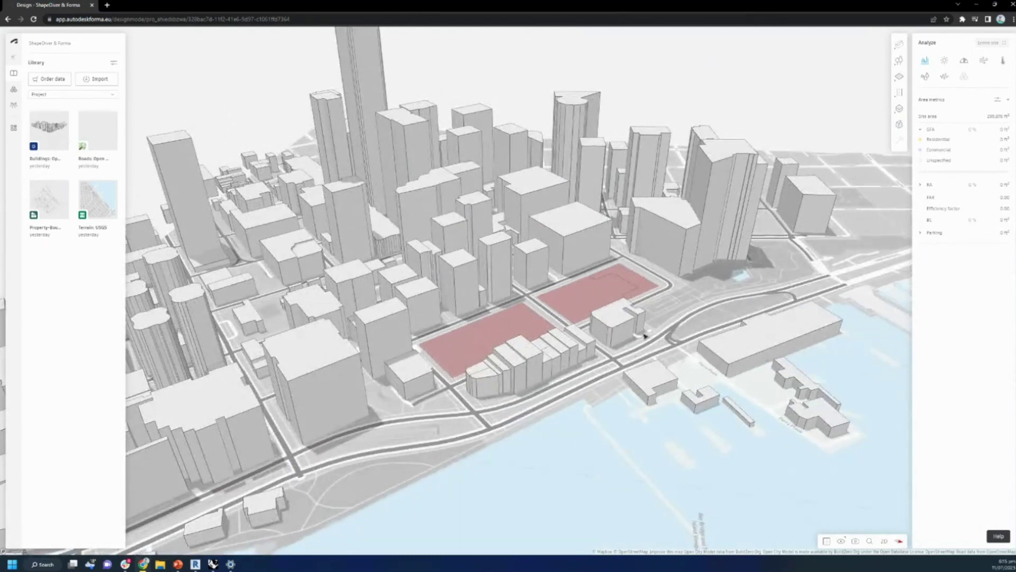
pyautogui.moveTo(646, 336); pyautogui.dragTo(664, 309, button='right')
pyautogui.scroll(2, 599, 227)
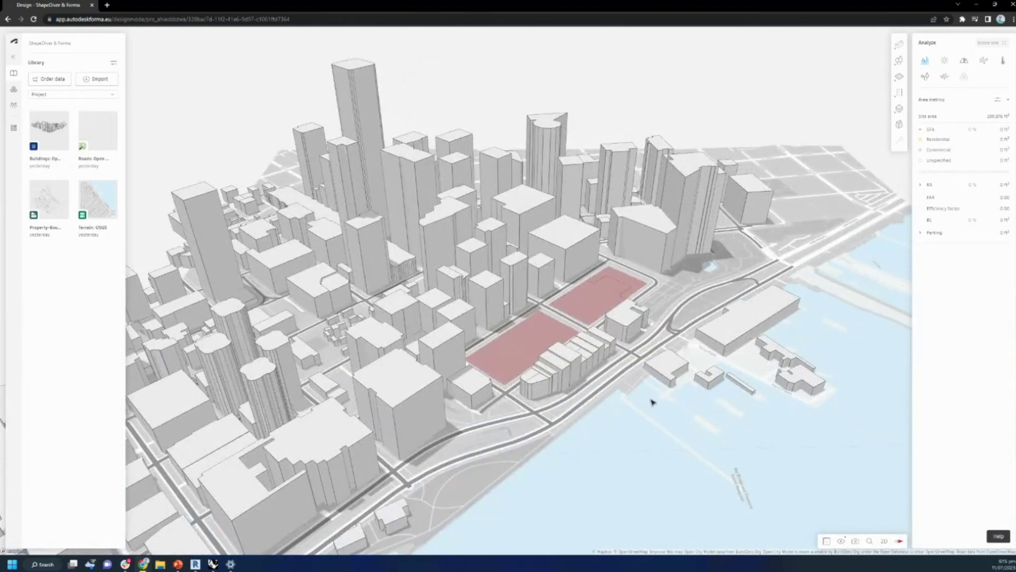
pyautogui.moveTo(652, 402); pyautogui.dragTo(646, 408, button='right')
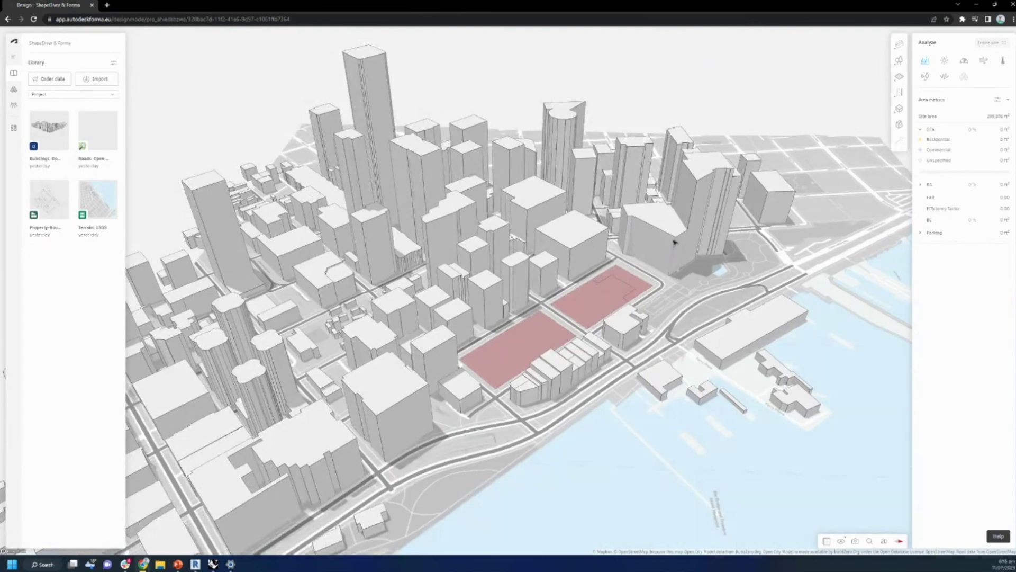
pyautogui.scroll(2, 675, 242)
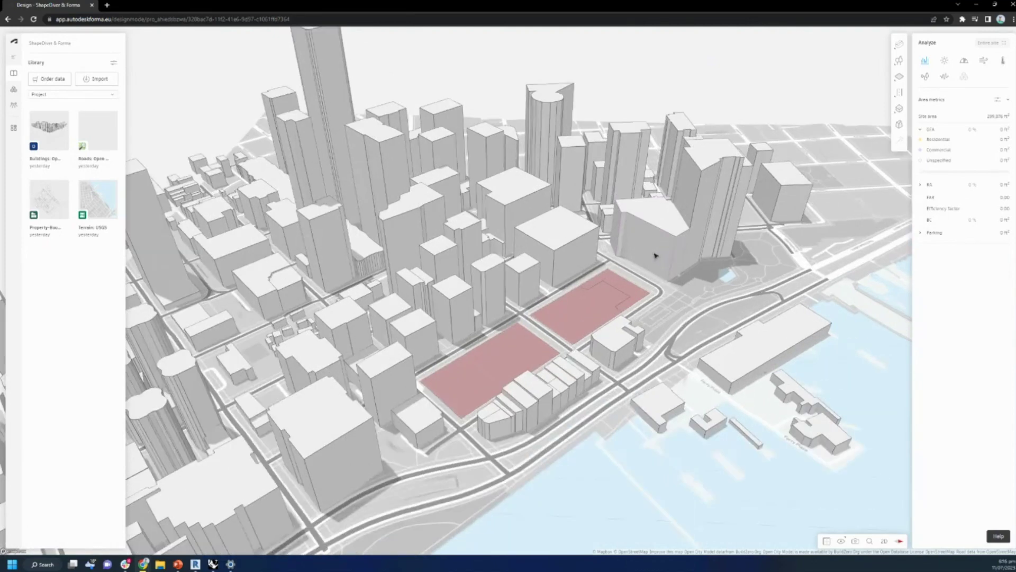
pyautogui.moveTo(688, 300); pyautogui.dragTo(668, 306, button='right')
pyautogui.scroll(3, 630, 246)
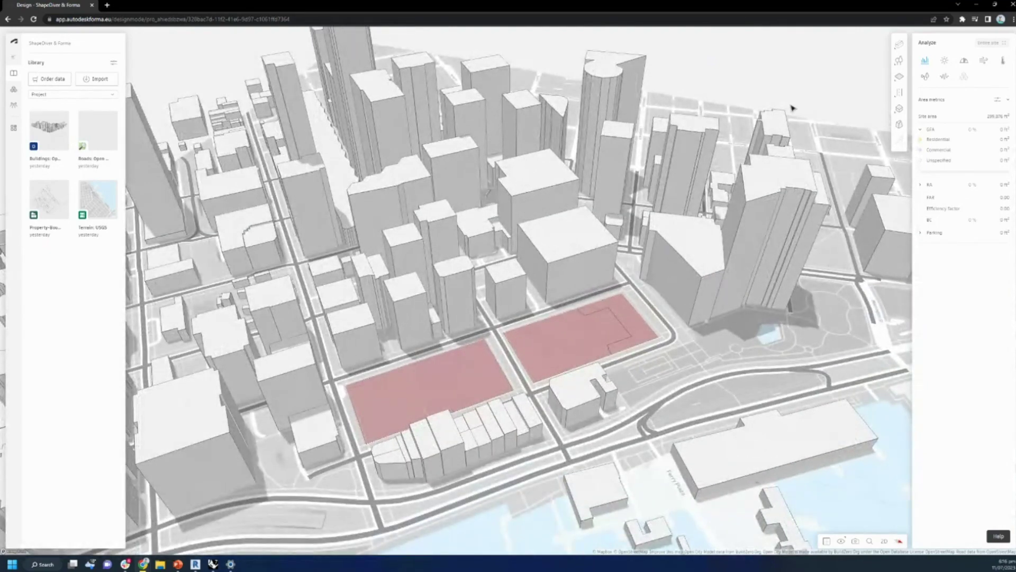
# Draw a three-segment, U-shaped line building around the park-side end of the site block with the stepped parcel line.
pyautogui.click(900, 48)
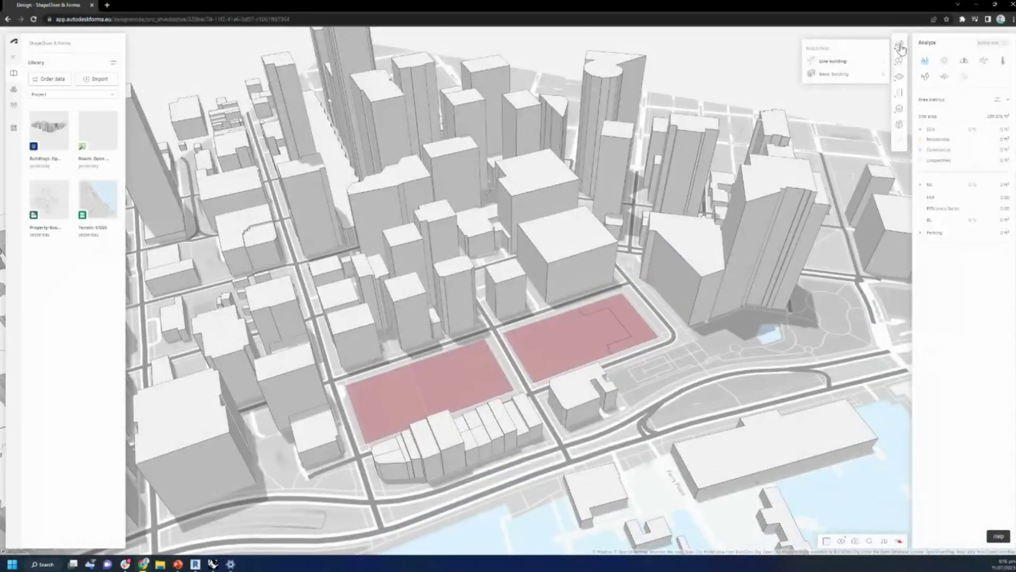
pyautogui.click(833, 61)
pyautogui.scroll(5, 711, 306)
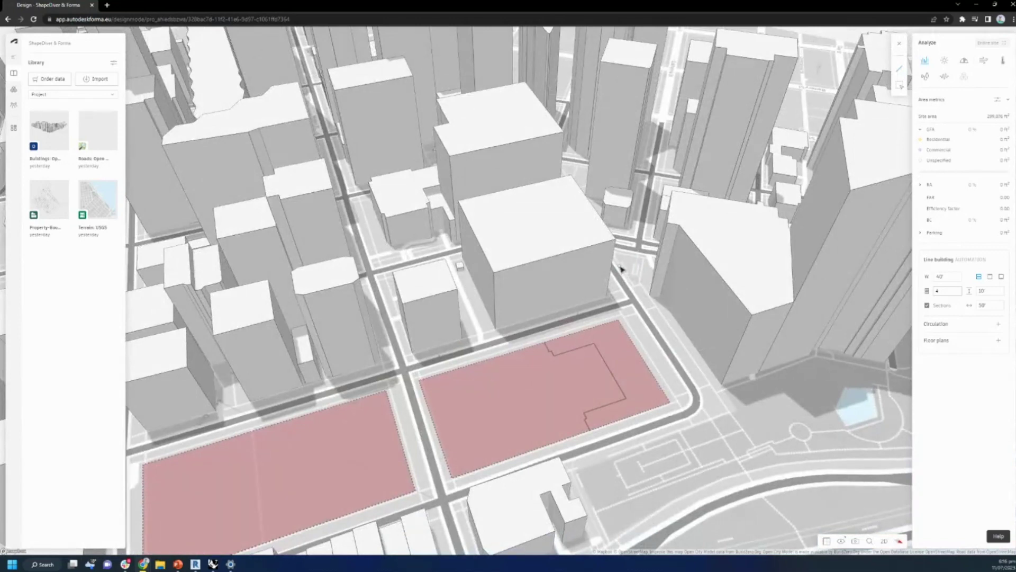
pyautogui.click(560, 345)
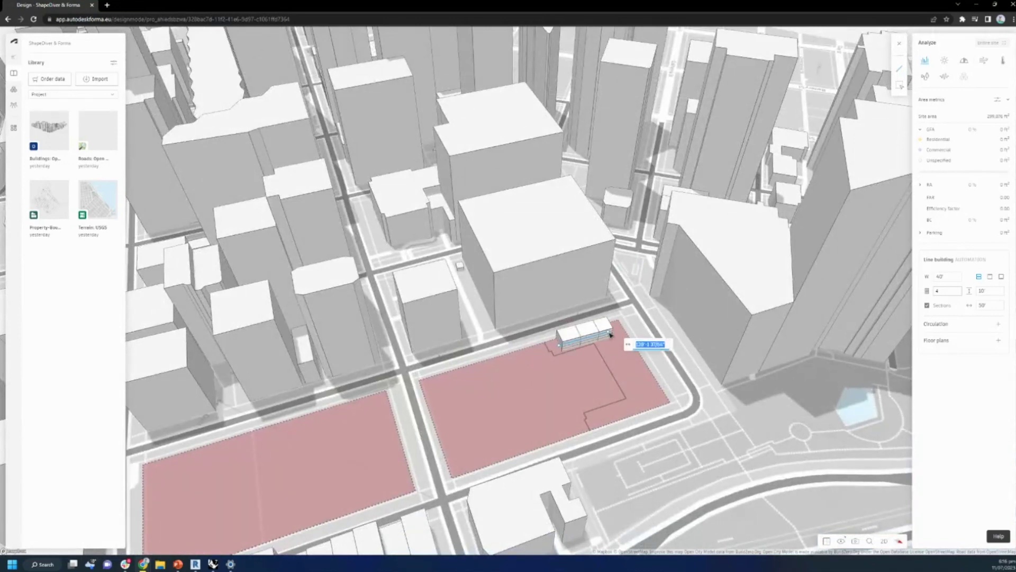
pyautogui.click(612, 330)
pyautogui.click(652, 404)
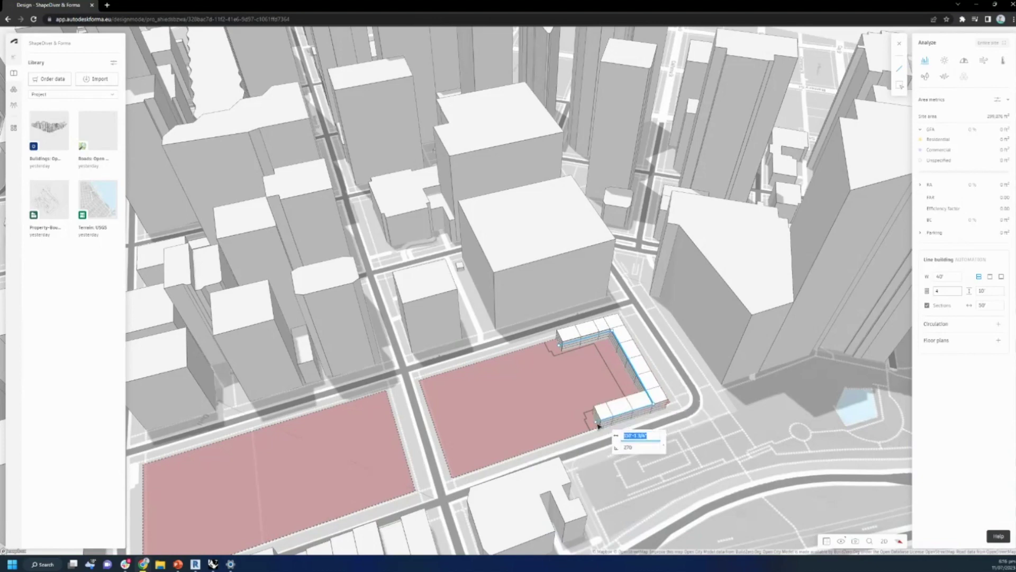
pyautogui.doubleClick(619, 424)
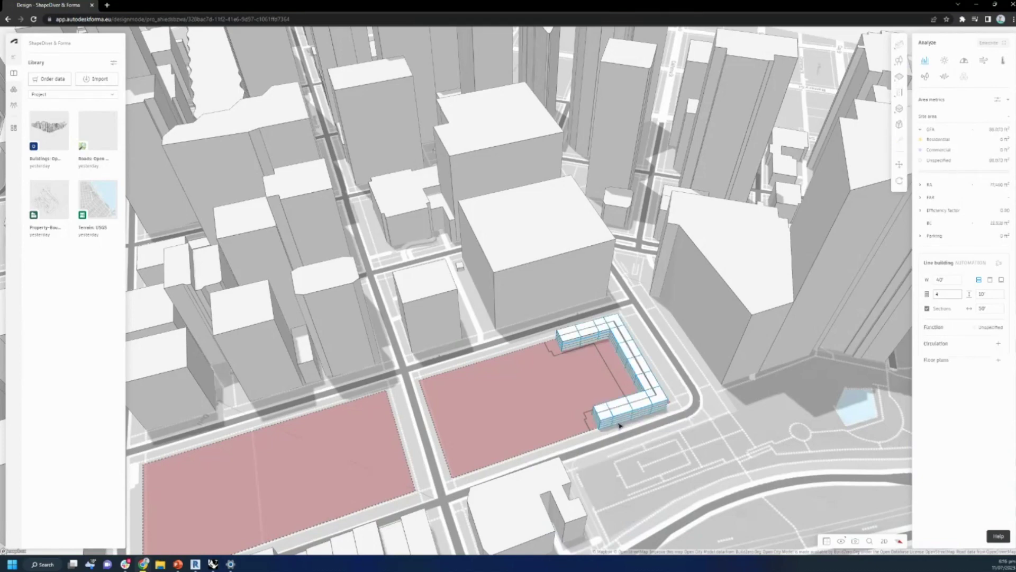
# Try six floors on the U-shaped line building and set it back to four floors.
pyautogui.moveTo(665, 442)
pyautogui.mouseDown(button='right')
pyautogui.moveTo(648, 377)
pyautogui.moveTo(671, 433)
pyautogui.mouseUp(button='right')
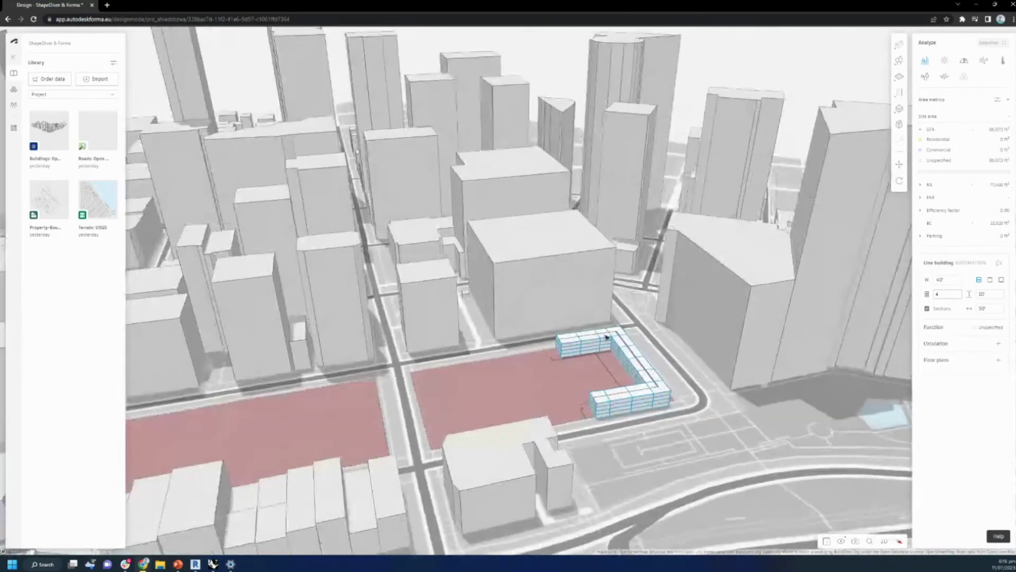
pyautogui.scroll(1, 607, 338)
pyautogui.moveTo(953, 292); pyautogui.dragTo(905, 297)
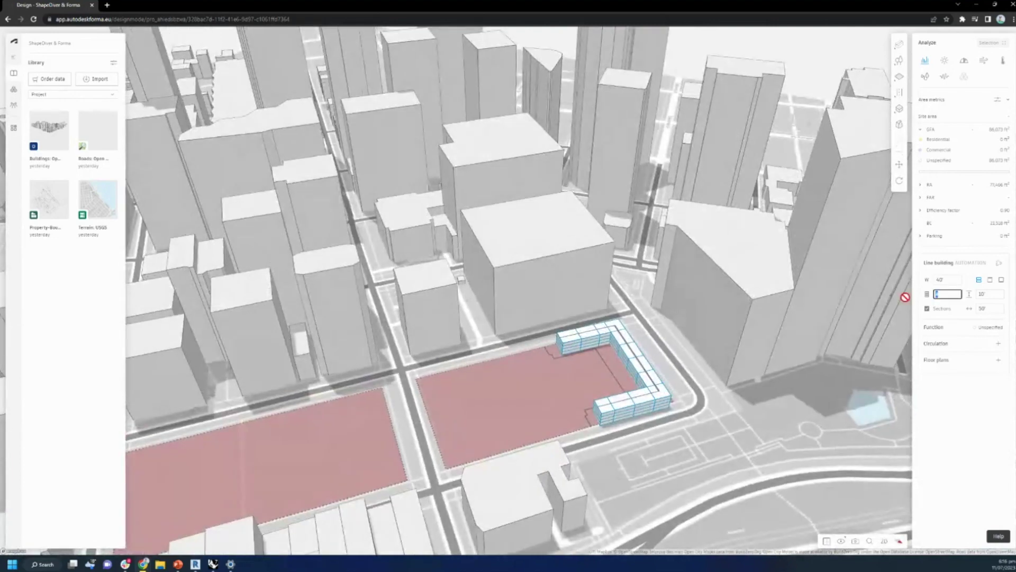
pyautogui.write('6')
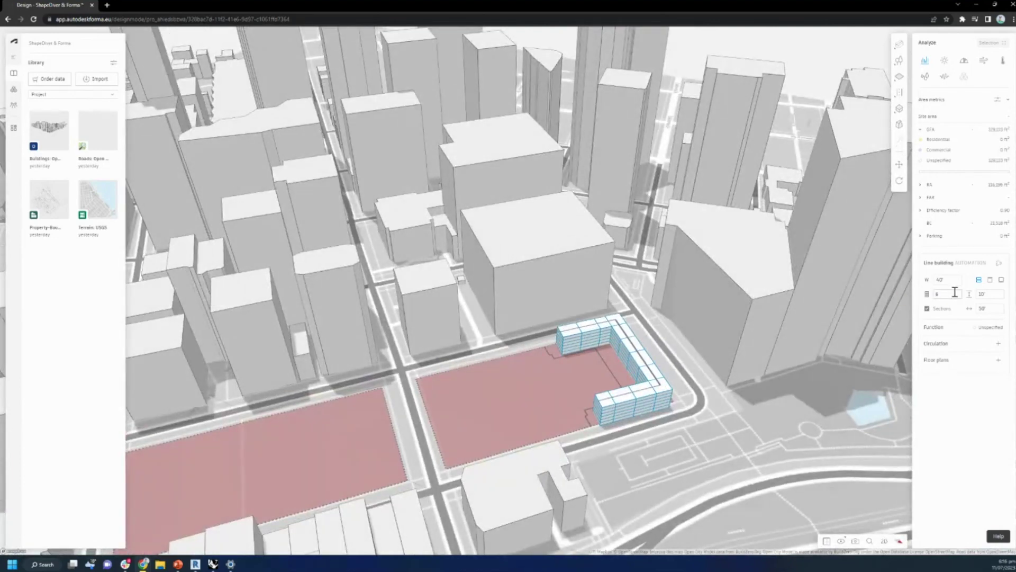
pyautogui.moveTo(955, 292); pyautogui.dragTo(929, 294)
pyautogui.write('4')
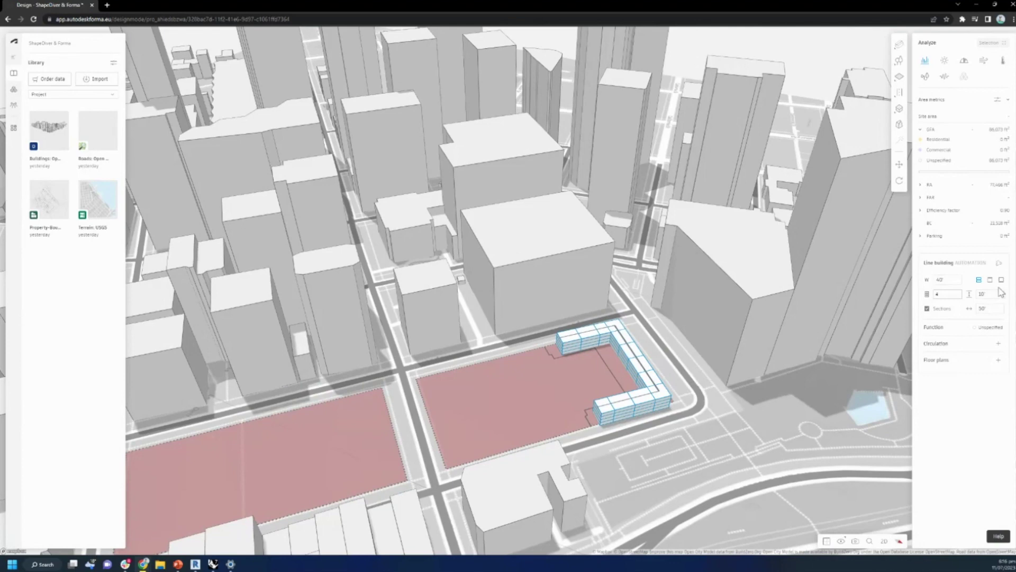
# Turn the line building's sections off and on again, and set its function to Residential.
pyautogui.click(927, 309)
pyautogui.click(928, 308)
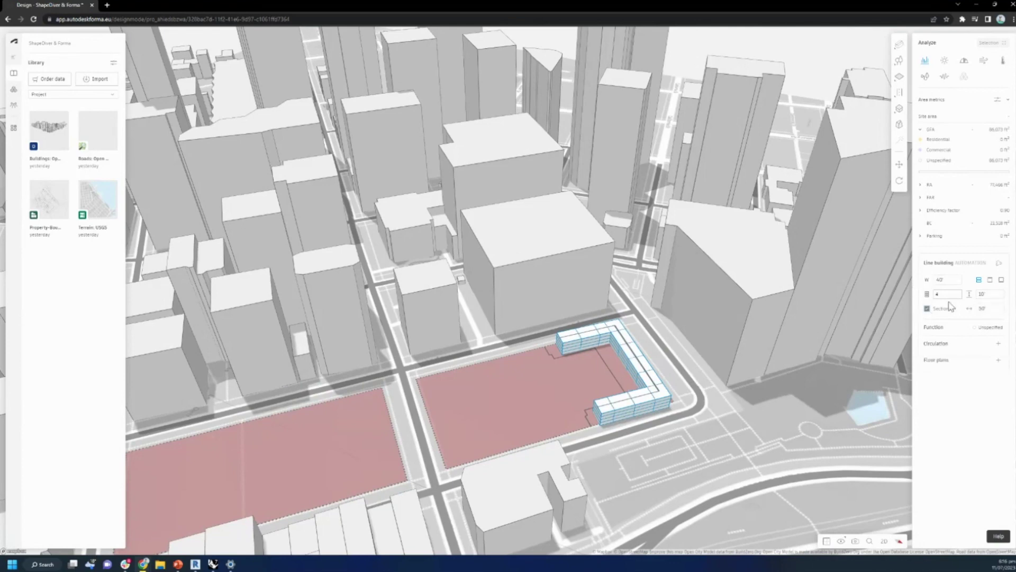
pyautogui.click(987, 328)
pyautogui.click(852, 346)
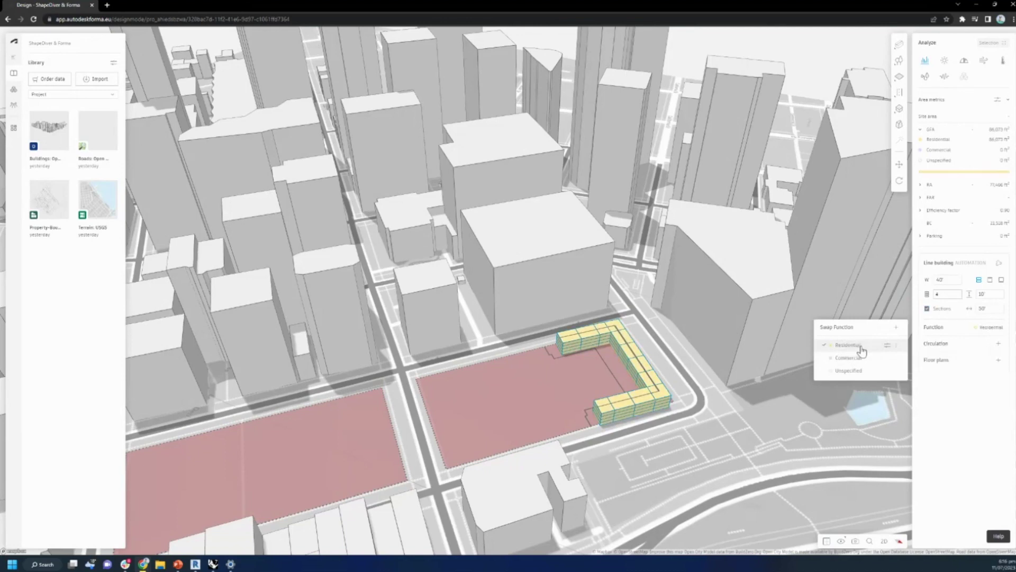
# Create a new floor plan for the building's 40'x50' sections and add a bottom floor to it.
pyautogui.click(987, 362)
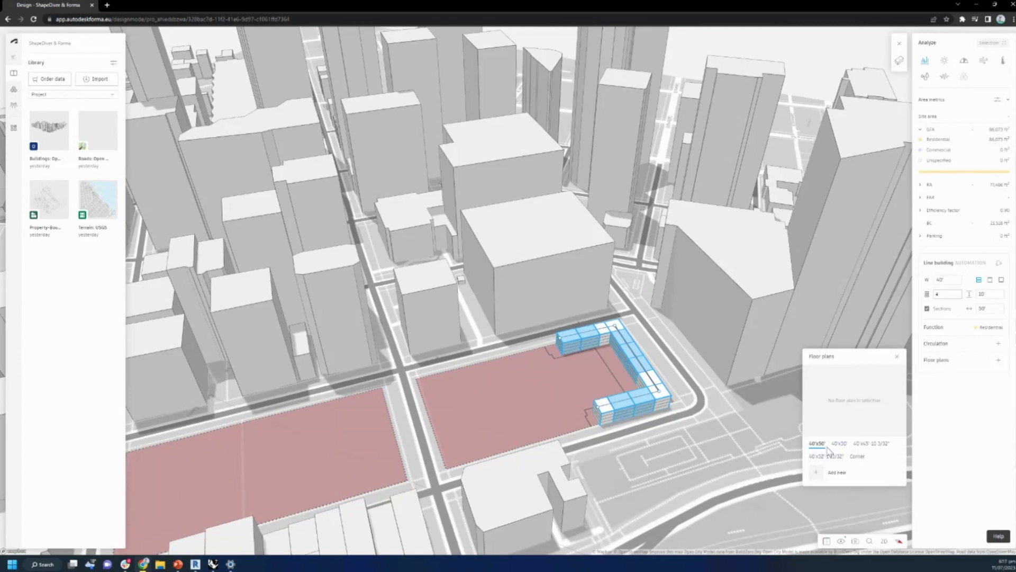
pyautogui.click(834, 479)
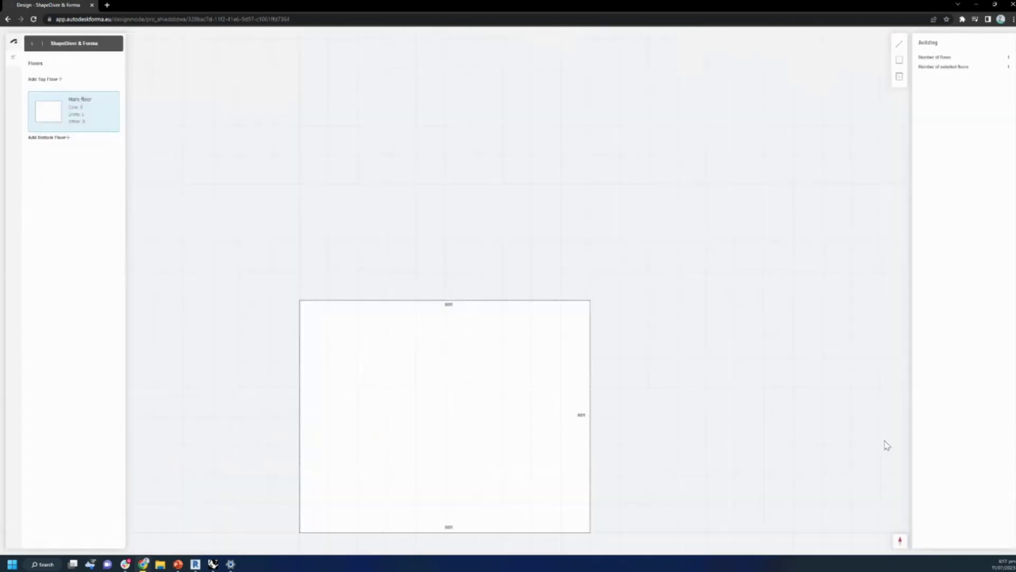
pyautogui.click(52, 140)
# Draw a rectangular space about 18.3 by 14.7 ft in the middle of the main floor's plan.
pyautogui.click(73, 113)
pyautogui.click(899, 60)
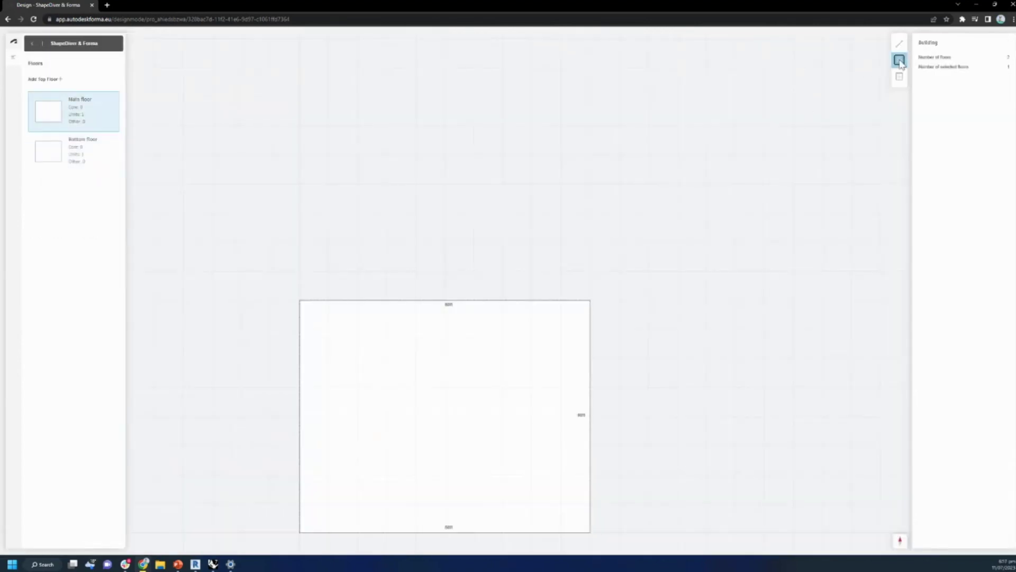
pyautogui.click(396, 373)
pyautogui.click(502, 458)
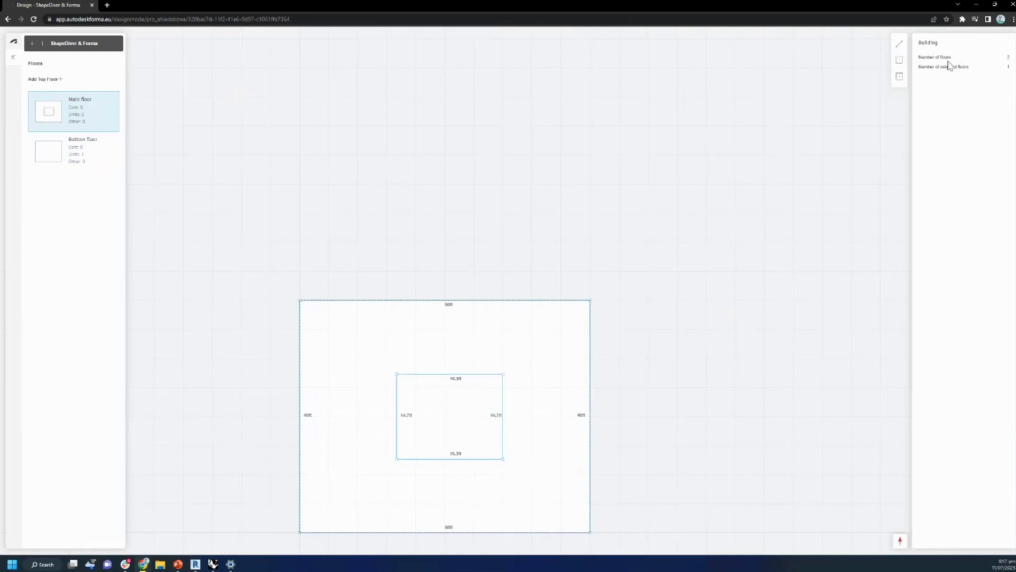
# Draw two partition lines, about 12.7 and 12.6 ft long, from the inner rectangle's left corners to the floor outline's upper and lower edges.
pyautogui.click(900, 48)
pyautogui.click(397, 374)
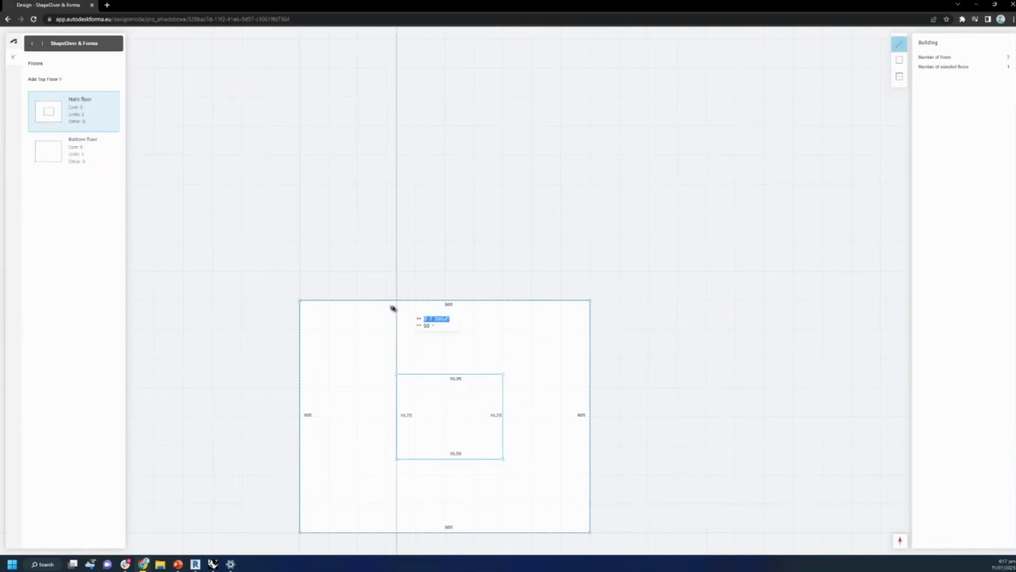
pyautogui.click(397, 300)
pyautogui.click(900, 45)
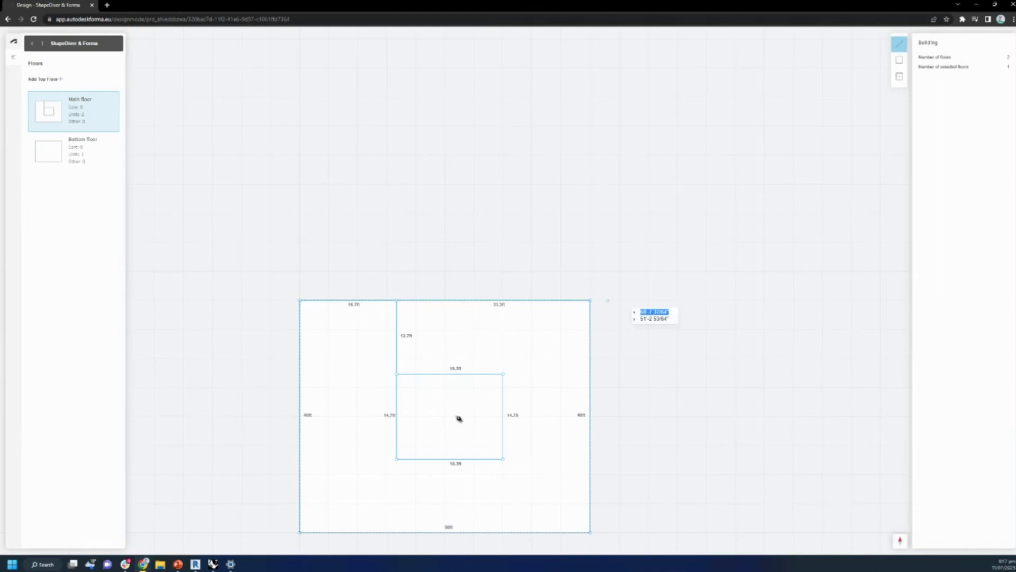
pyautogui.click(398, 459)
pyautogui.click(397, 532)
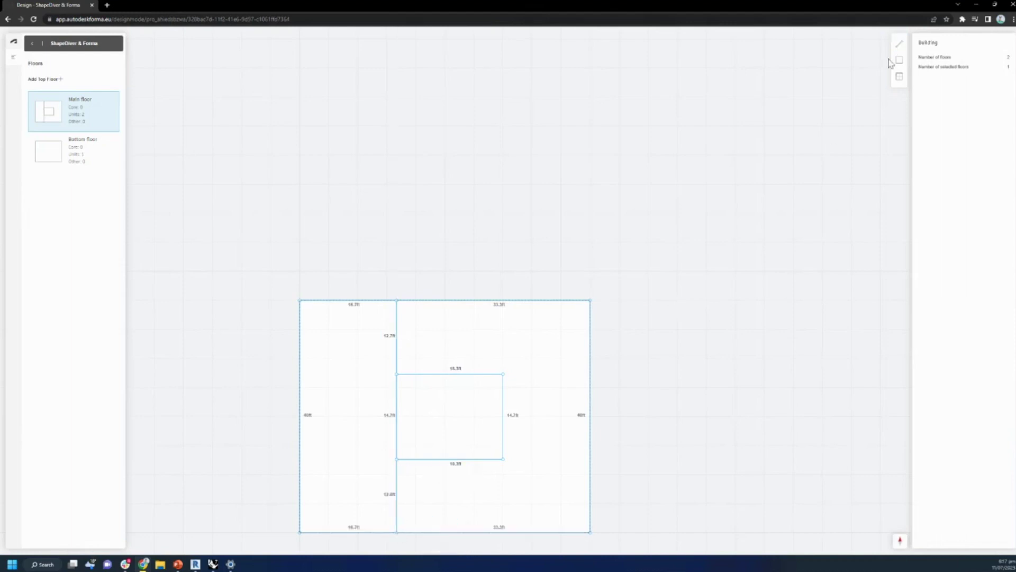
# Draw matching partition lines from the inner rectangle's right corners to the floor outline, leaving a side unit about 15 ft wide.
pyautogui.click(503, 373)
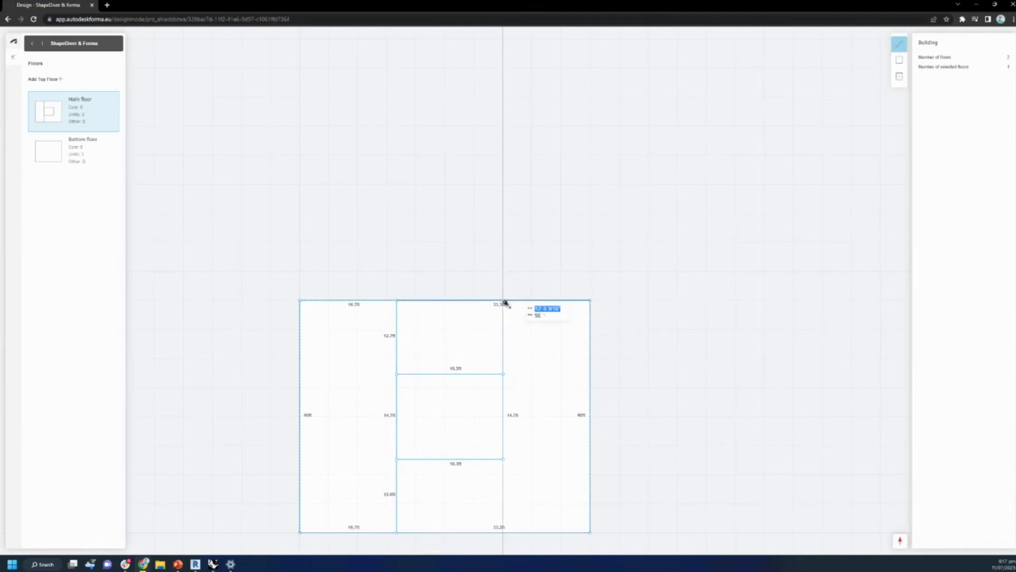
pyautogui.click(503, 300)
pyautogui.click(900, 45)
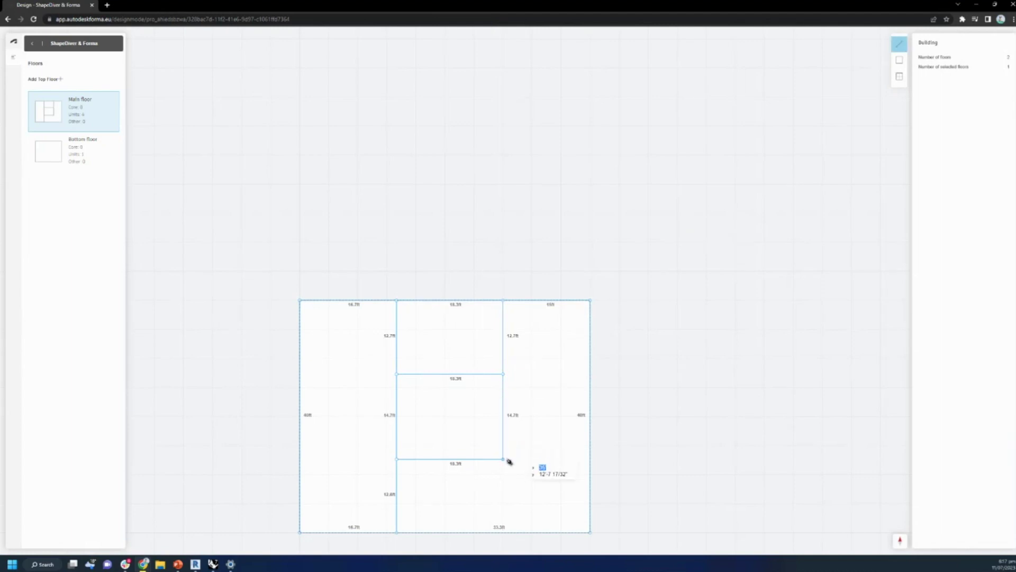
pyautogui.click(502, 459)
pyautogui.click(503, 532)
# Assign the middle space of the main floor as Core, then finish the floor plan and return to the 3D site.
pyautogui.click(484, 424)
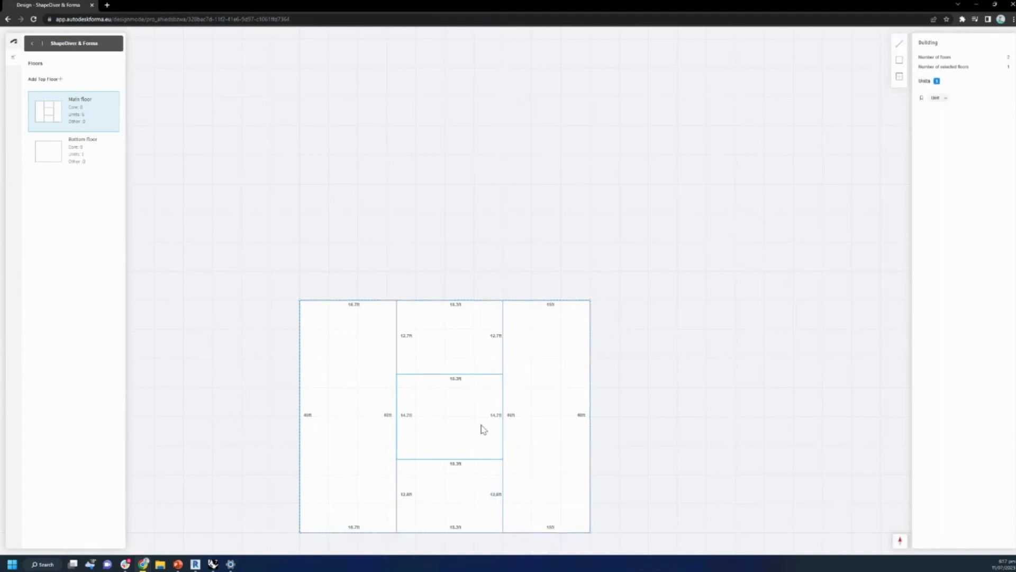
pyautogui.click(937, 98)
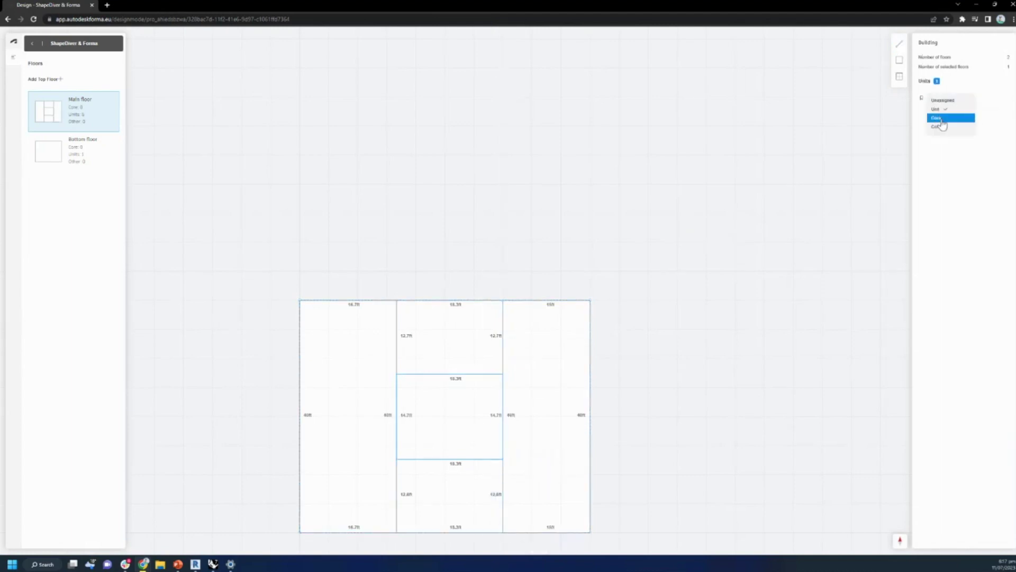
pyautogui.click(940, 125)
pyautogui.click(673, 238)
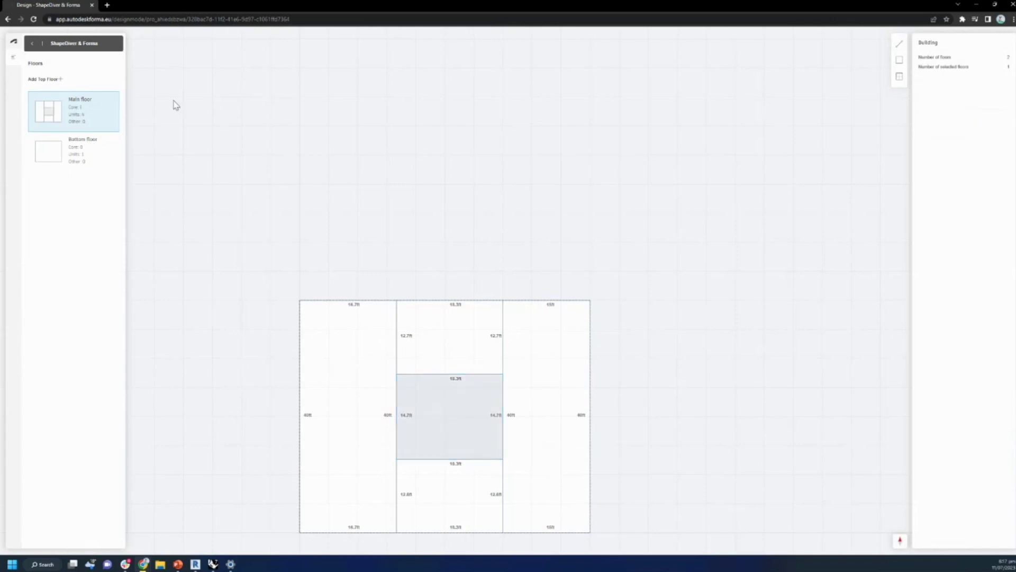
pyautogui.click(32, 44)
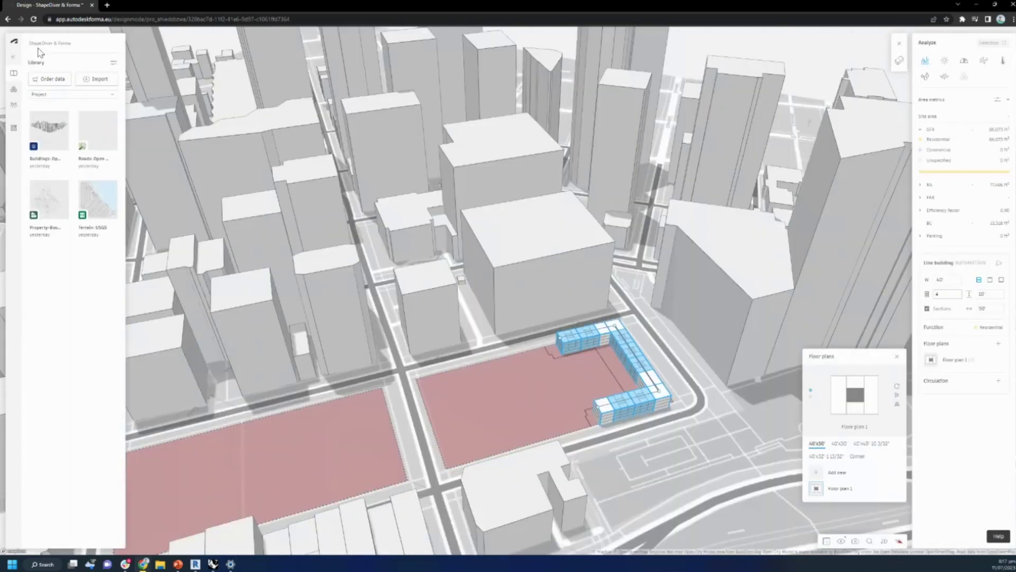
pyautogui.scroll(3, 694, 394)
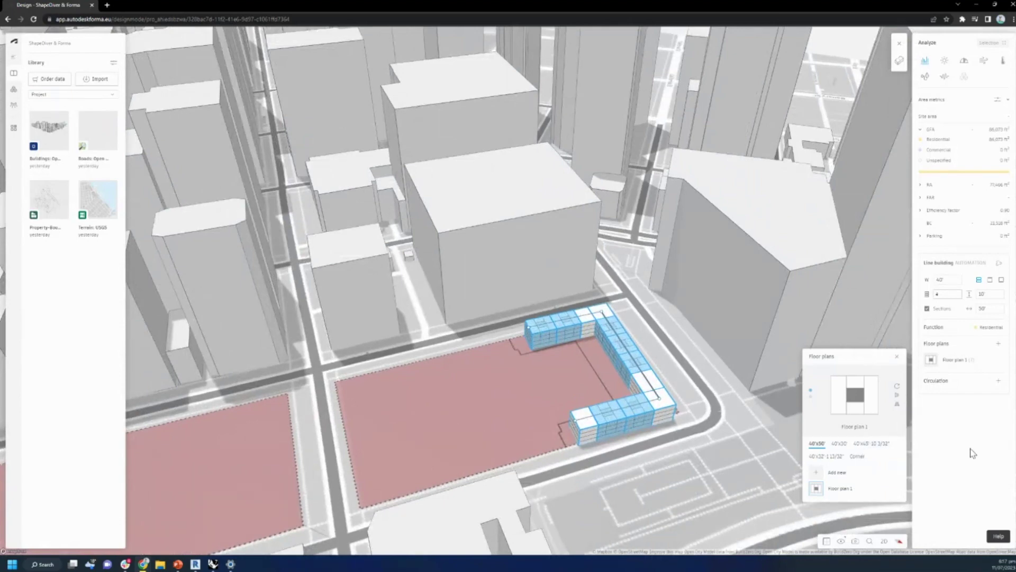
pyautogui.click(662, 469)
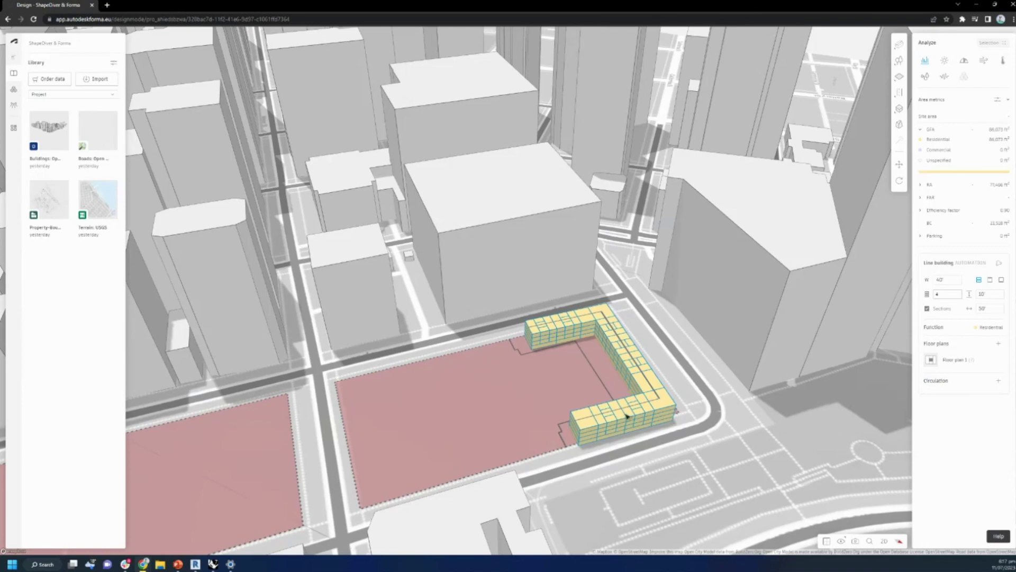
# Deselect the line building and arrange the Forma browser window side by side with Rhino 7.
pyautogui.moveTo(695, 418); pyautogui.dragTo(694, 419, button='right')
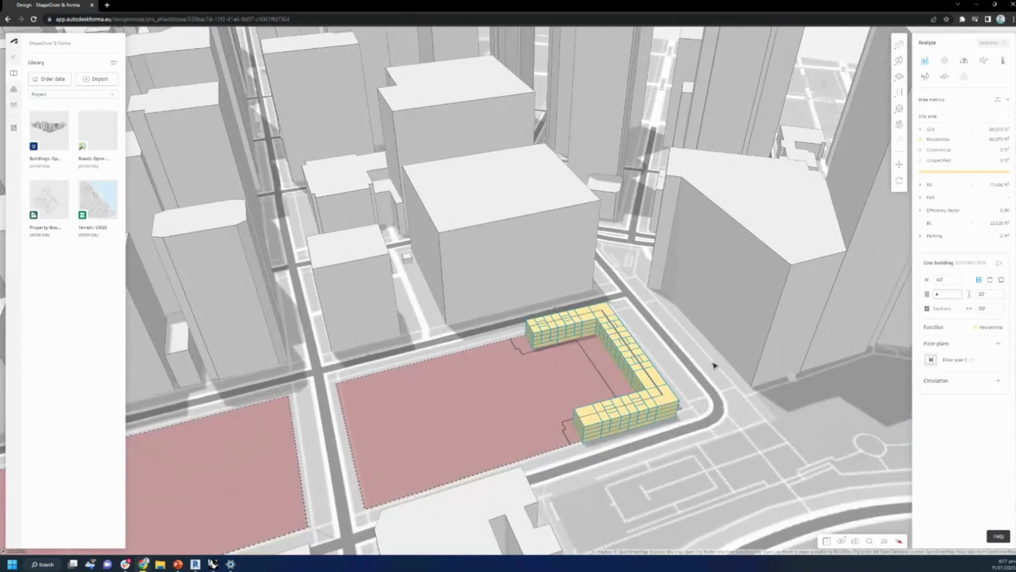
pyautogui.click(727, 401)
pyautogui.press('super+Left')
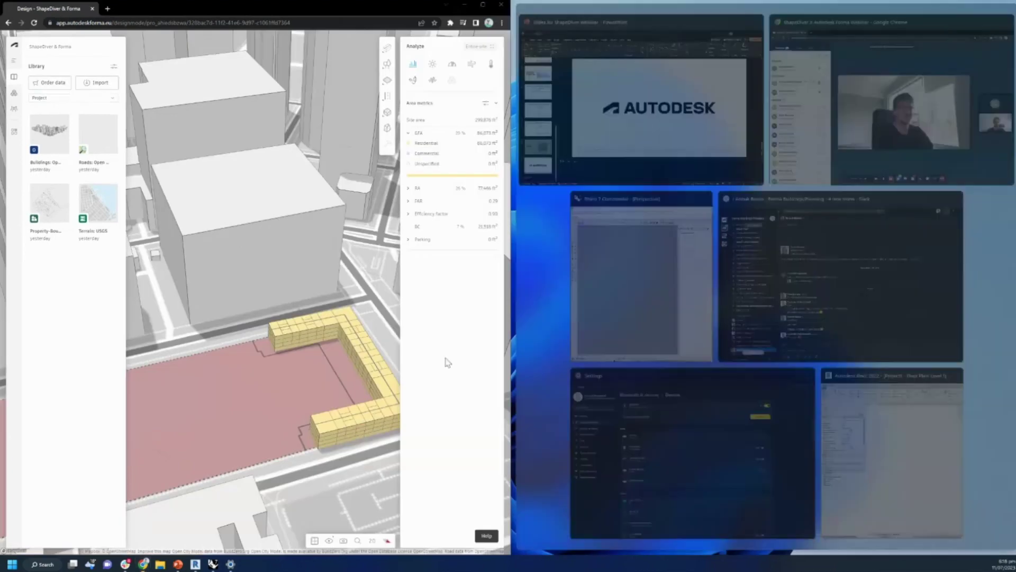
pyautogui.click(447, 363)
pyautogui.click(215, 564)
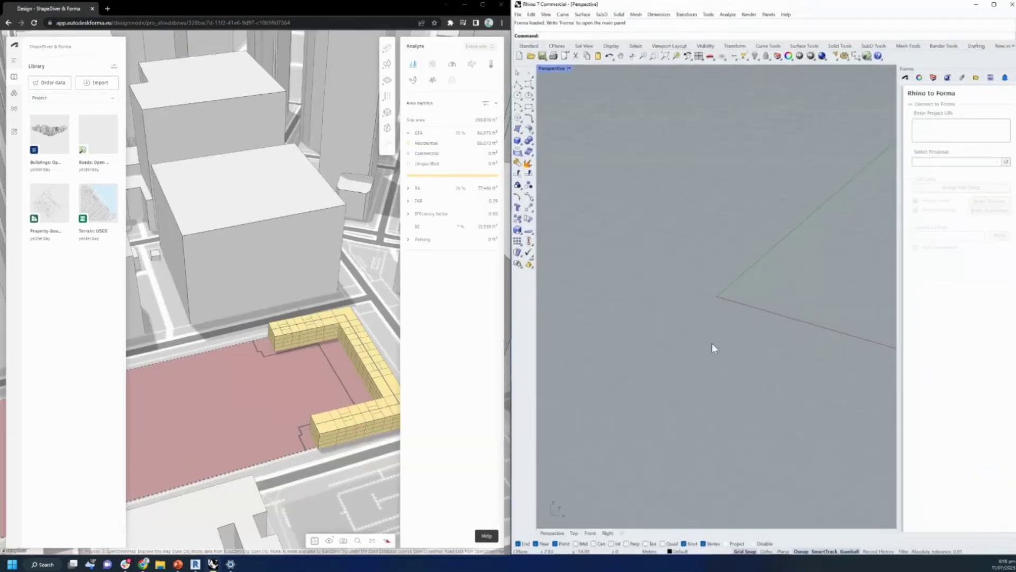
# Copy the Forma project's URL into Rhino's Forma connection as the project URL and close the browser's sign-in page.
pyautogui.scroll(-5, 713, 343)
pyautogui.click(159, 22)
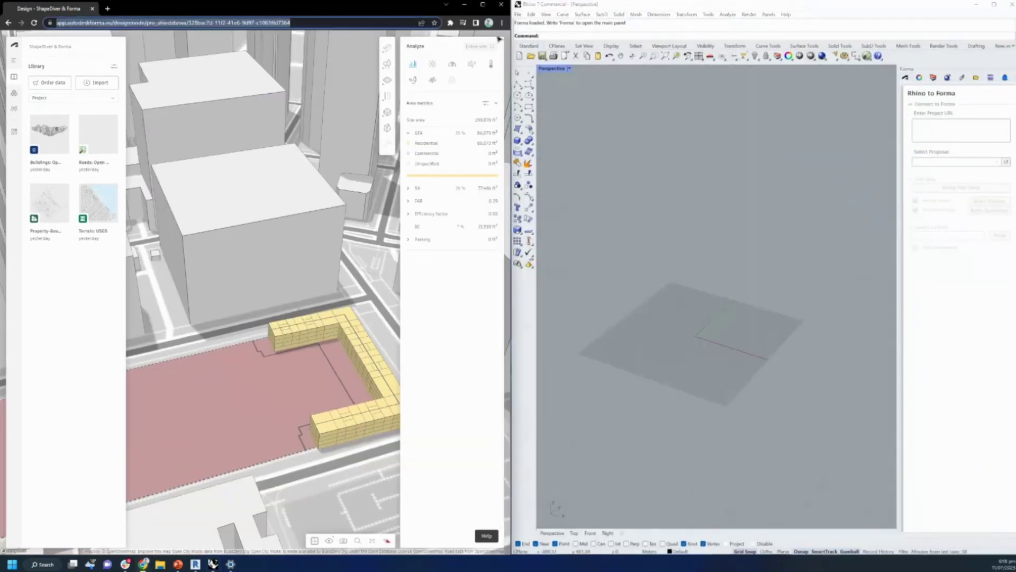
pyautogui.click(937, 121)
pyautogui.write('https://app.autodeskforma.eu/designmode/pro_ahiedsbzwa/328bac7d-11f2-41e6-9d97-c1061ffd7364')
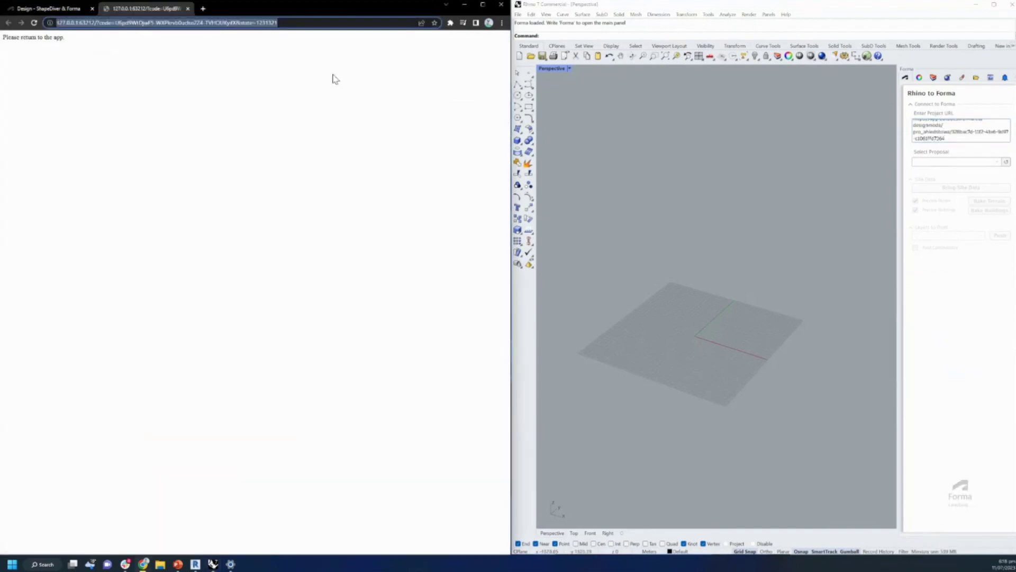
pyautogui.click(188, 8)
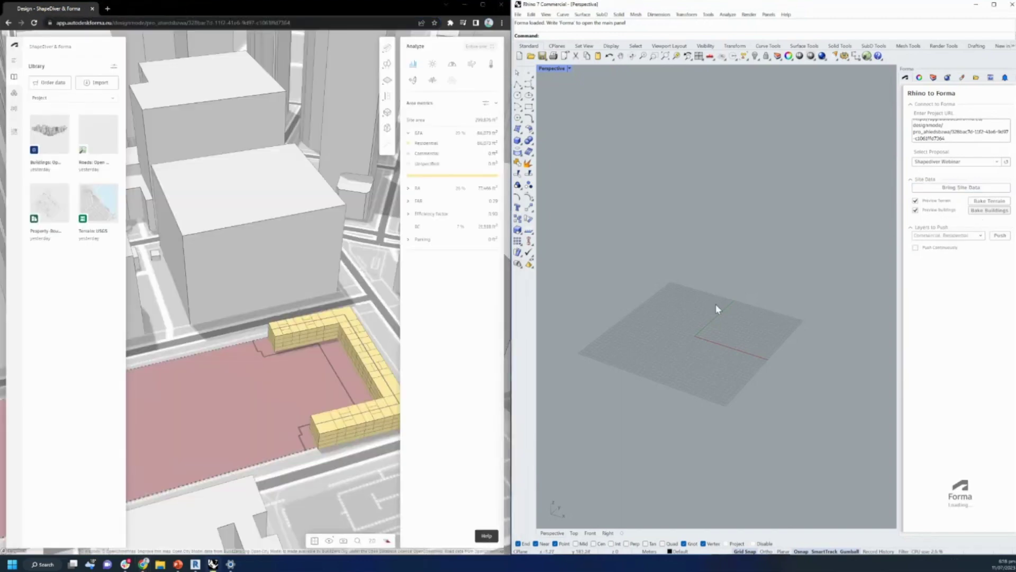
# Select the site boundary block beside the waterfront buildings and try moving it from its parcel corner.
pyautogui.scroll(-3, 692, 337)
pyautogui.moveTo(710, 336); pyautogui.dragTo(706, 350, button='right')
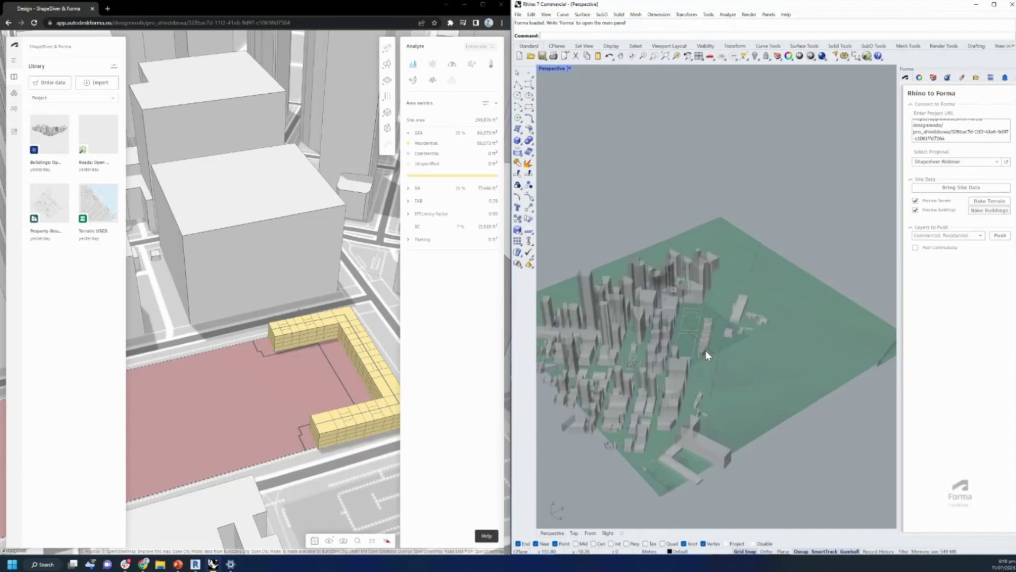
pyautogui.scroll(5, 705, 350)
pyautogui.click(692, 335)
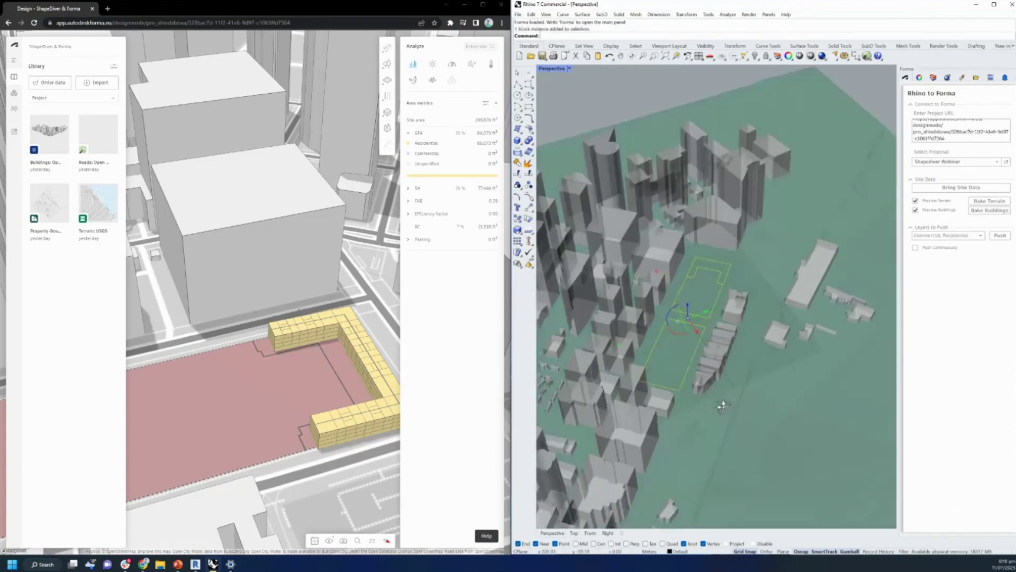
pyautogui.moveTo(723, 406); pyautogui.dragTo(705, 415, button='right')
pyautogui.write('m')
pyautogui.press('Return')
pyautogui.click(627, 358)
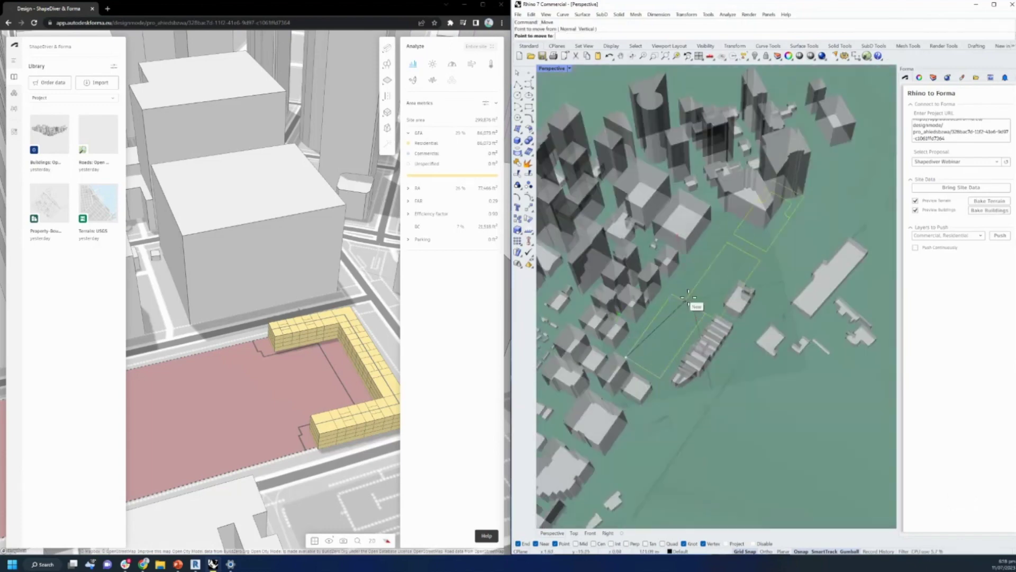
pyautogui.scroll(3, 667, 307)
pyautogui.click(699, 332)
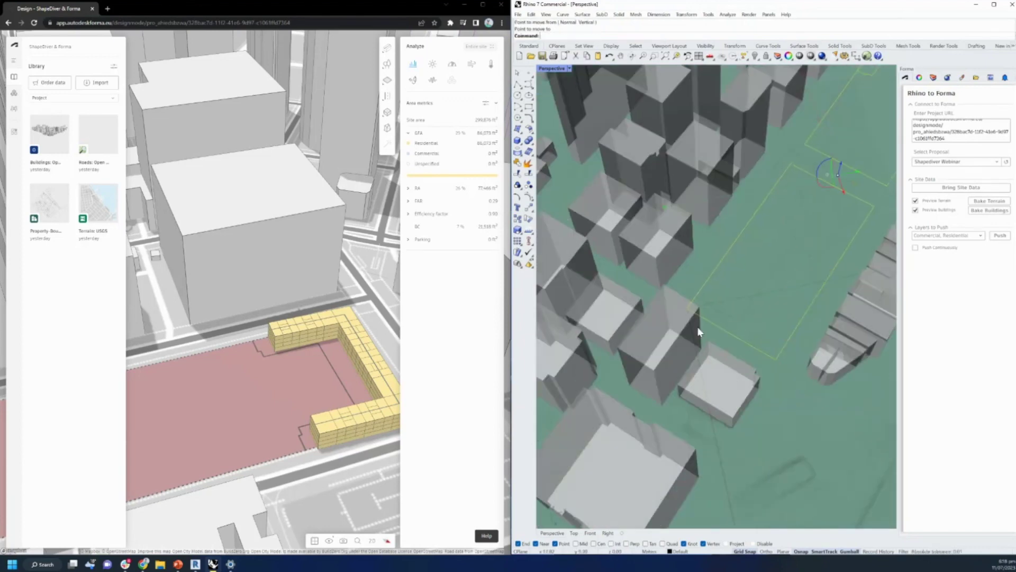
# Try rotating the site boundary block about its parcel corner, using the parcel's long edge as the first reference.
pyautogui.press('Return')
pyautogui.click(688, 308)
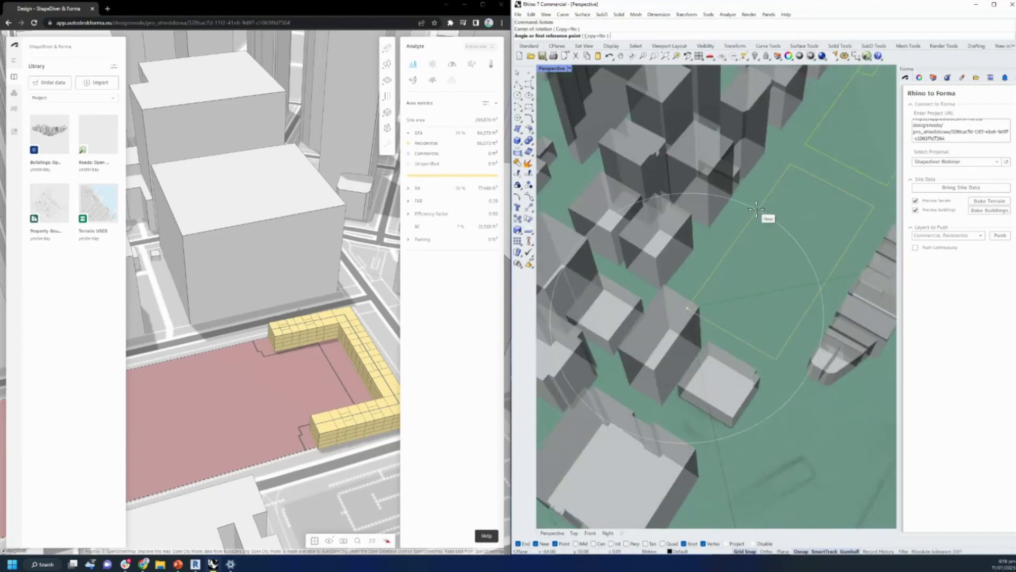
pyautogui.click(791, 165)
pyautogui.scroll(-3, 802, 207)
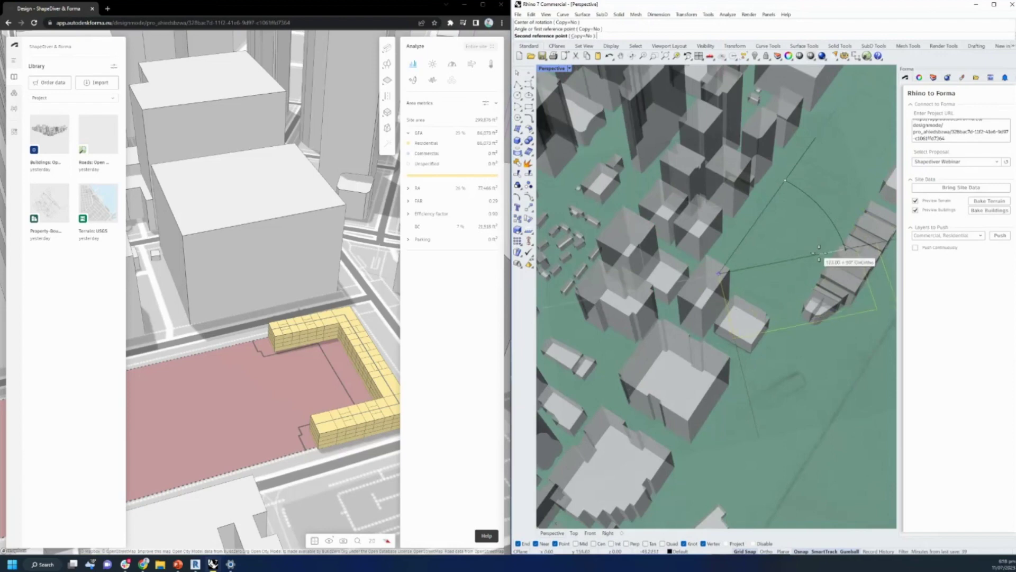
pyautogui.click(824, 259)
# Set the Perspective viewport to Shaded display and bake the Forma terrain and buildings into the Rhino model.
pyautogui.moveTo(821, 262)
pyautogui.mouseDown(button='right')
pyautogui.moveTo(744, 300)
pyautogui.moveTo(807, 356)
pyautogui.moveTo(813, 264)
pyautogui.mouseUp(button='right')
pyautogui.scroll(-5, 749, 298)
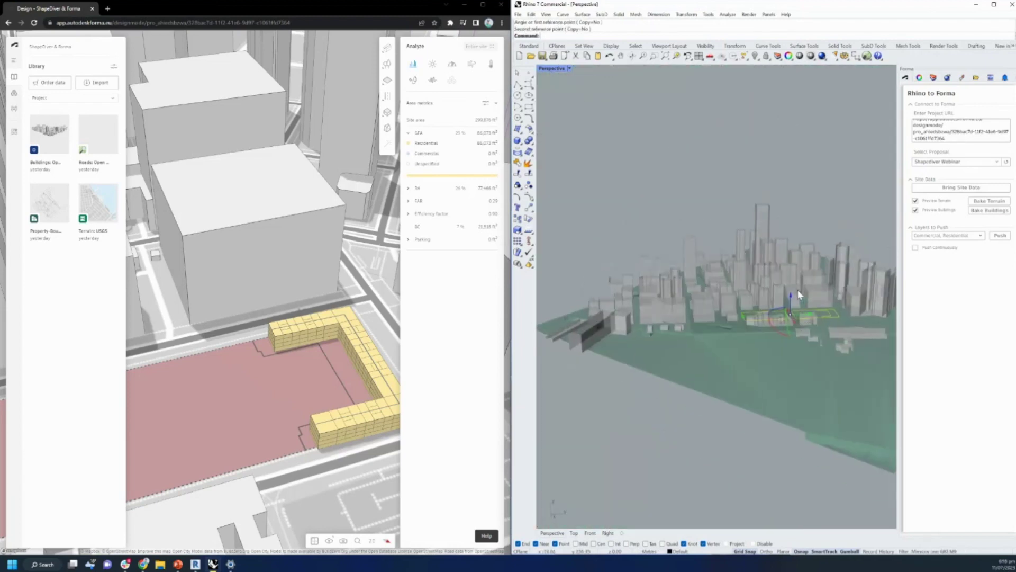
pyautogui.scroll(6, 793, 241)
pyautogui.click(570, 69)
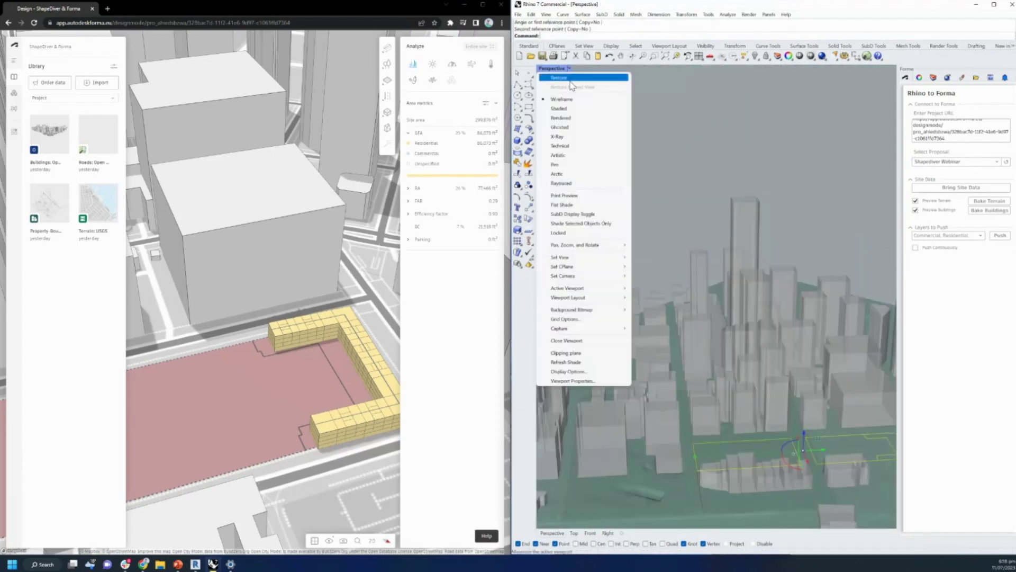
pyautogui.click(574, 113)
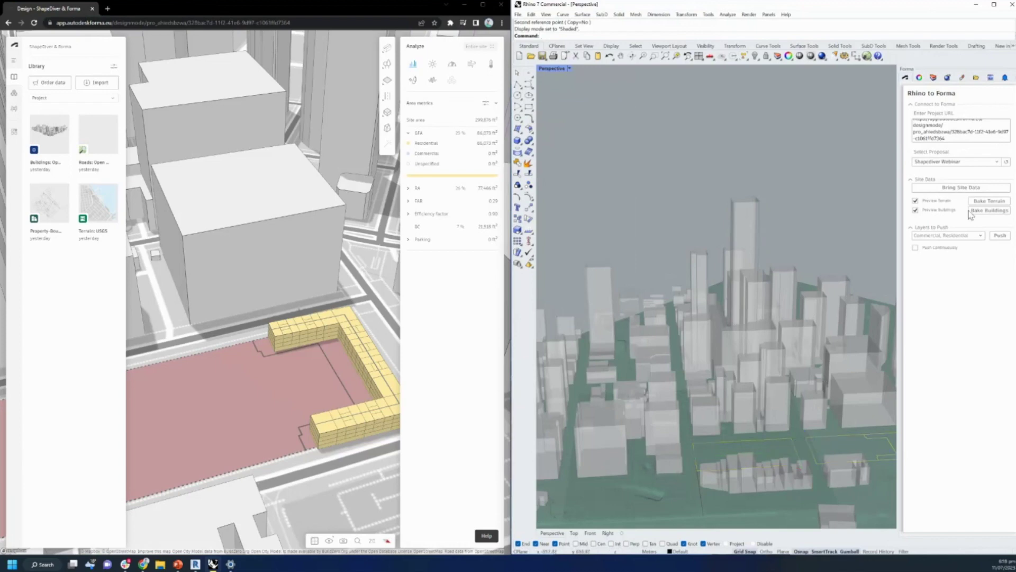
pyautogui.click(989, 200)
pyautogui.click(989, 210)
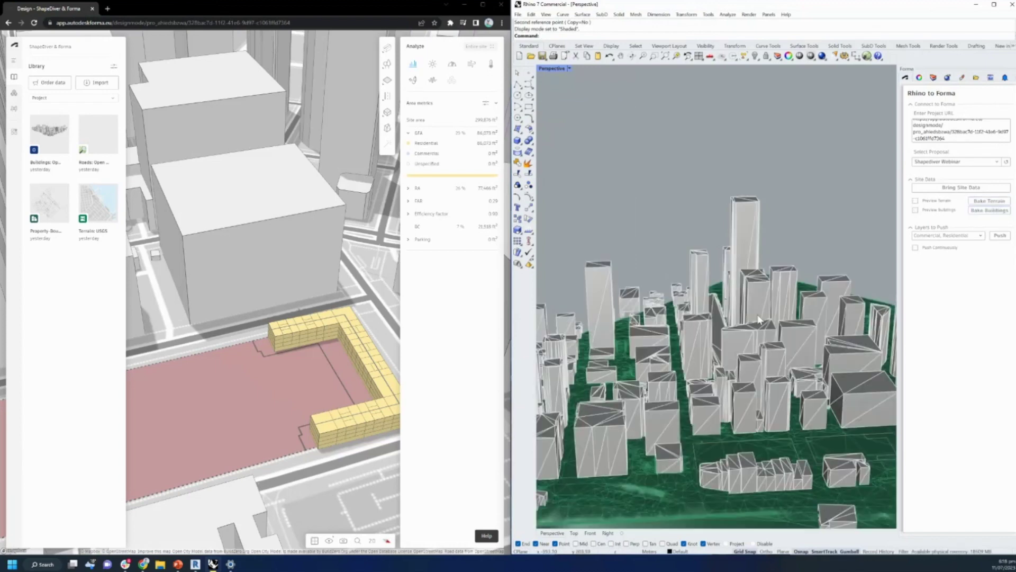
# Examine the baked terrain and buildings around the waterfront parcels and compare them with the Forma site.
pyautogui.moveTo(760, 320); pyautogui.dragTo(827, 418, button='right')
pyautogui.scroll(7, 853, 402)
pyautogui.scroll(-6, 619, 321)
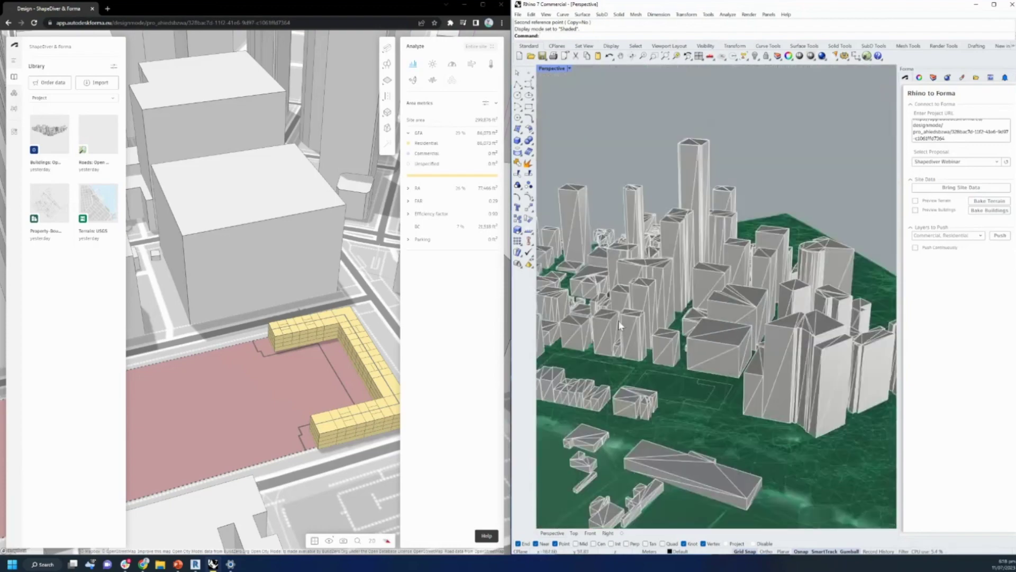
pyautogui.scroll(5, 654, 407)
pyautogui.moveTo(654, 407); pyautogui.dragTo(647, 440, button='right')
pyautogui.scroll(-9, 685, 404)
pyautogui.scroll(7, 708, 382)
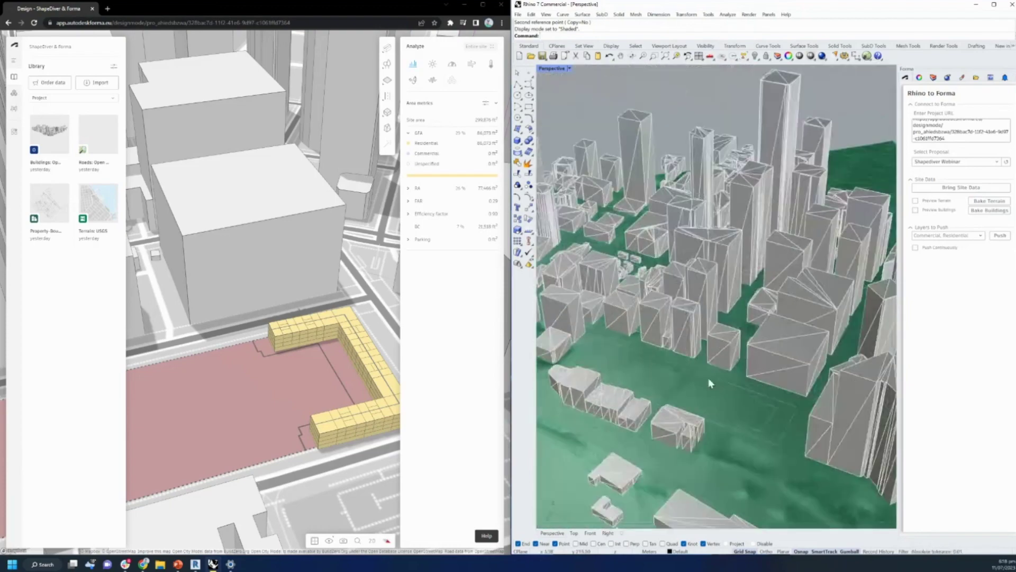
pyautogui.scroll(-3, 334, 374)
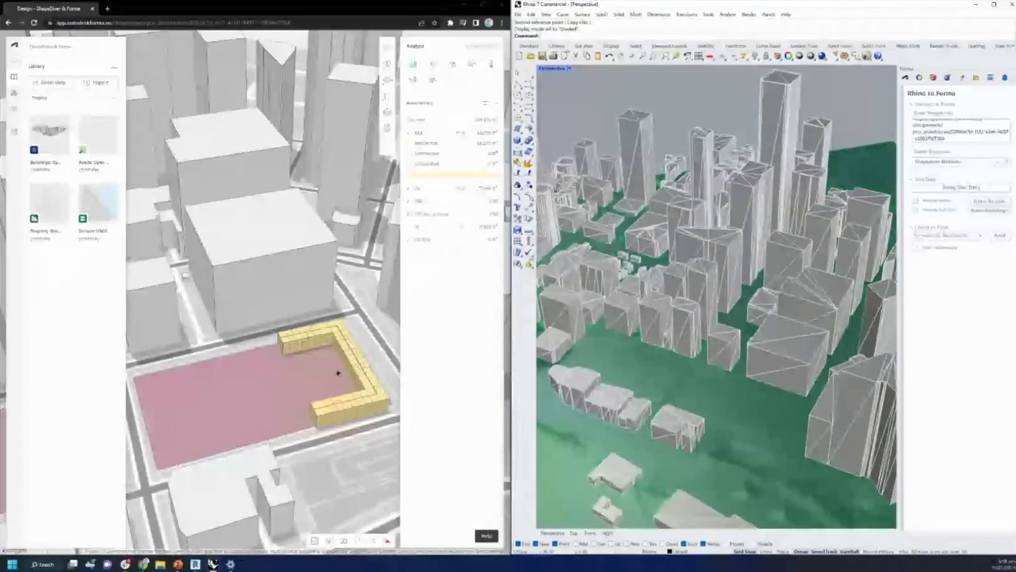
pyautogui.scroll(-3, 337, 373)
pyautogui.scroll(5, 694, 404)
pyautogui.moveTo(786, 391); pyautogui.dragTo(784, 416, button='right')
pyautogui.scroll(-7, 543, 372)
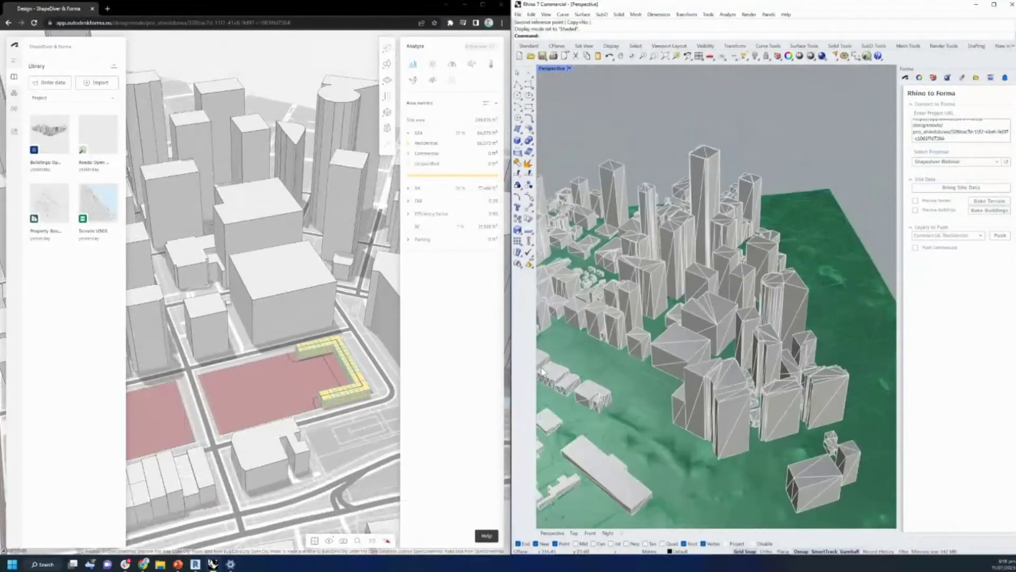
pyautogui.scroll(7, 584, 366)
pyautogui.scroll(-6, 587, 368)
pyautogui.scroll(7, 697, 371)
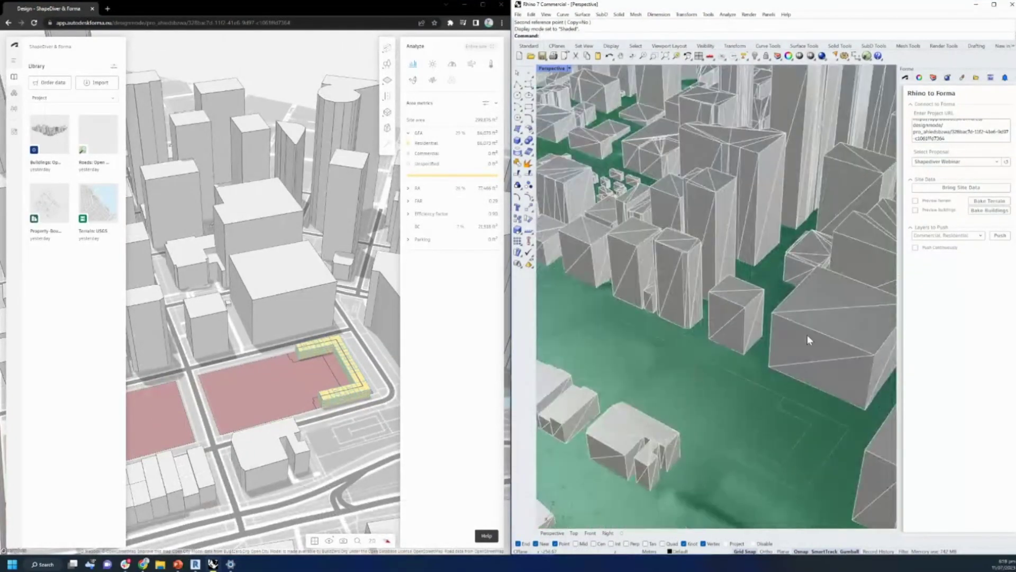
# Make the Commercial layer under Forma the current layer and return to the Rhino to Forma settings.
pyautogui.click(933, 78)
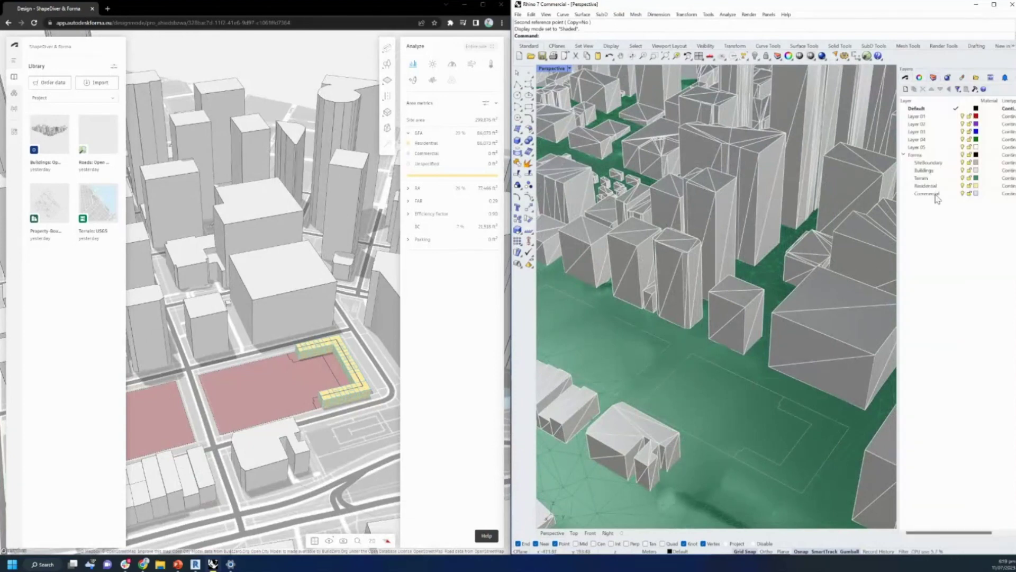
pyautogui.doubleClick(927, 194)
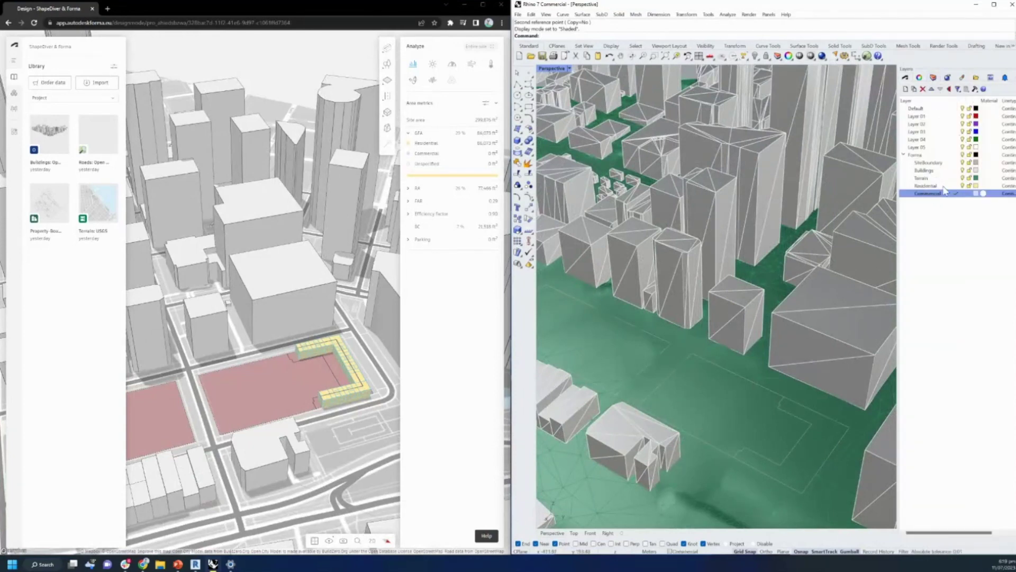
pyautogui.click(905, 77)
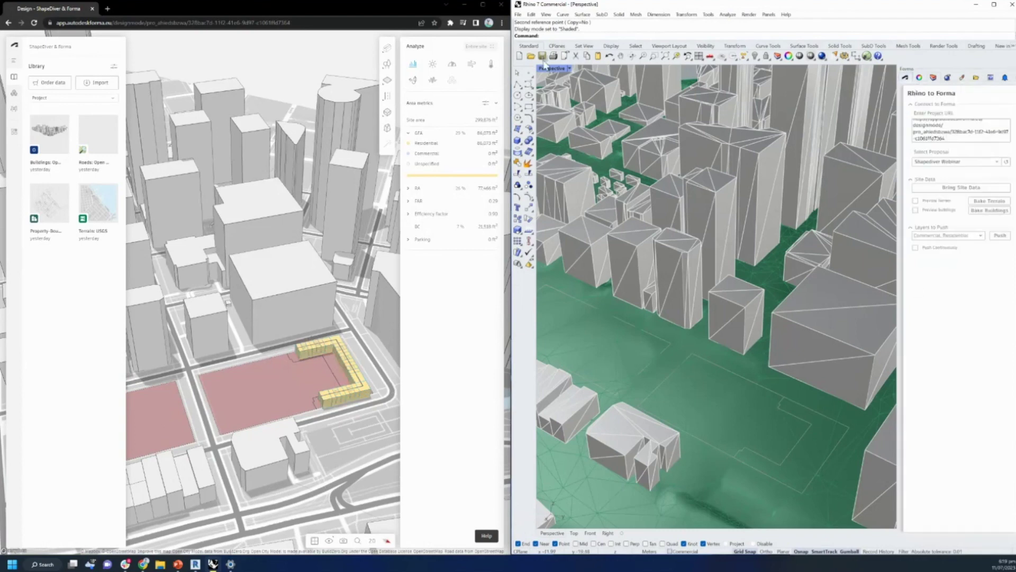
# Model a box about 4 m high on the Commercial layer over the parcel area beside the residential plot outline.
pyautogui.click(519, 129)
pyautogui.click(692, 353)
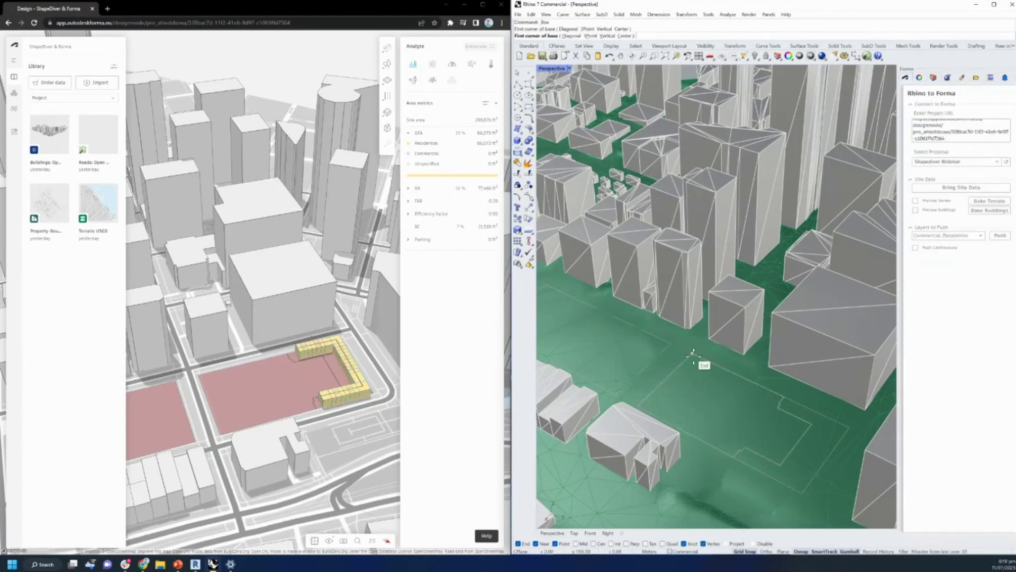
pyautogui.click(735, 456)
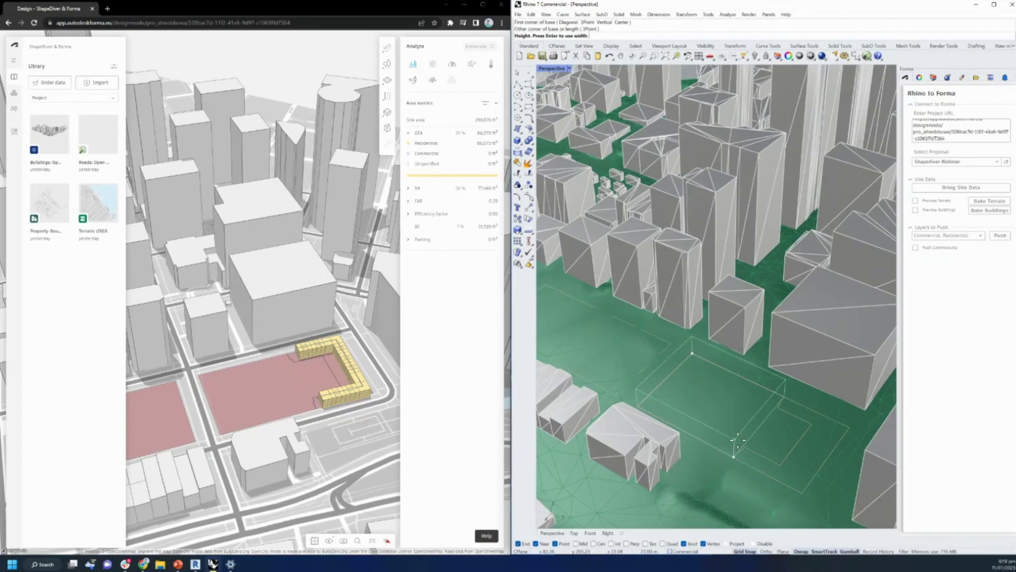
pyautogui.click(738, 439)
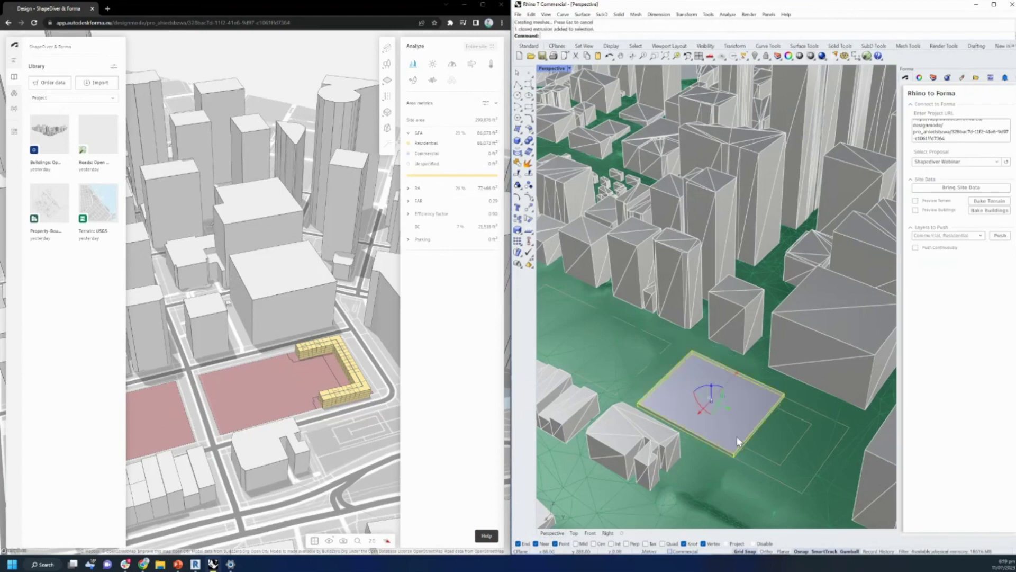
# Array the floor slab vertically into 15 storeys at 4 m spacing, from its lower corner to its upper corner.
pyautogui.scroll(3, 730, 444)
pyautogui.scroll(2, 729, 445)
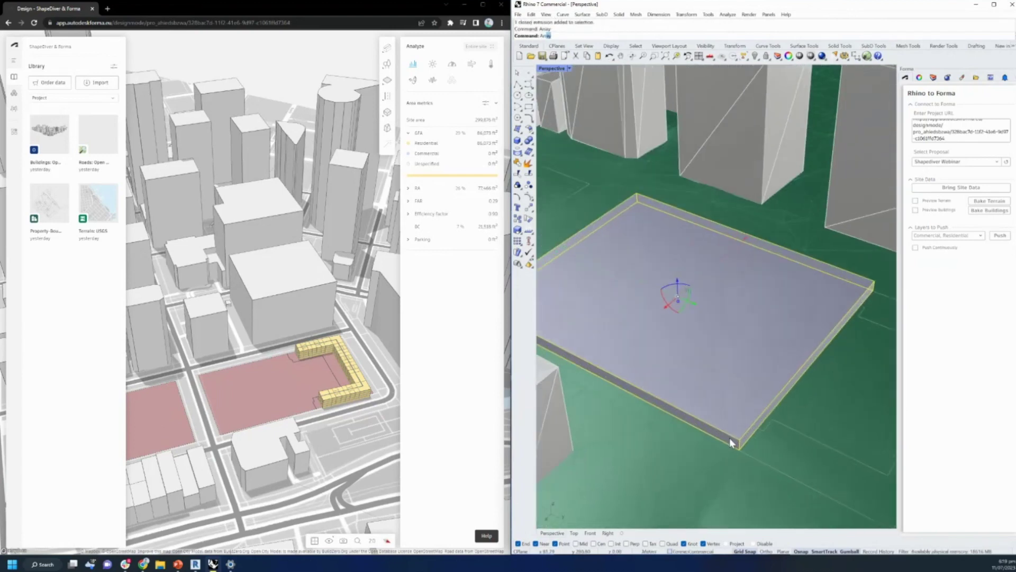
pyautogui.press('Return')
pyautogui.write('5')
pyautogui.press('Return')
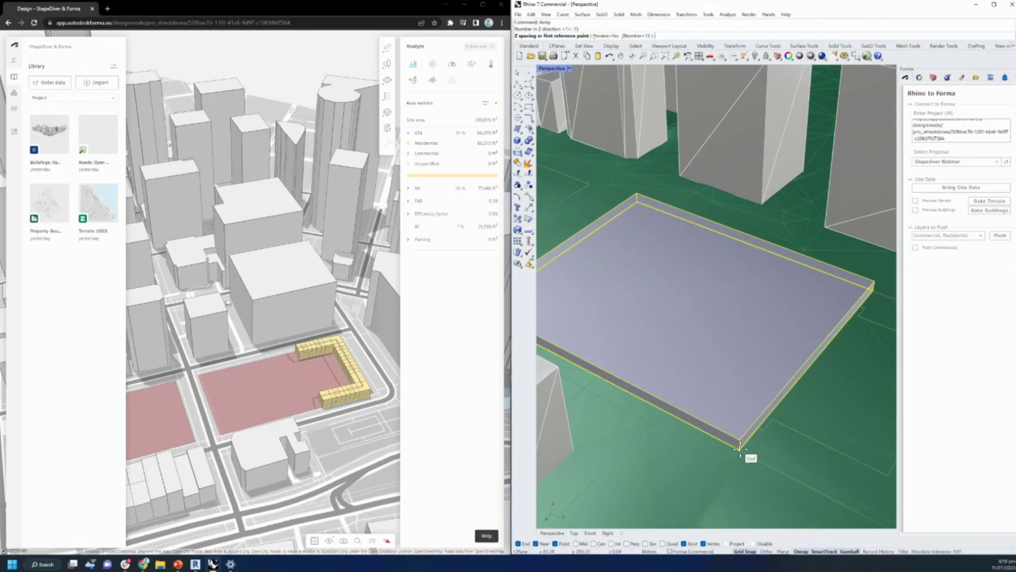
pyautogui.click(739, 446)
pyautogui.click(734, 417)
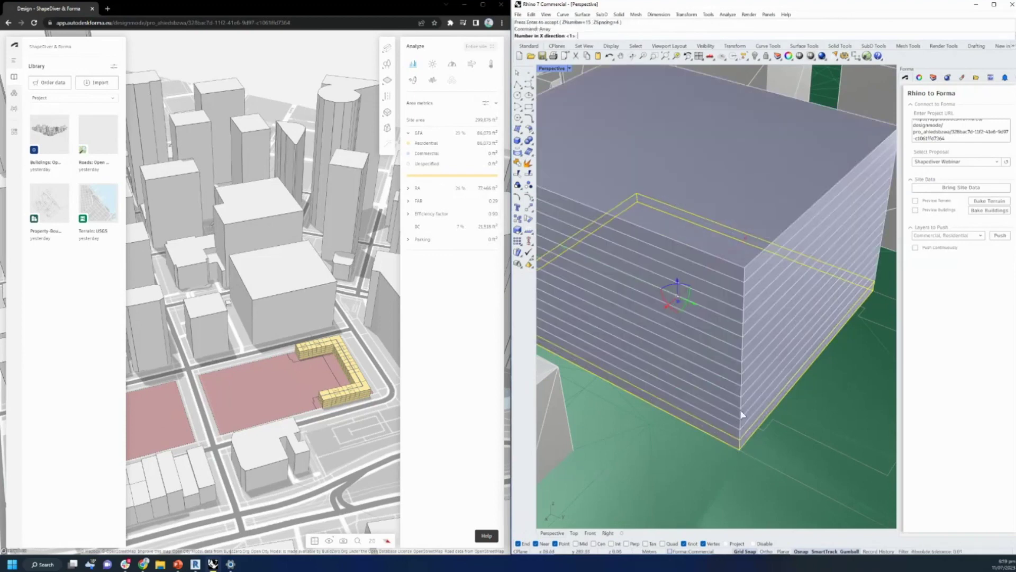
# Set back the top storeys by pulling their side faces inward, creating a stepped terrace on the commercial building.
pyautogui.scroll(-3, 751, 394)
pyautogui.scroll(5, 751, 395)
pyautogui.click(770, 322)
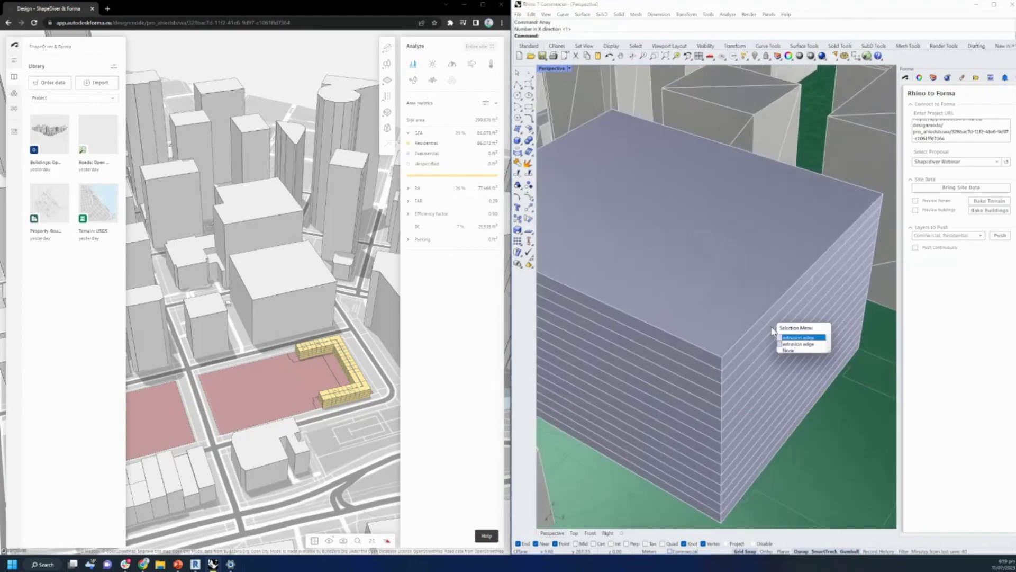
pyautogui.press('Escape')
pyautogui.scroll(2, 766, 320)
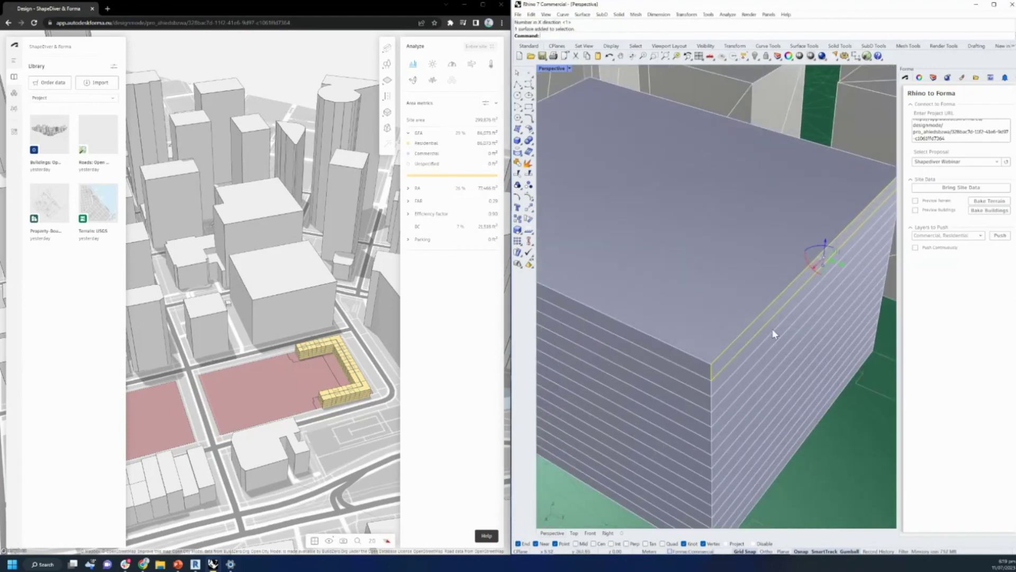
pyautogui.click(773, 329)
pyautogui.click(780, 334)
pyautogui.keyDown('shift'); pyautogui.click(769, 331); pyautogui.keyUp('shift')
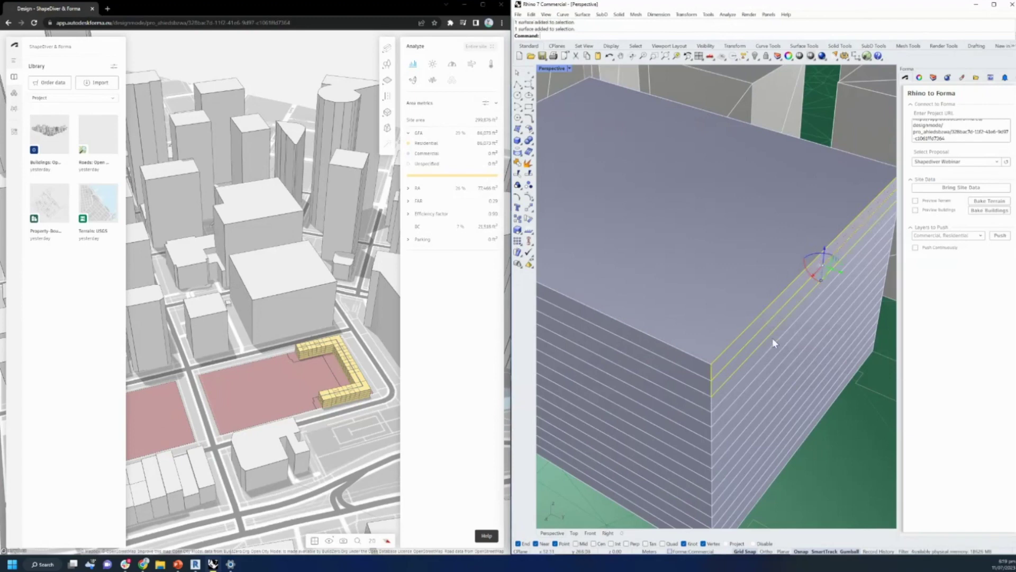
pyautogui.scroll(-3, 840, 272)
pyautogui.moveTo(823, 274); pyautogui.dragTo(681, 220)
pyautogui.press('Escape')
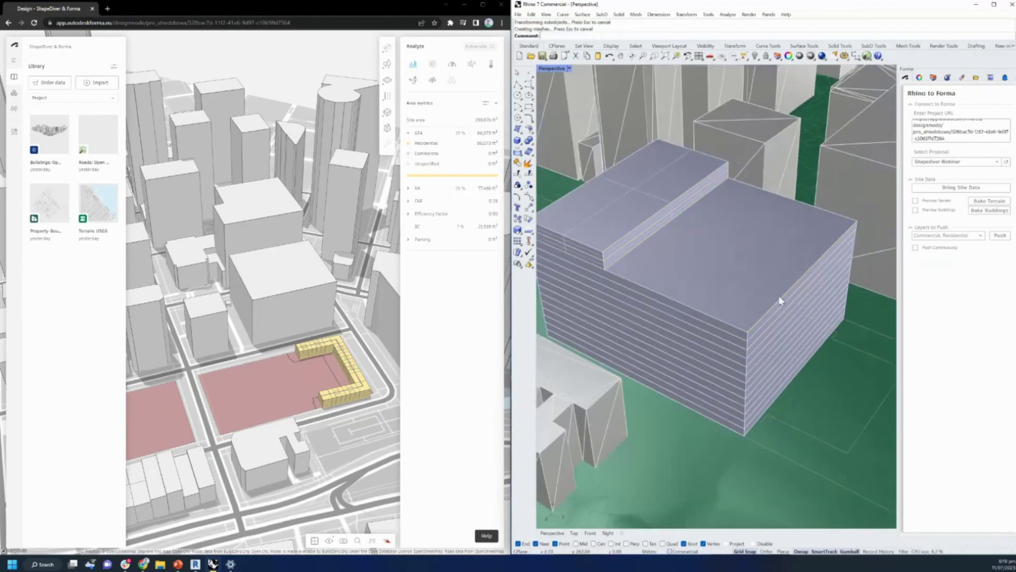
# Push the Commercial and Residential layers to Forma and reload the Forma project to view the stepped commercial building.
pyautogui.click(998, 238)
pyautogui.click(34, 23)
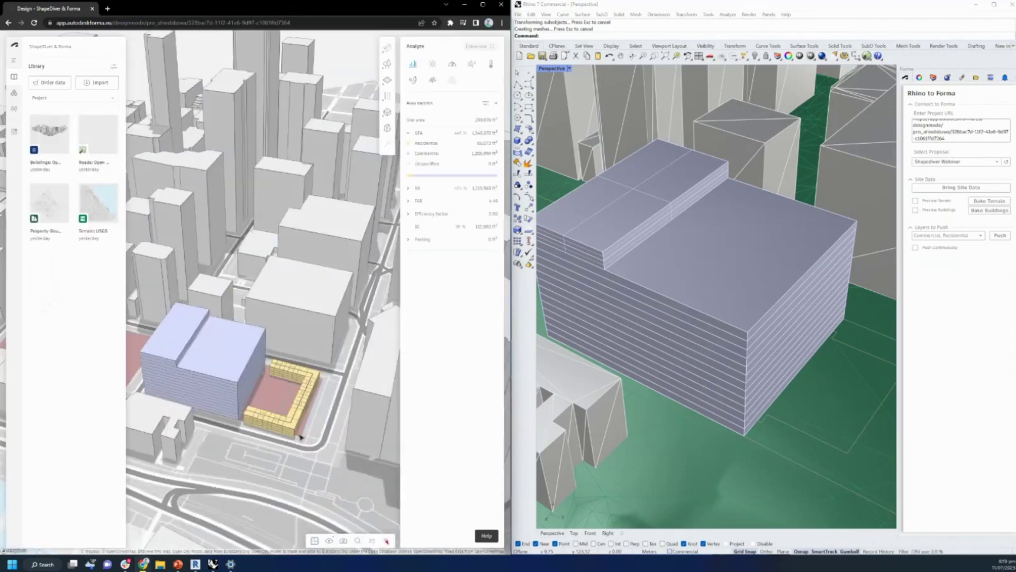
pyautogui.scroll(5, 221, 362)
pyautogui.moveTo(221, 361); pyautogui.dragTo(200, 348)
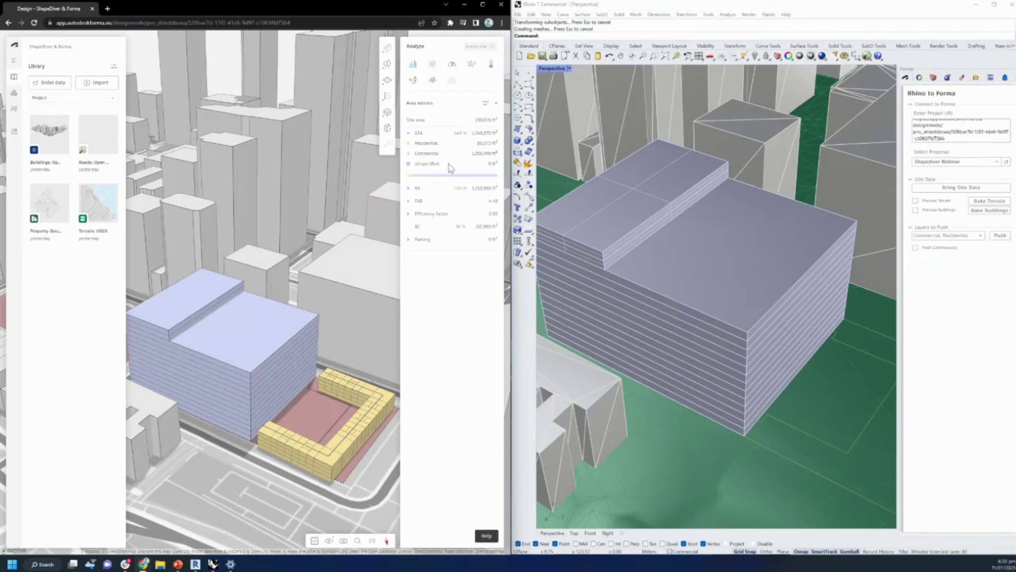
pyautogui.moveTo(302, 338); pyautogui.dragTo(310, 354, button='right')
# Draw a box on the plot beside the commercial building and stretch it taller than the building's lower roof.
pyautogui.click(812, 378)
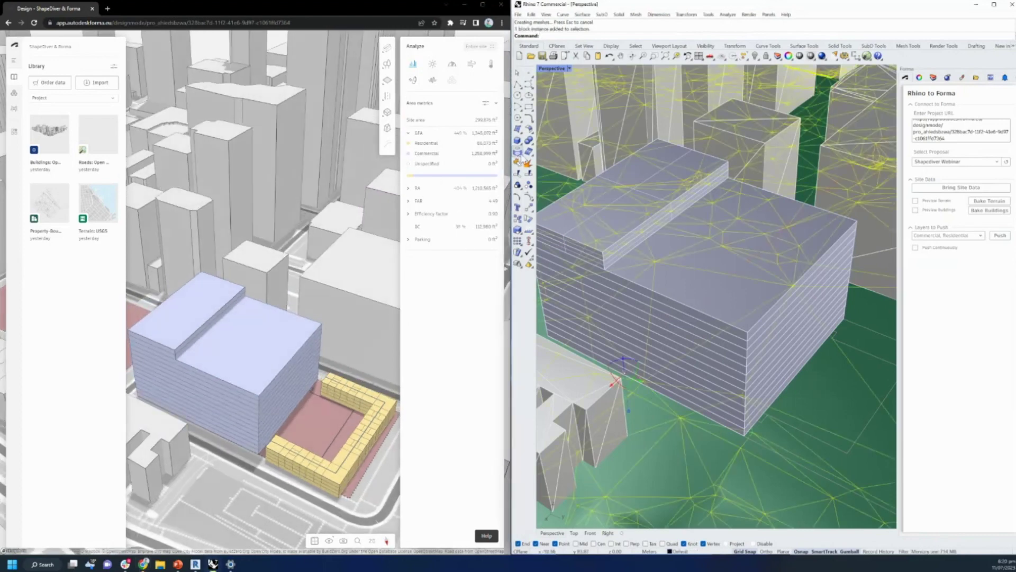
pyautogui.click(518, 140)
pyautogui.click(846, 452)
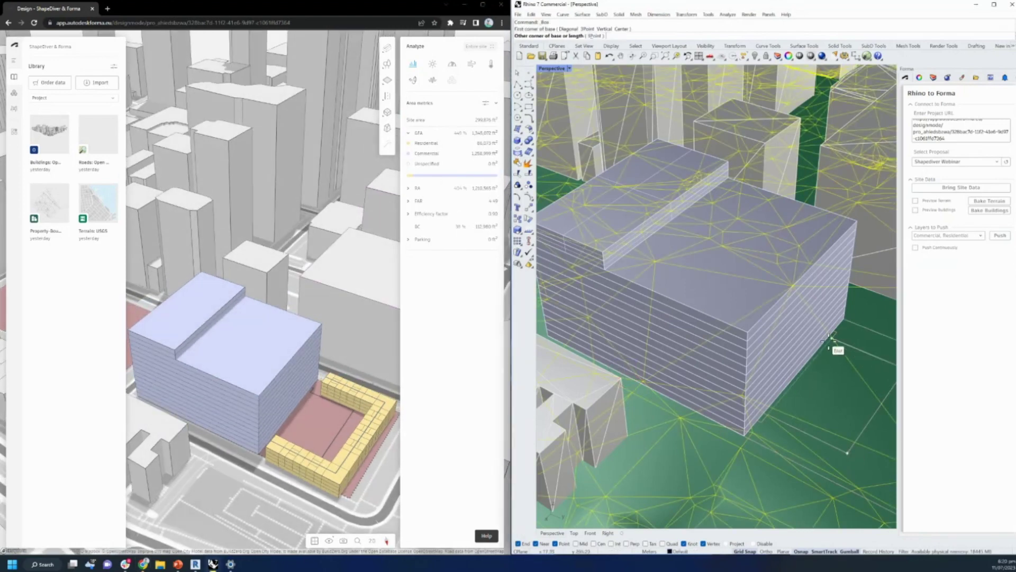
pyautogui.click(836, 339)
pyautogui.click(721, 226)
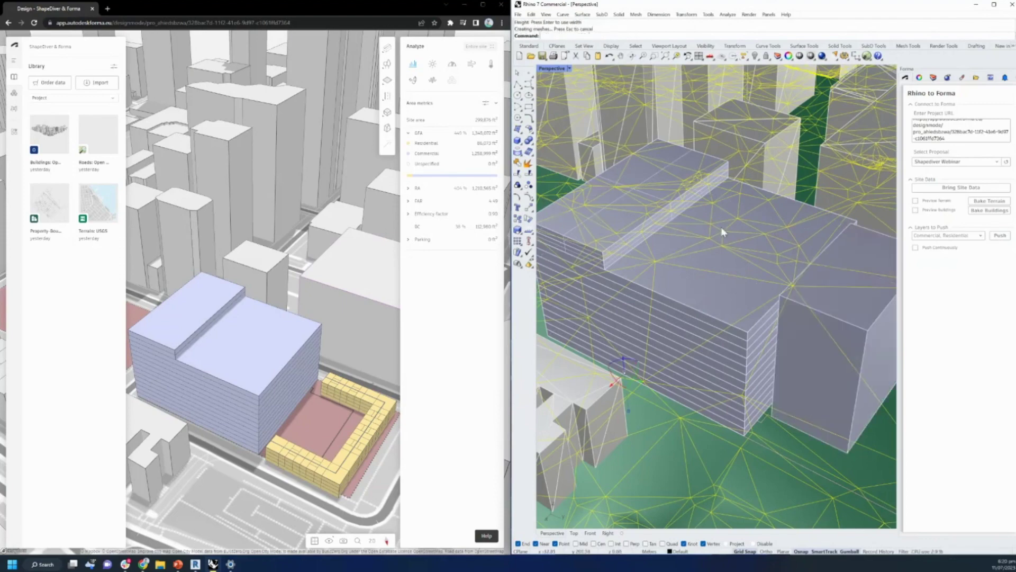
pyautogui.moveTo(721, 226); pyautogui.dragTo(798, 321, button='right')
pyautogui.click(799, 320)
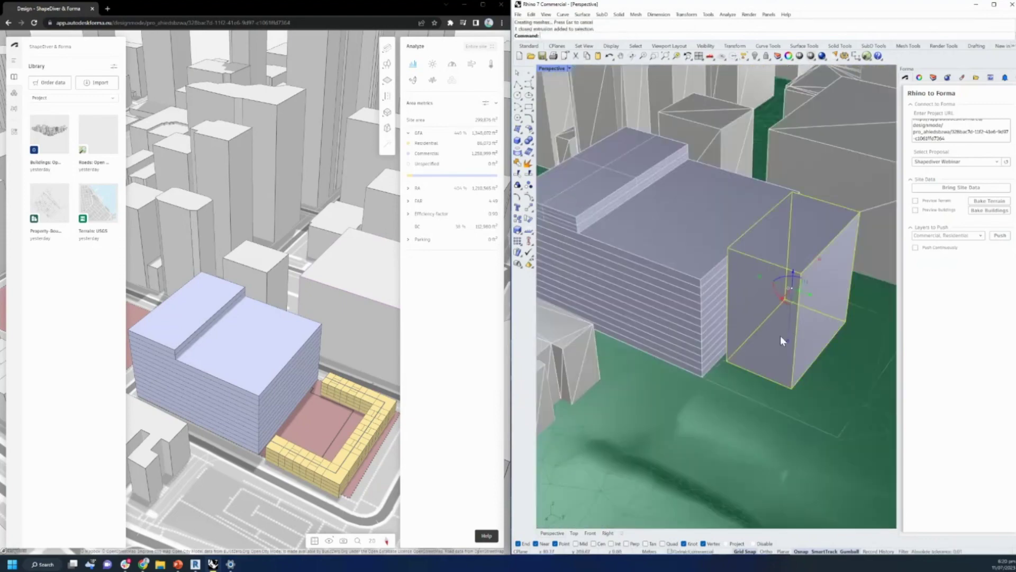
pyautogui.moveTo(788, 342); pyautogui.dragTo(788, 355)
# Extend the box's inner side face deep into the commercial building so it overlaps the storeys as a cutting volume.
pyautogui.moveTo(788, 356); pyautogui.dragTo(666, 242, button='right')
pyautogui.keyDown('ctrl'); pyautogui.keyDown('shift'); pyautogui.click(667, 243); pyautogui.keyUp('shift'); pyautogui.keyUp('ctrl')
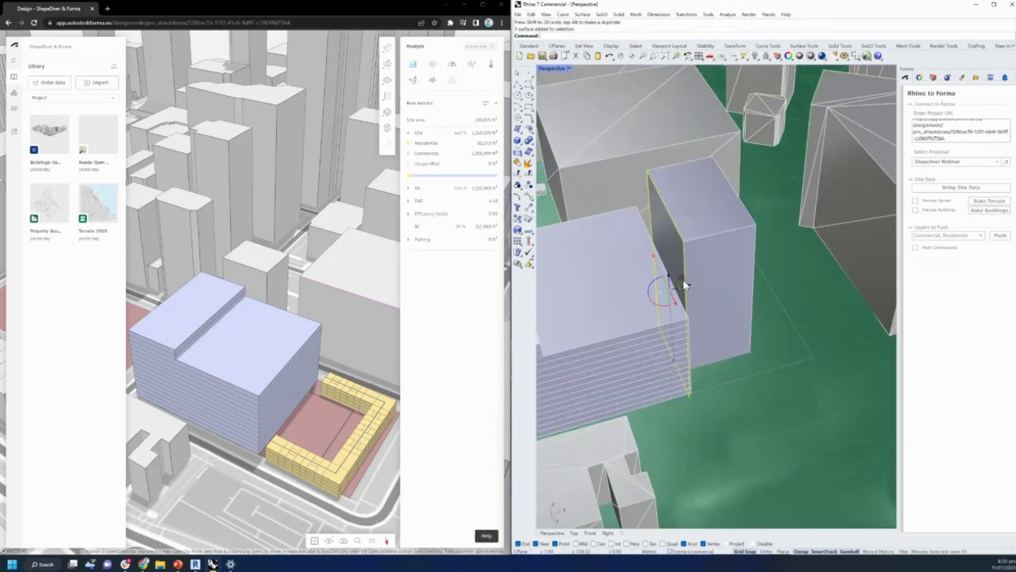
pyautogui.moveTo(687, 288); pyautogui.dragTo(623, 304)
pyautogui.scroll(-6, 741, 265)
pyautogui.scroll(3, 680, 270)
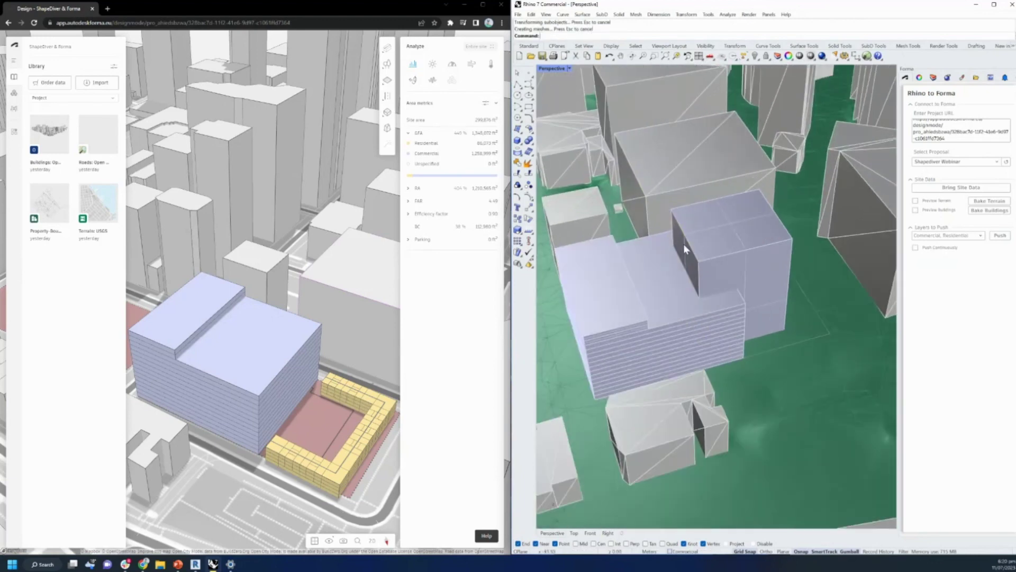
pyautogui.keyDown('ctrl'); pyautogui.keyDown('shift'); pyautogui.click(690, 246); pyautogui.keyUp('shift'); pyautogui.keyUp('ctrl')
pyautogui.keyDown('ctrl'); pyautogui.keyDown('shift'); pyautogui.click(691, 251); pyautogui.keyUp('shift'); pyautogui.keyUp('ctrl')
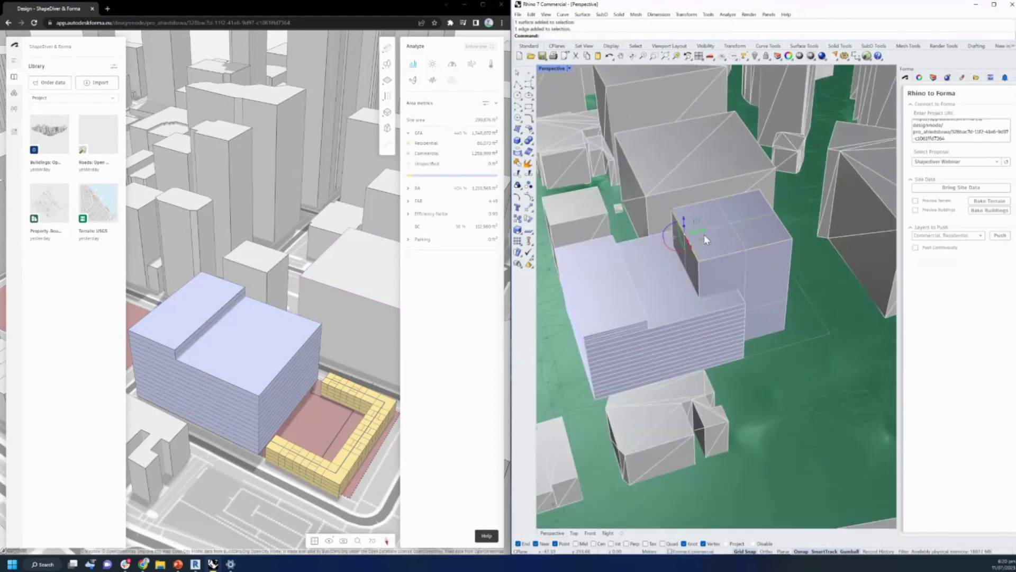
pyautogui.moveTo(701, 232); pyautogui.dragTo(651, 245)
pyautogui.press('Escape')
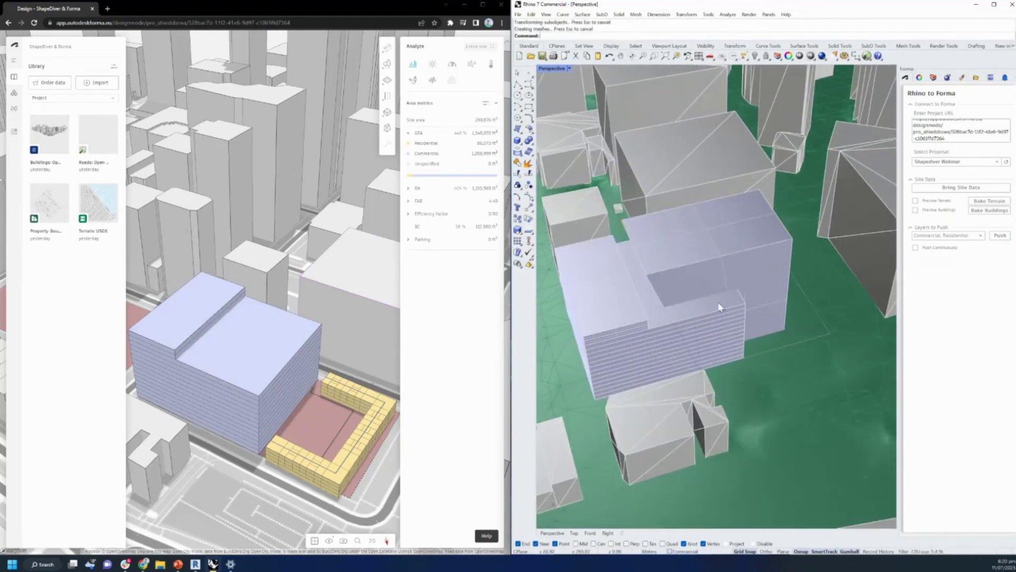
# Subtract the overlapping box from all commercial storeys with BooleanDifference to carve out a U-shaped courtyard.
pyautogui.moveTo(719, 307); pyautogui.dragTo(690, 316, button='right')
pyautogui.write('BooleanDifference')
pyautogui.press('Return')
pyautogui.scroll(5, 672, 339)
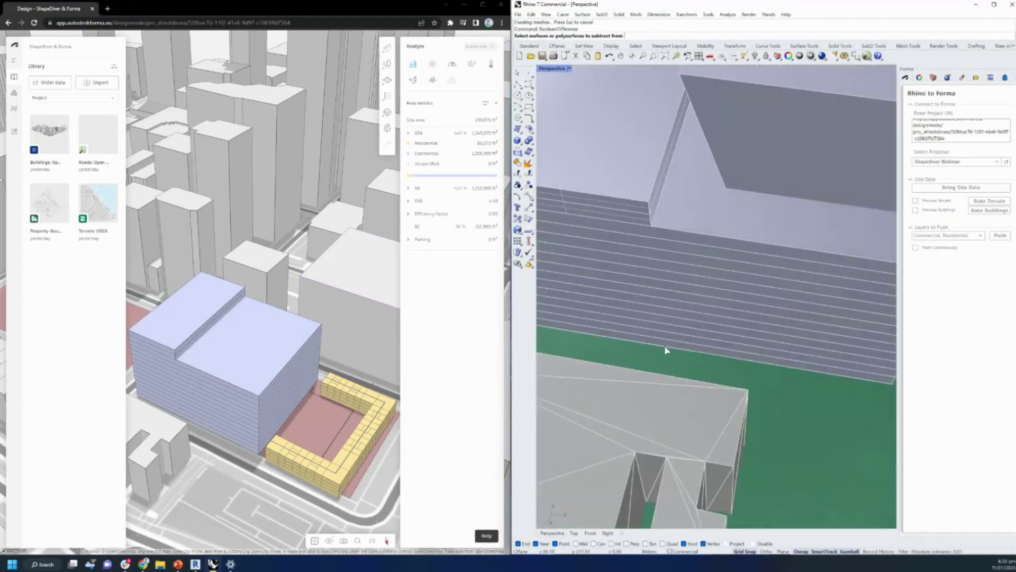
pyautogui.click(627, 211)
pyautogui.scroll(-5, 606, 237)
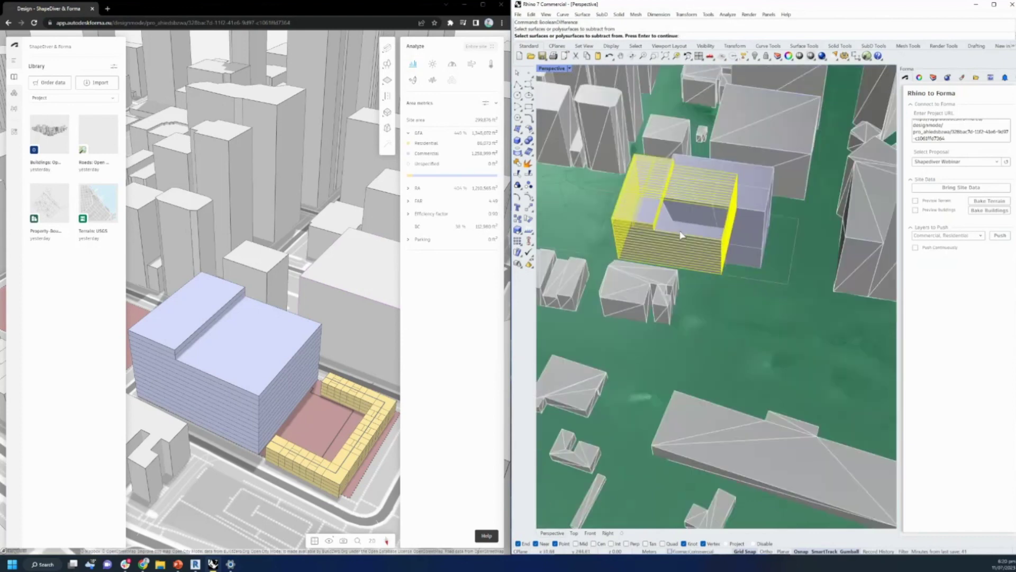
pyautogui.press('Return')
pyautogui.click(744, 220)
pyautogui.press('Return')
pyautogui.scroll(5, 717, 213)
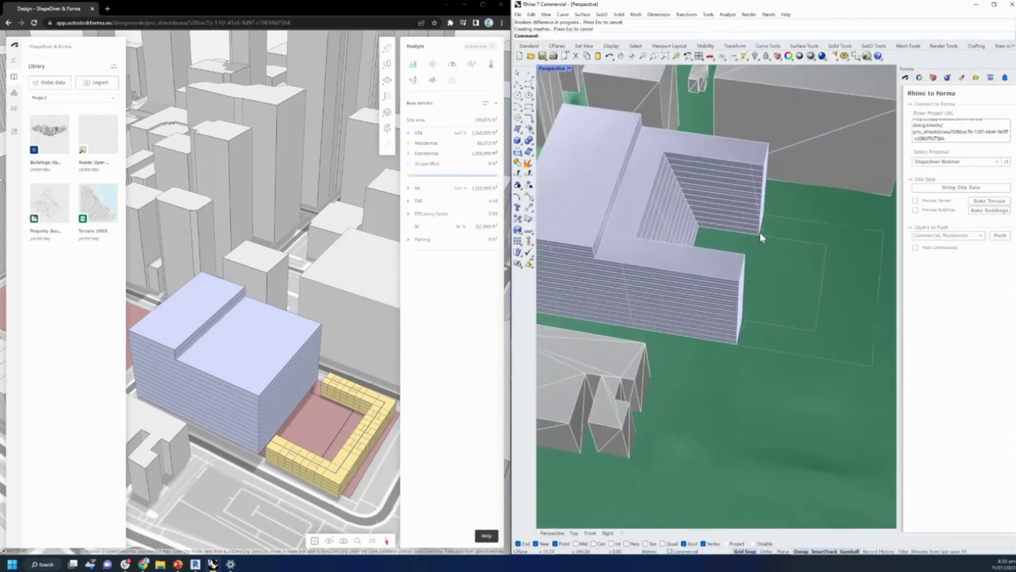
# Create a sphere centred on the rear roof corner of the commercial building's upper block.
pyautogui.moveTo(761, 233); pyautogui.dragTo(725, 232, button='right')
pyautogui.scroll(-3, 714, 217)
pyautogui.scroll(8, 703, 192)
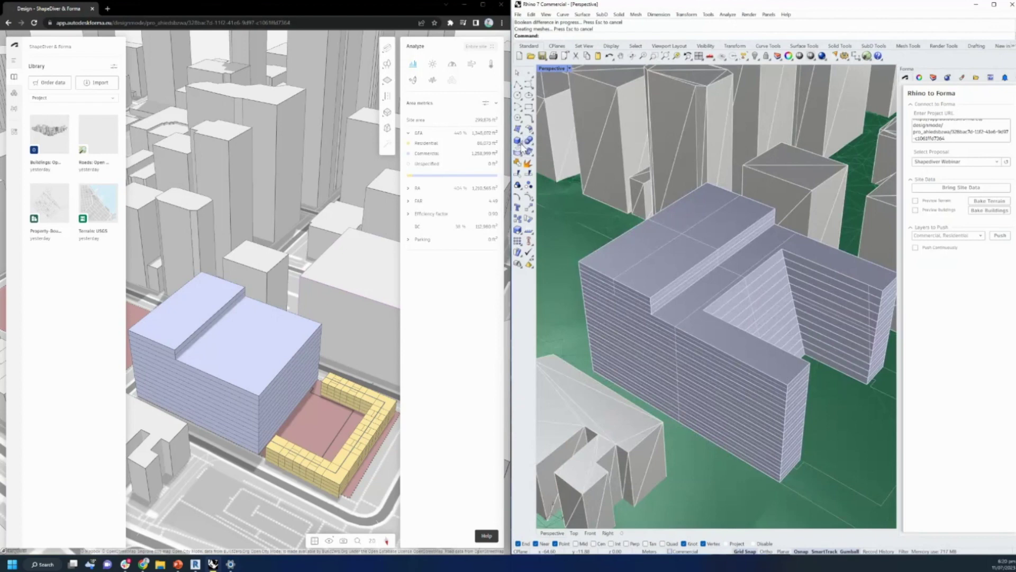
pyautogui.click(522, 145)
pyautogui.click(552, 150)
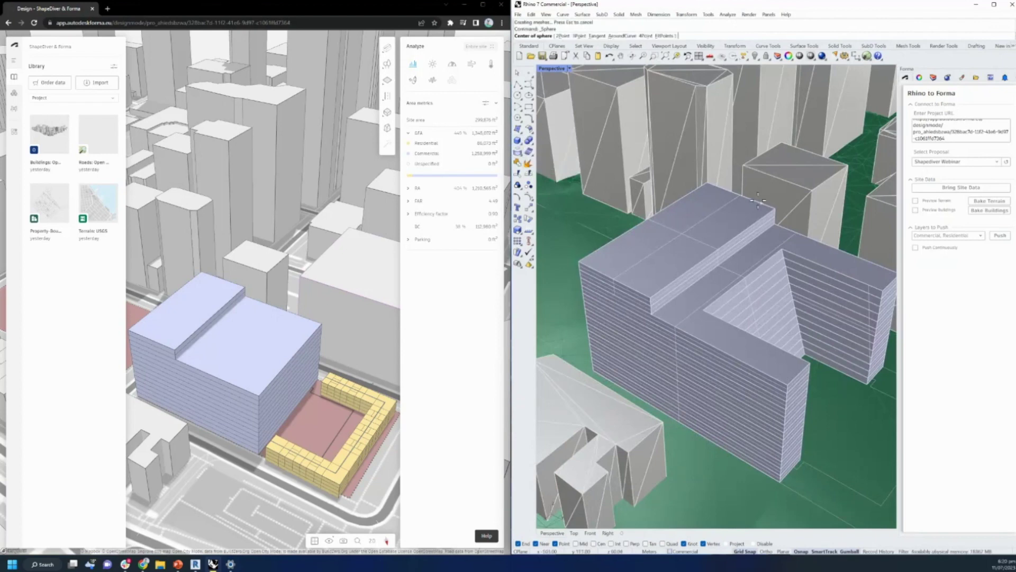
pyautogui.click(707, 184)
pyautogui.click(713, 221)
# Move the sphere up and inward so it sits on the roof of the commercial building's upper block.
pyautogui.moveTo(709, 236); pyautogui.dragTo(766, 226, button='right')
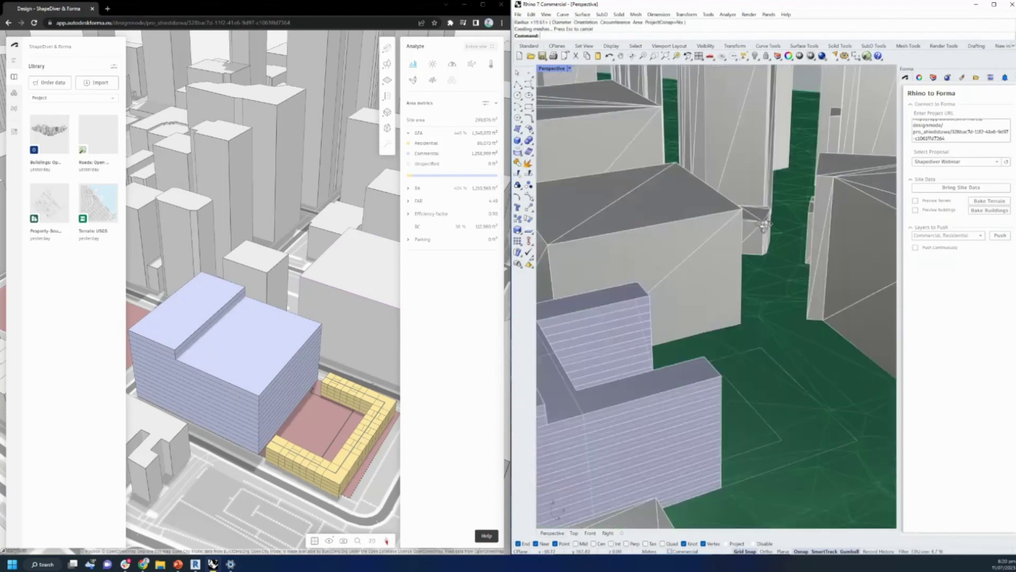
pyautogui.scroll(-5, 764, 225)
pyautogui.click(765, 218)
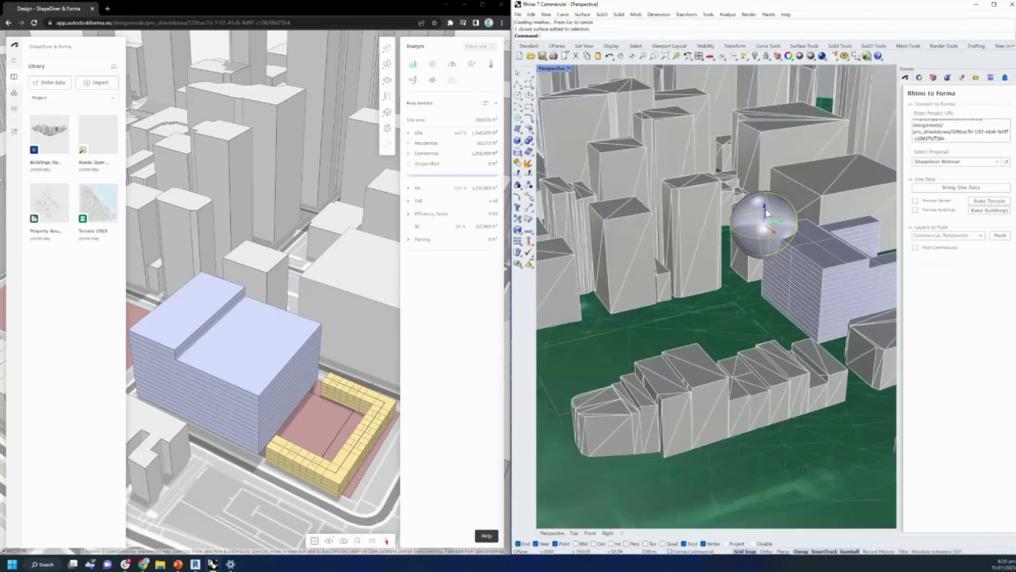
pyautogui.moveTo(767, 212); pyautogui.dragTo(809, 197)
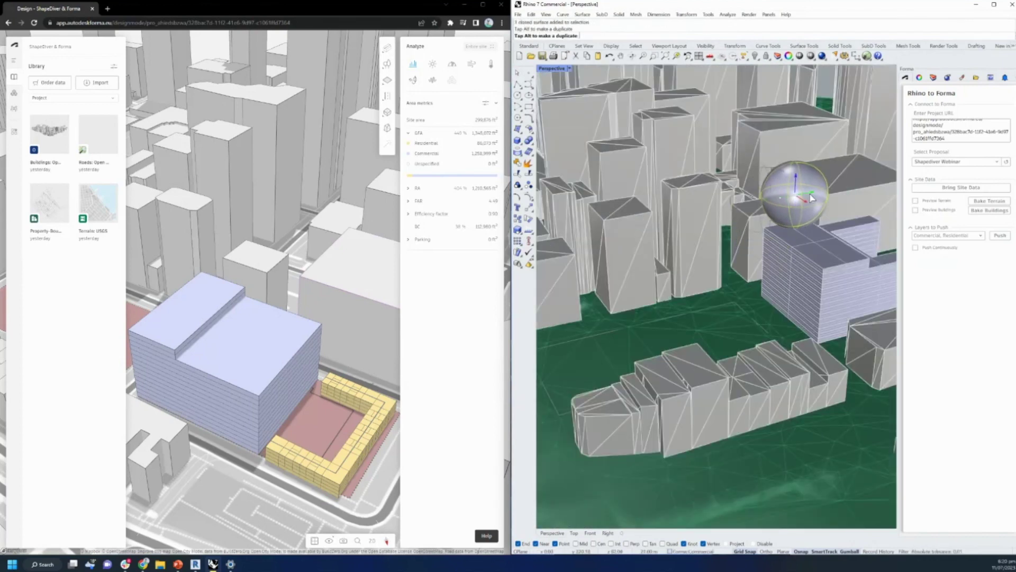
pyautogui.moveTo(790, 202); pyautogui.dragTo(754, 178, button='right')
pyautogui.moveTo(769, 178); pyautogui.dragTo(791, 192)
# Push the updated Commercial and Residential layers to Forma, reload the Forma project and maximize its browser window.
pyautogui.click(1000, 235)
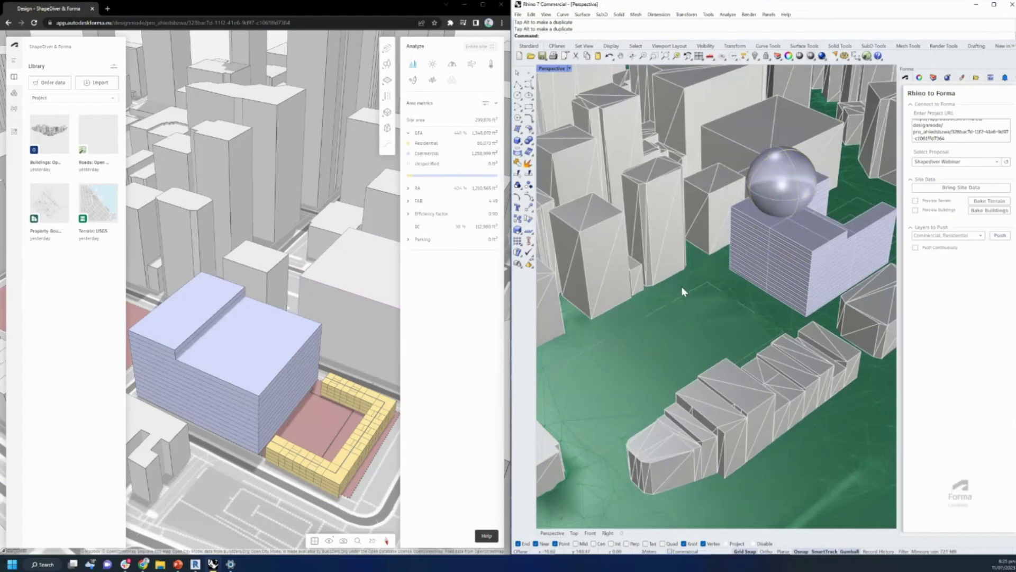
pyautogui.click(34, 24)
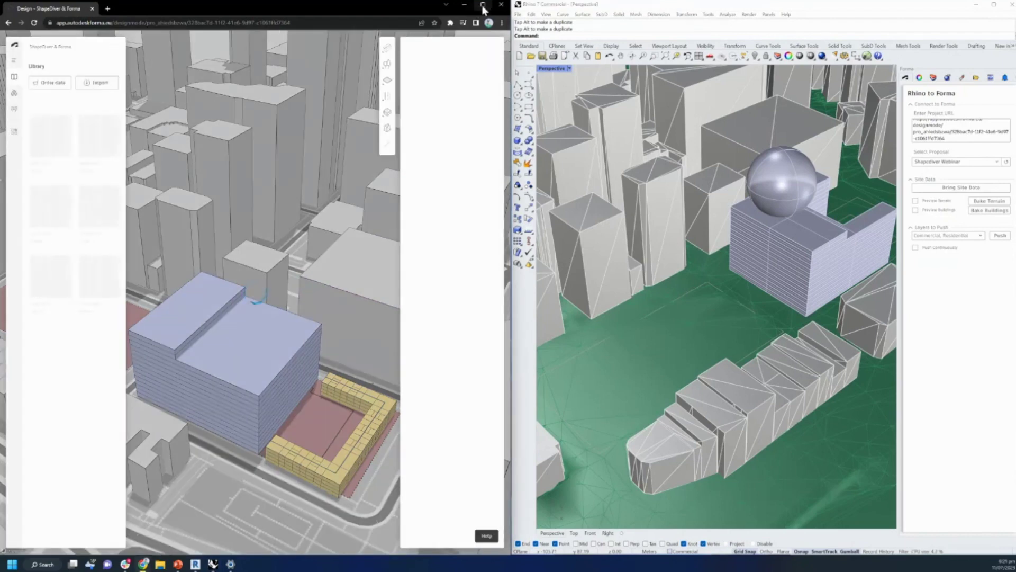
pyautogui.moveTo(483, 6)
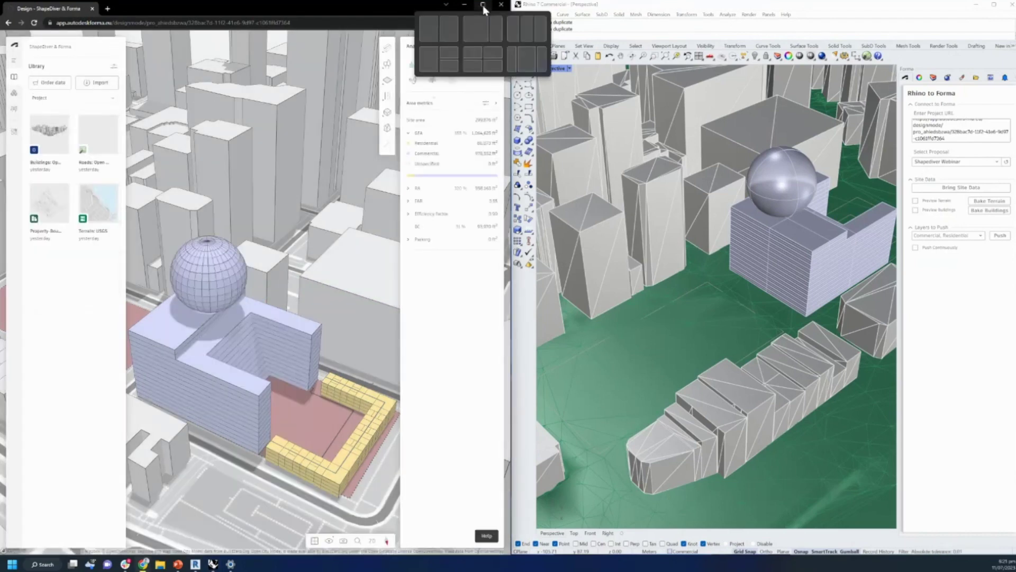
pyautogui.click(482, 5)
# Examine the courtyard building and sphere on the Forma site from several angles, checking the metrics of a single storey.
pyautogui.moveTo(553, 370)
pyautogui.mouseDown(button='right')
pyautogui.moveTo(531, 352)
pyautogui.moveTo(561, 364)
pyautogui.mouseUp(button='right')
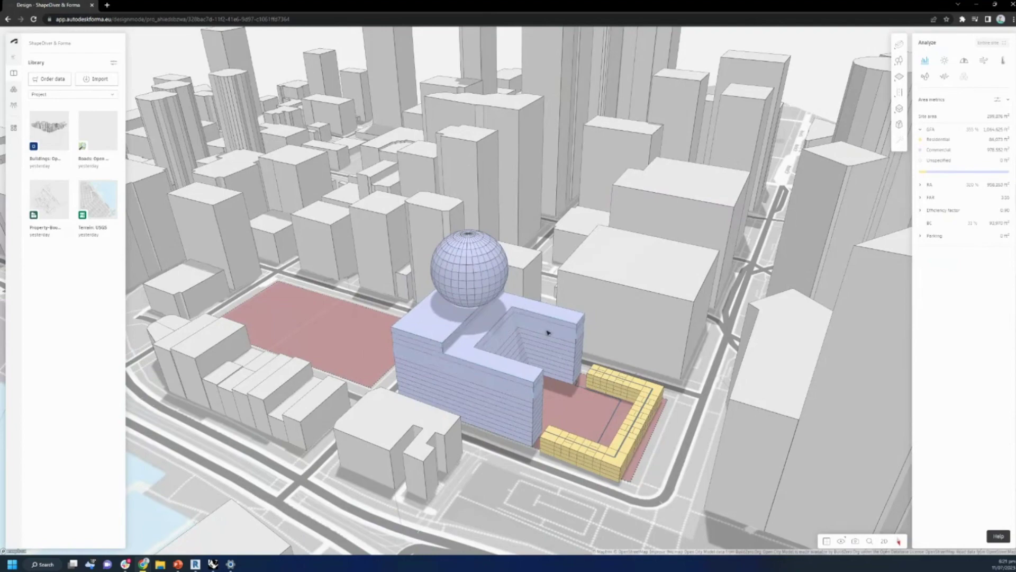
pyautogui.moveTo(547, 333); pyautogui.dragTo(538, 402, button='right')
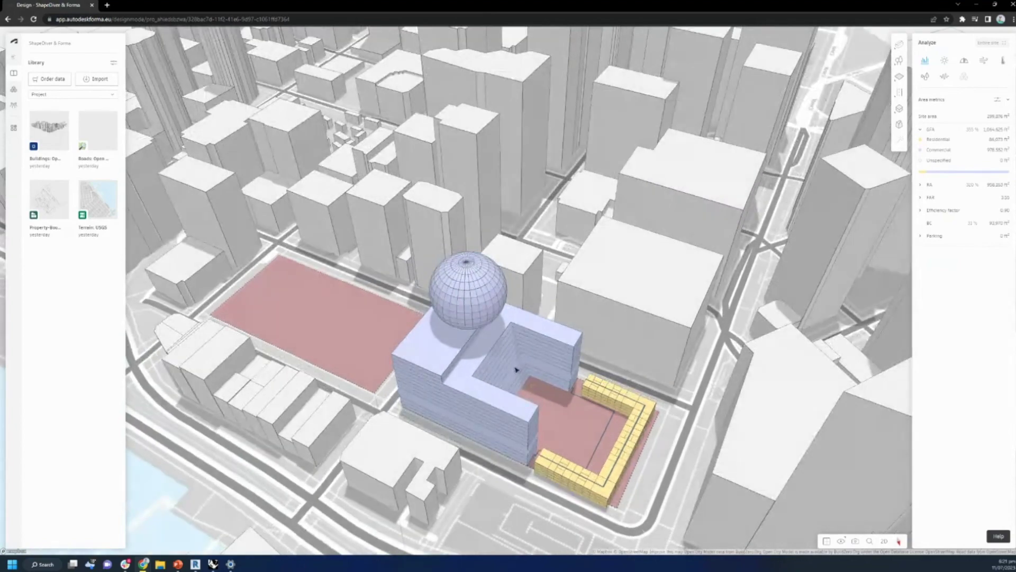
pyautogui.moveTo(518, 363); pyautogui.dragTo(494, 356, button='right')
pyautogui.click(491, 354)
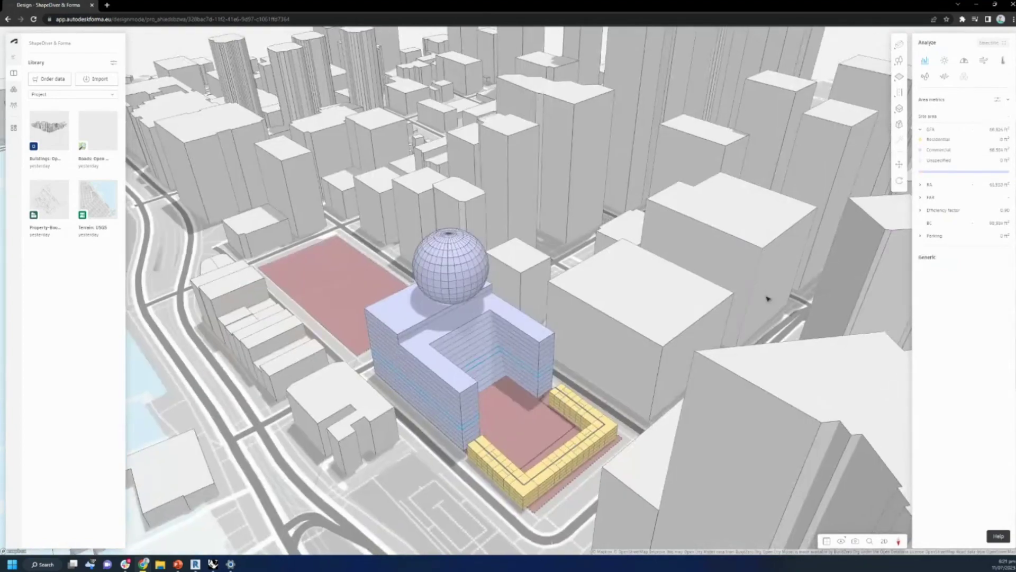
pyautogui.moveTo(470, 417); pyautogui.dragTo(533, 410, button='right')
pyautogui.click(593, 353)
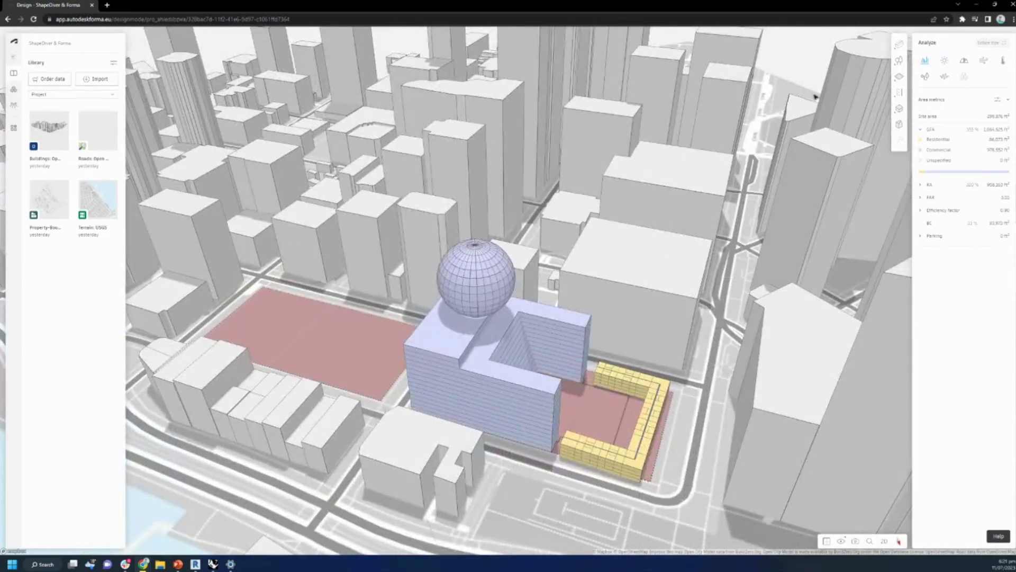
# Open the Sun hours analysis for the site and view the proposal's buildings from another angle.
pyautogui.click(944, 64)
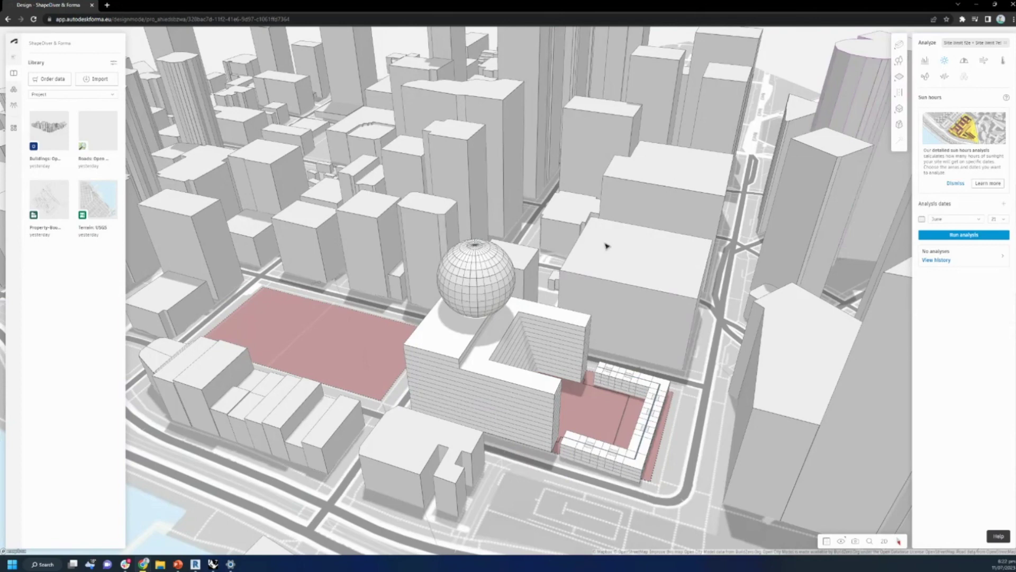
pyautogui.scroll(-2, 657, 299)
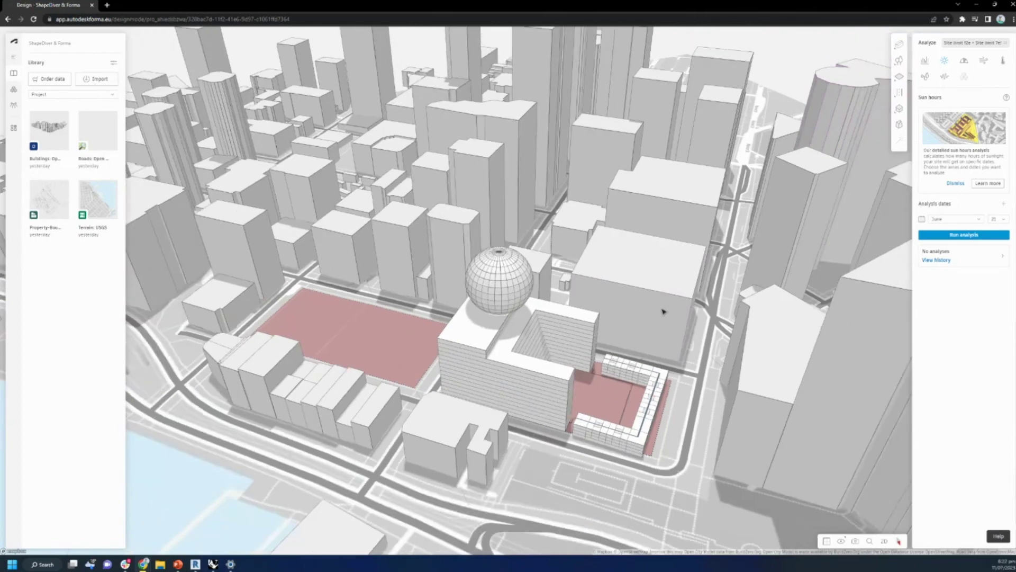
pyautogui.moveTo(661, 310); pyautogui.dragTo(641, 307, button='right')
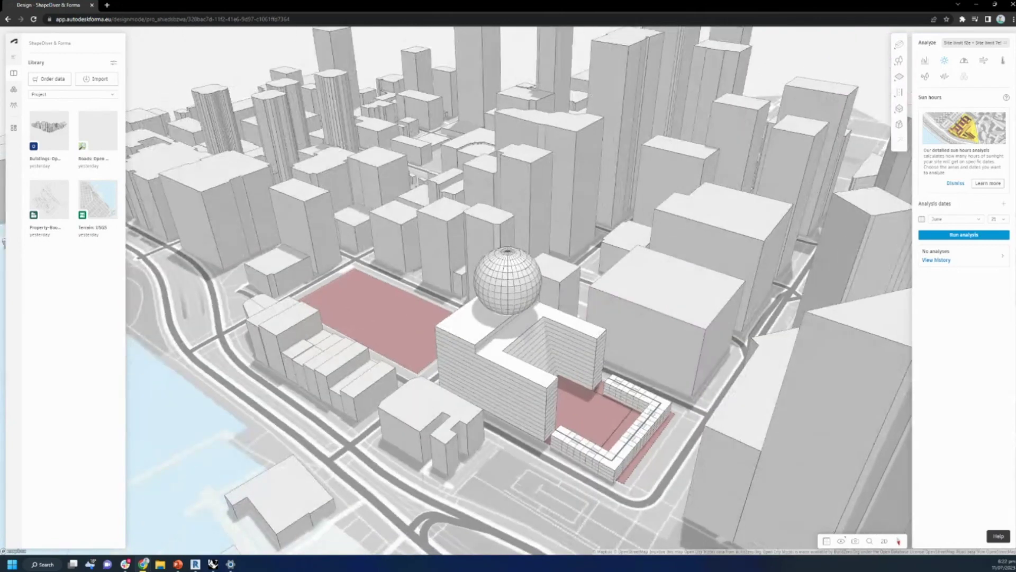
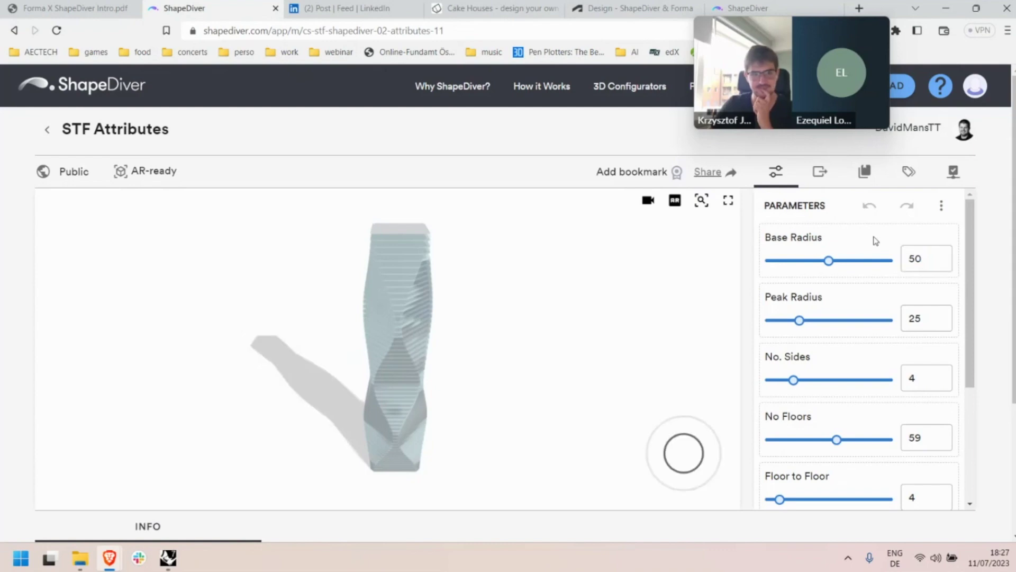
# Reduce the number of sides of the STF Attributes tower to 3 and view it from another angle.
pyautogui.moveTo(395, 402); pyautogui.dragTo(419, 360)
pyautogui.moveTo(794, 380); pyautogui.dragTo(770, 380)
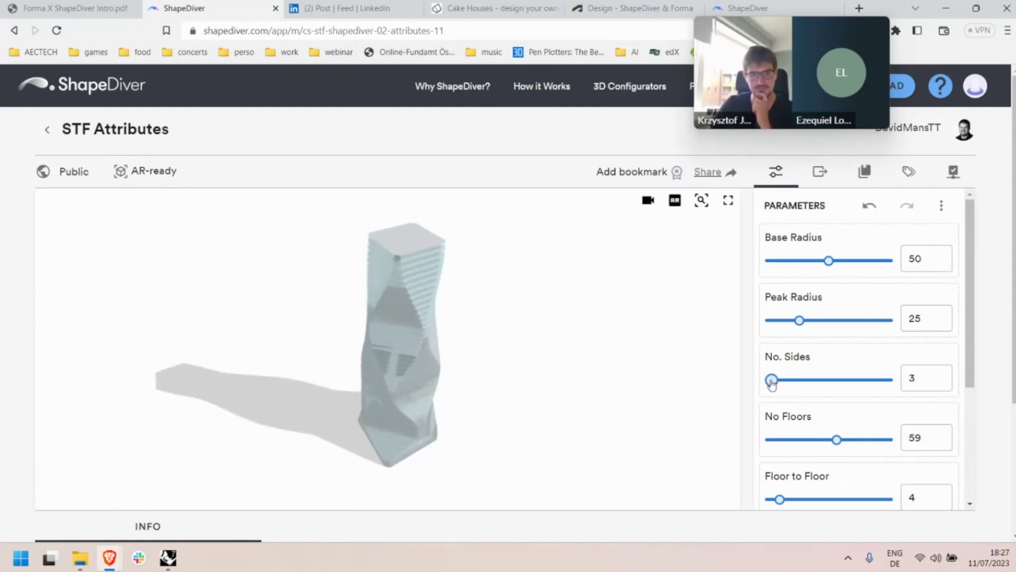
pyautogui.moveTo(424, 314); pyautogui.dragTo(562, 386)
# Enable attribute visualization for the tower model and expand its visualization settings.
pyautogui.click(865, 171)
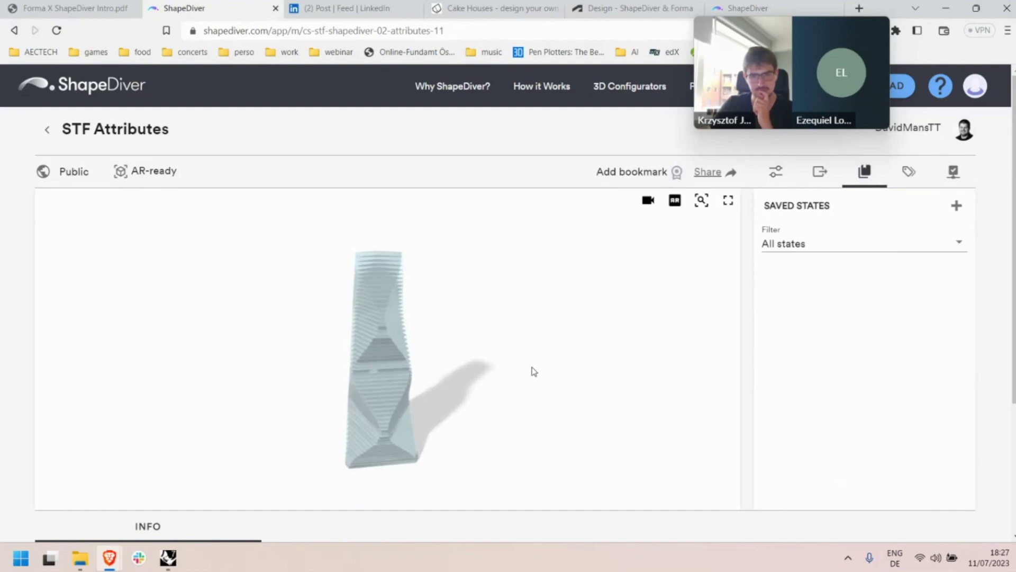
pyautogui.moveTo(533, 371); pyautogui.dragTo(520, 344)
pyautogui.click(908, 171)
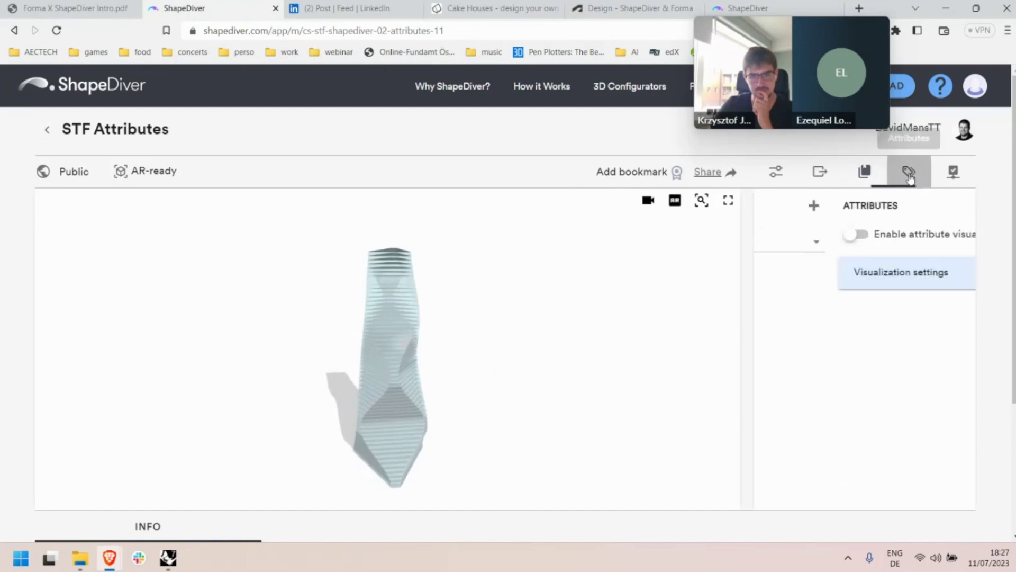
pyautogui.click(778, 233)
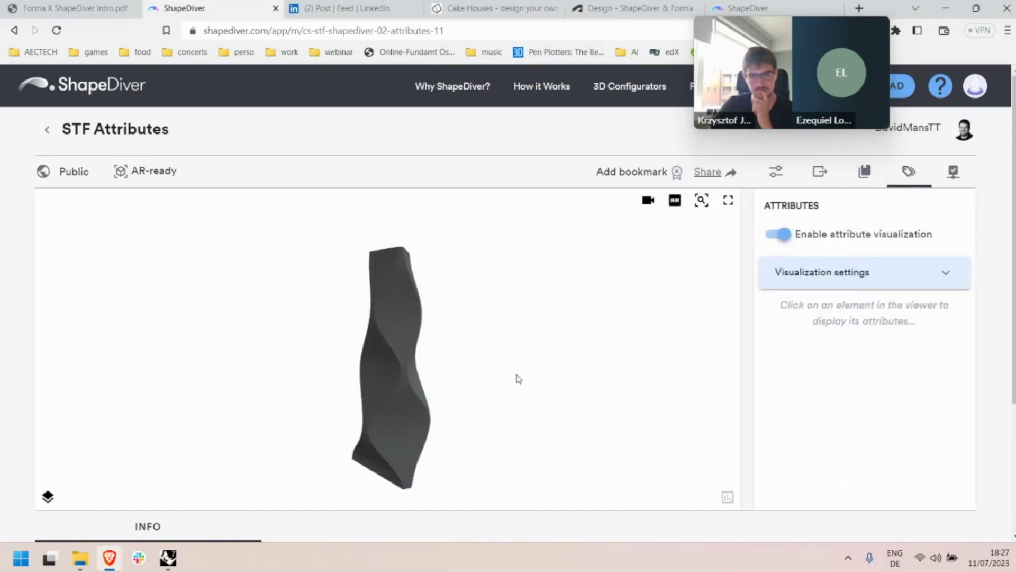
pyautogui.click(847, 274)
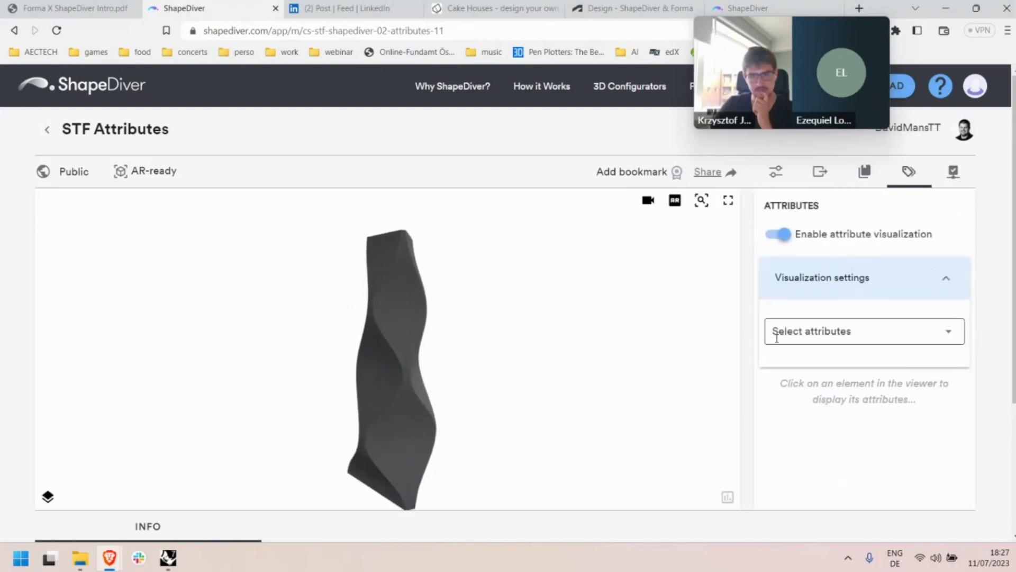
# Select a facade strip on the tower's upper part and colour the model by its Tilt attribute.
pyautogui.click(400, 295)
pyautogui.scroll(-5, 883, 421)
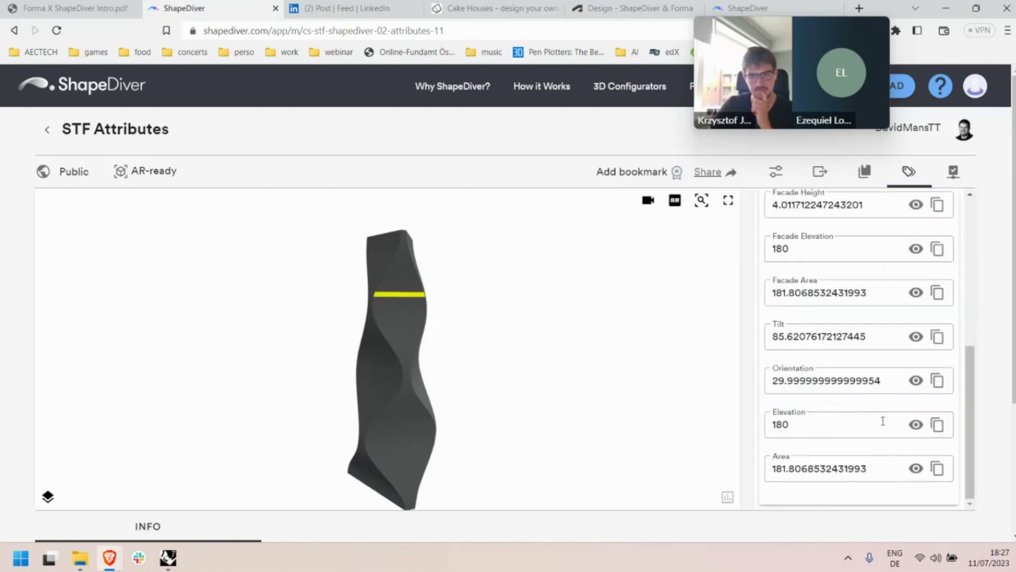
pyautogui.click(916, 337)
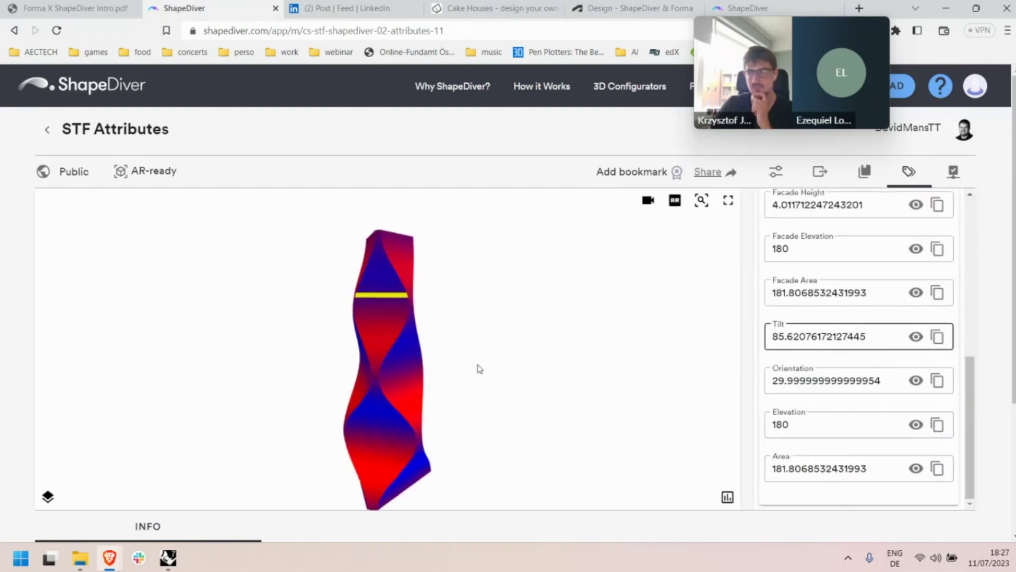
# Colour the tower by Facade Area and inspect the attributes of facade strips at mid-height and near the base.
pyautogui.click(390, 374)
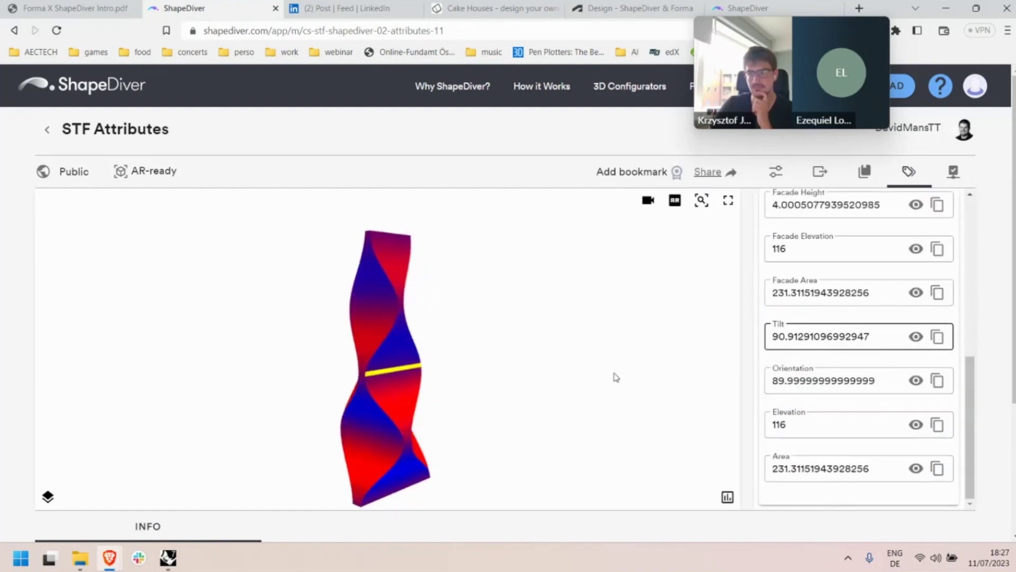
pyautogui.click(915, 294)
pyautogui.moveTo(637, 341); pyautogui.dragTo(424, 387)
pyautogui.click(391, 434)
pyautogui.moveTo(573, 430); pyautogui.dragTo(354, 351)
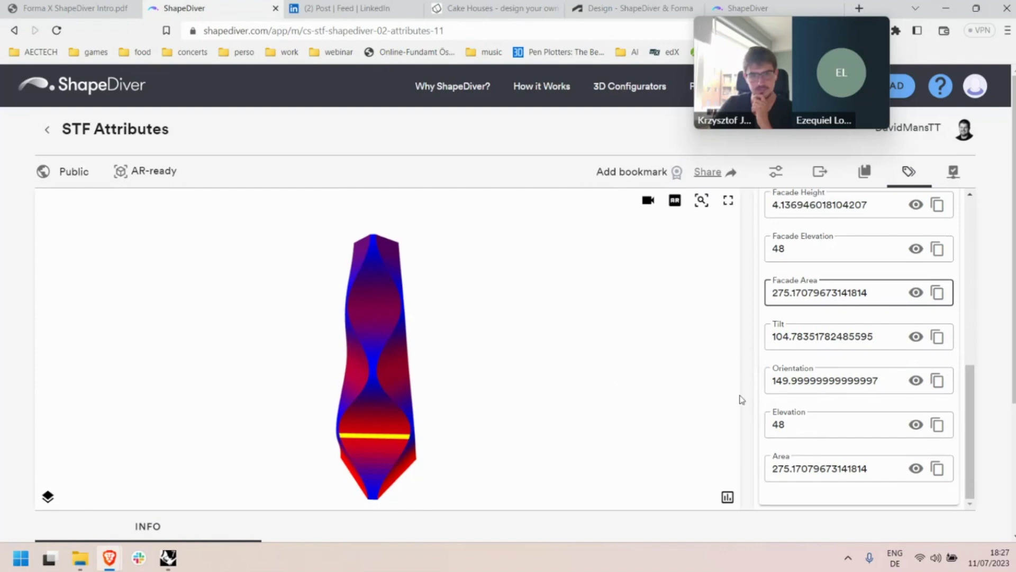
# Switch to the Forma X ShapeDiver Intro PDF and go to slide 6.
pyautogui.click(81, 5)
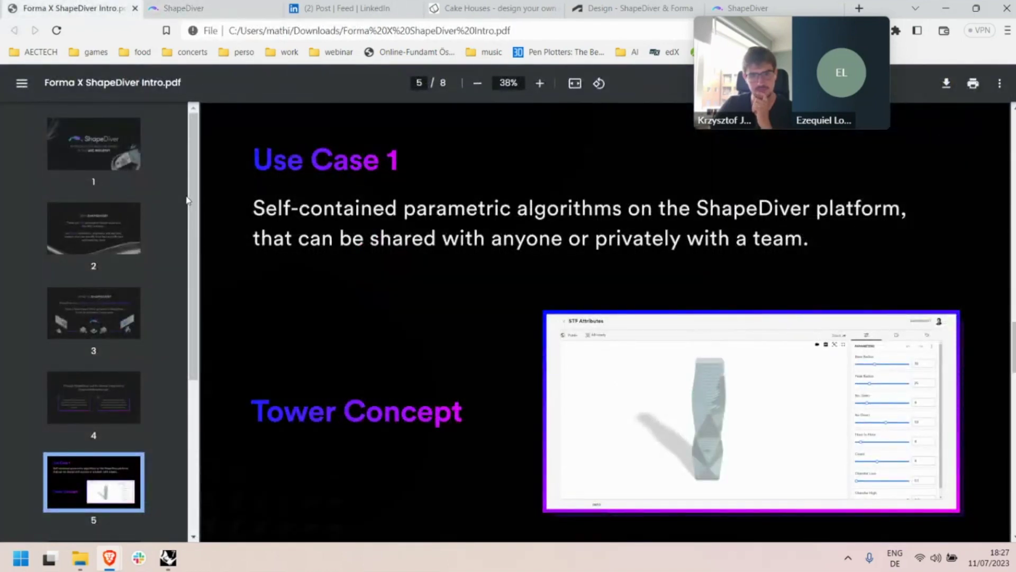
pyautogui.scroll(-2, 131, 350)
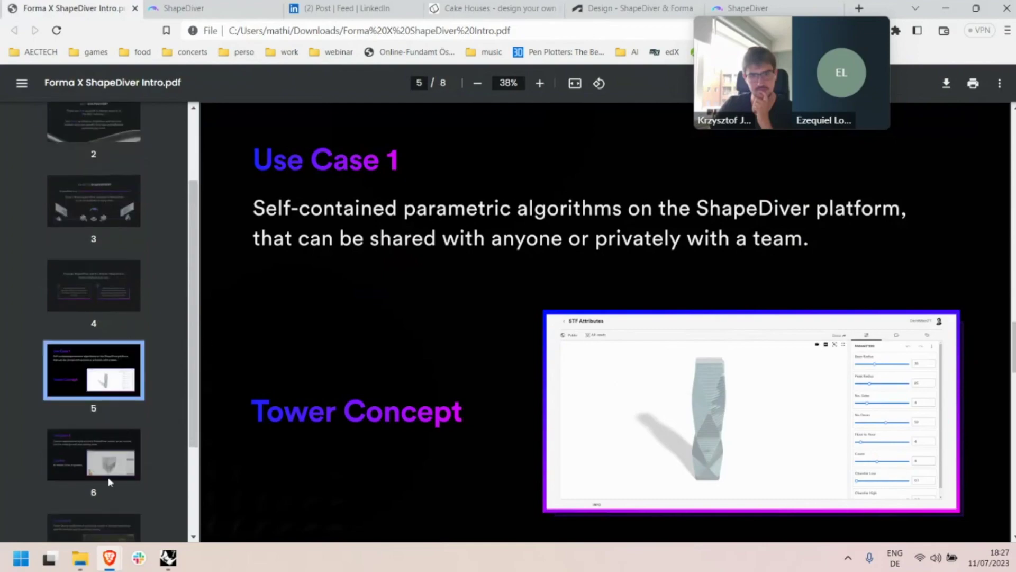
pyautogui.click(94, 453)
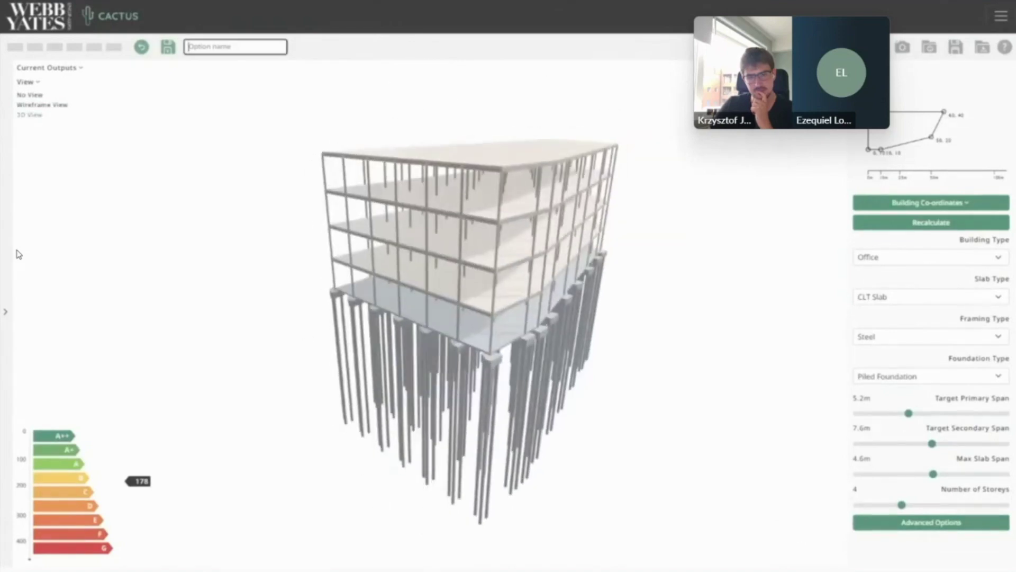
# Leave the full-screen Cactus video, skim the LinkedIn post about it and return to the intro PDF.
pyautogui.press('Escape')
pyautogui.scroll(1, 482, 190)
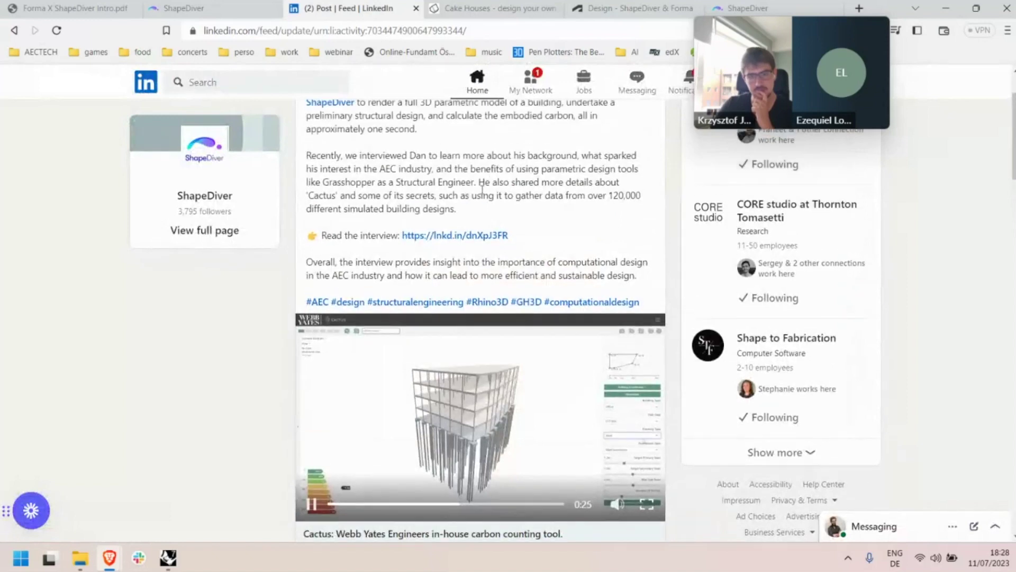
pyautogui.scroll(1, 482, 191)
pyautogui.scroll(-3, 392, 206)
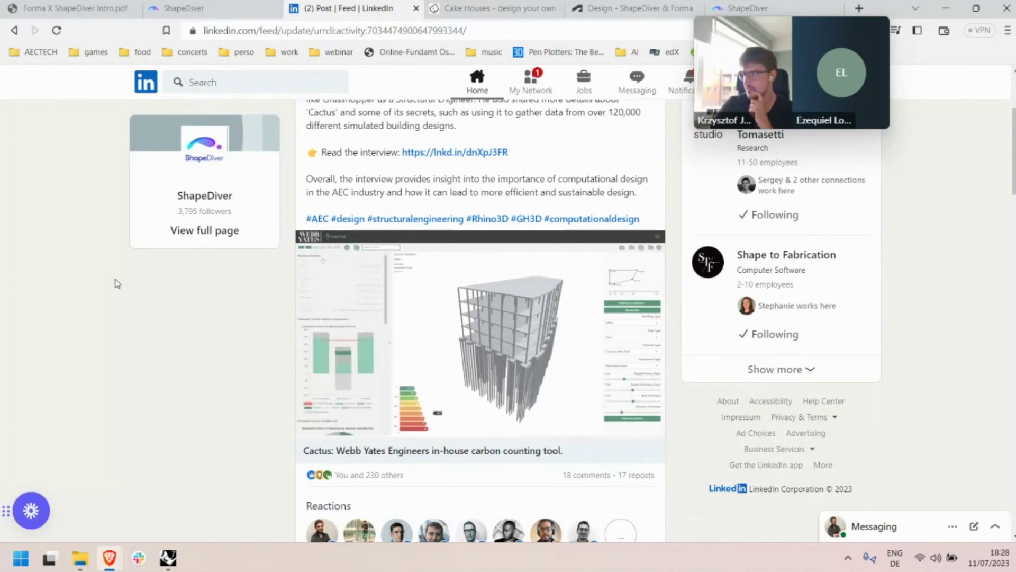
pyautogui.click(68, 6)
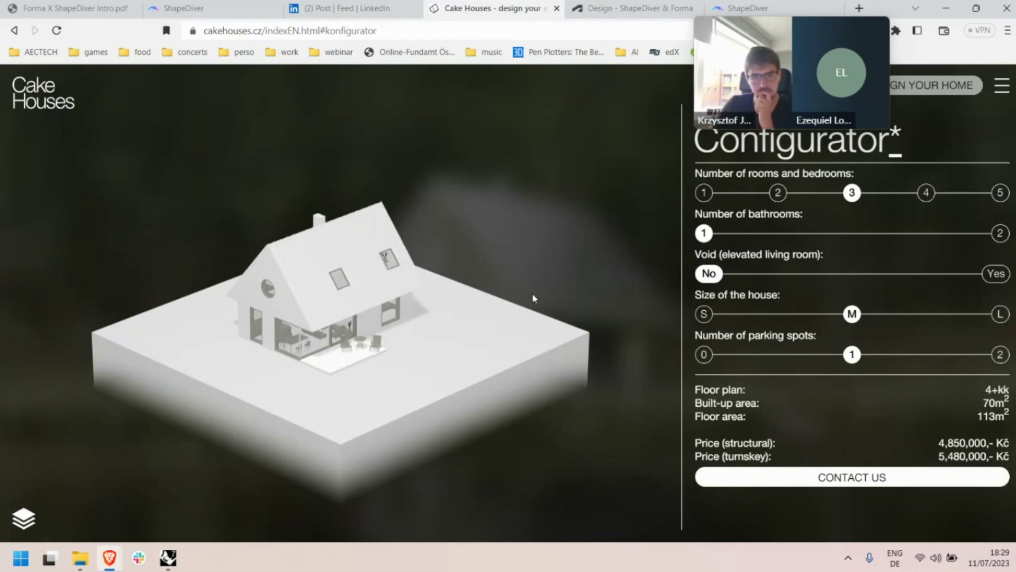
# Configure the Cake Houses model with 4 rooms and bedrooms, house size L and 0 parking spots.
pyautogui.moveTo(532, 293); pyautogui.dragTo(567, 272)
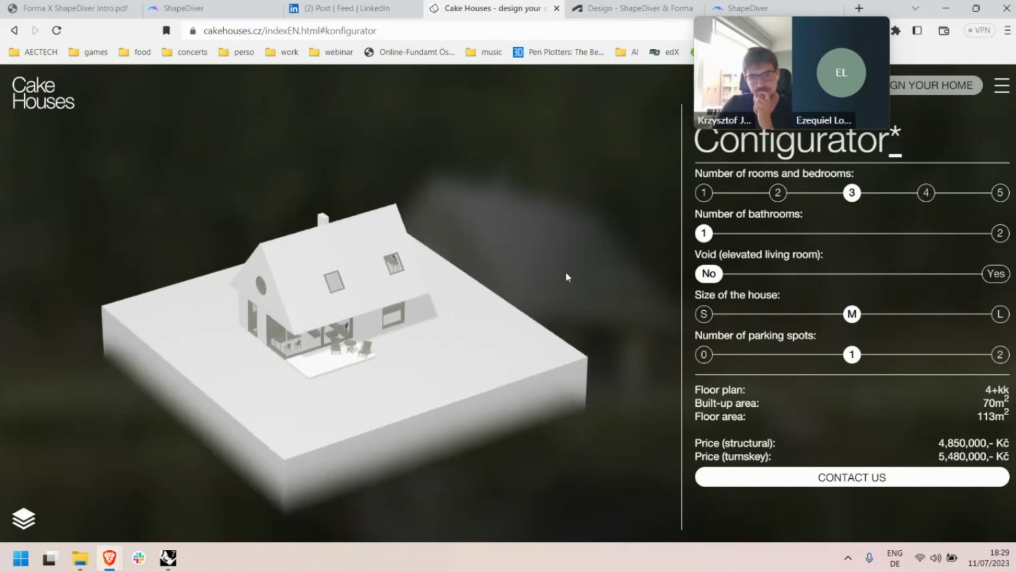
pyautogui.click(925, 192)
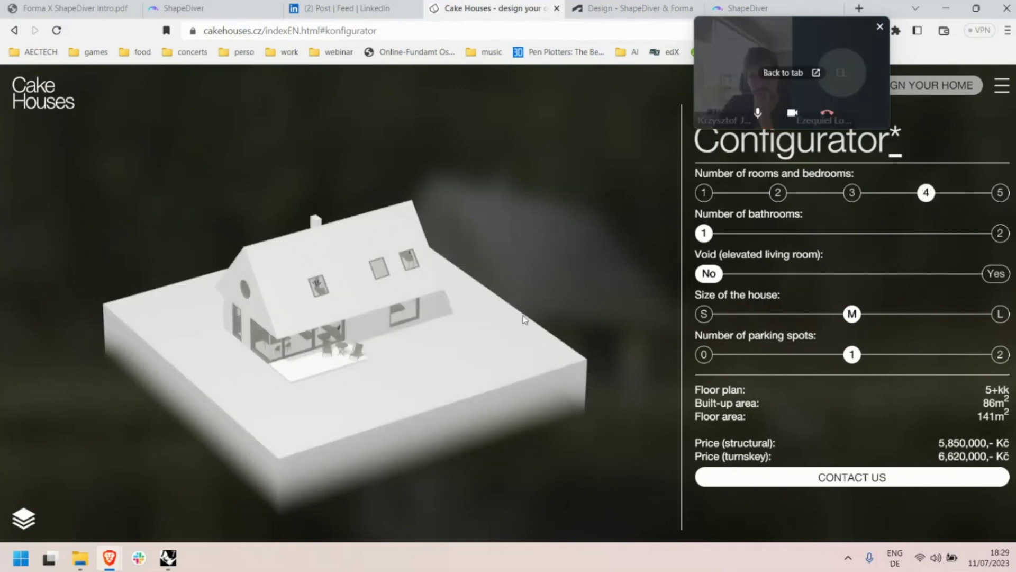
pyautogui.click(1000, 313)
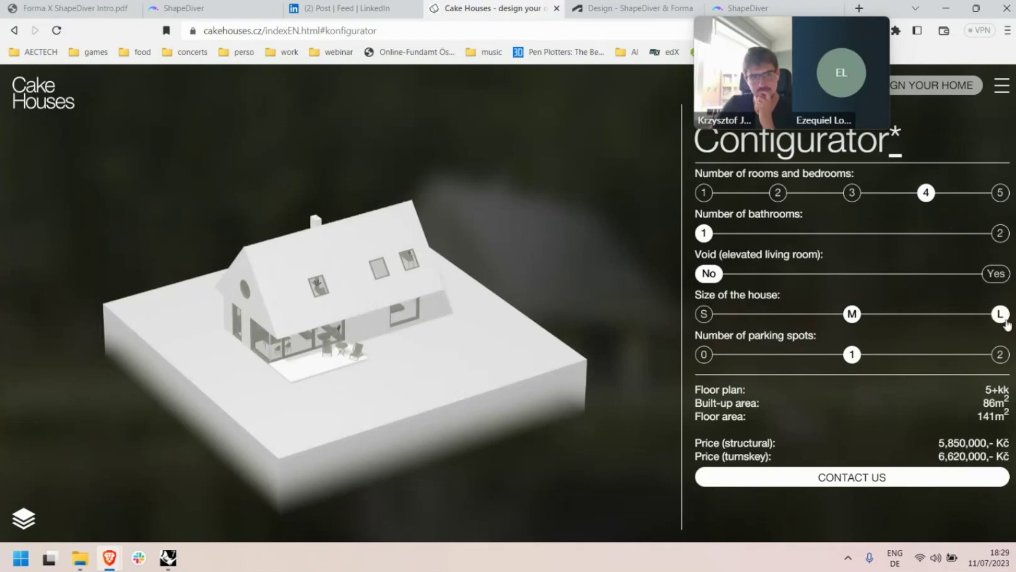
pyautogui.click(701, 360)
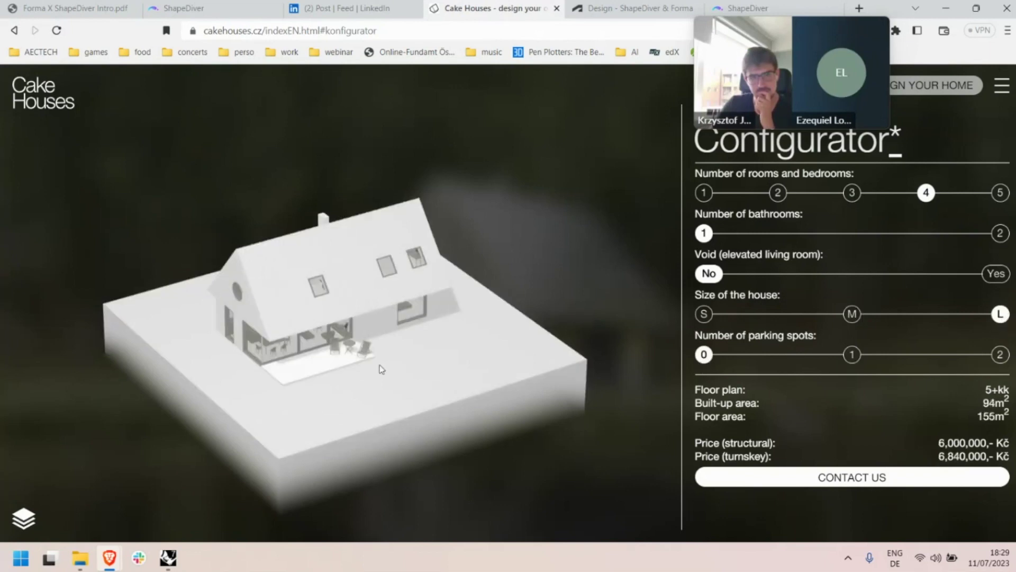
pyautogui.moveTo(422, 373); pyautogui.dragTo(349, 352)
# View the configured house's second floor plan and its house section, looking at the section from an angle.
pyautogui.moveTo(28, 523)
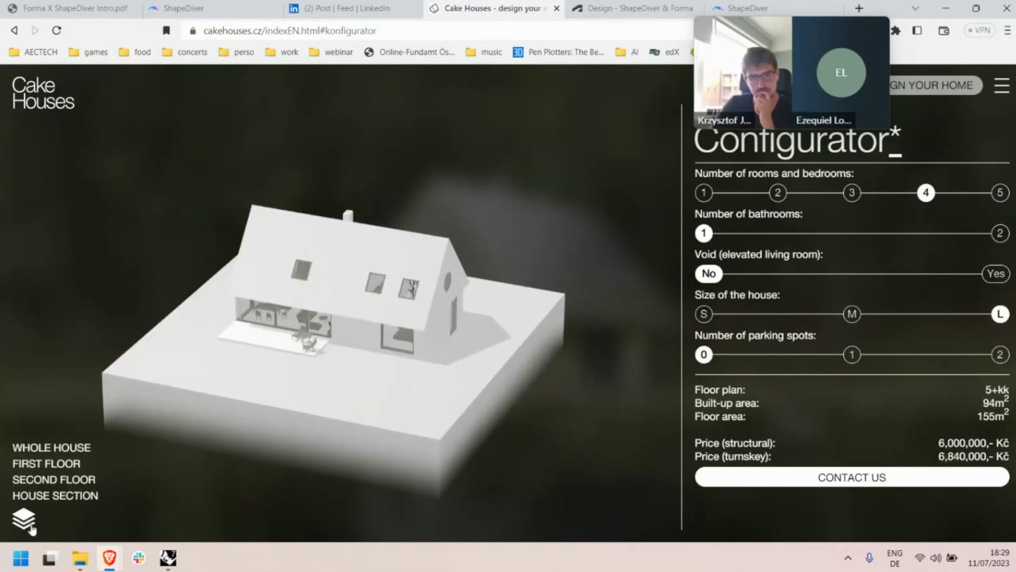
pyautogui.click(52, 482)
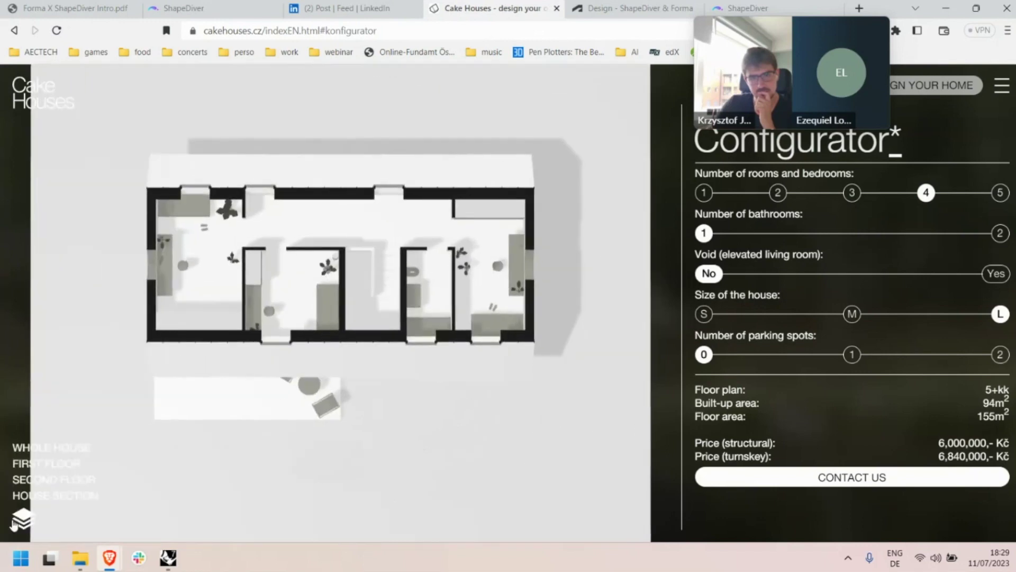
pyautogui.click(56, 499)
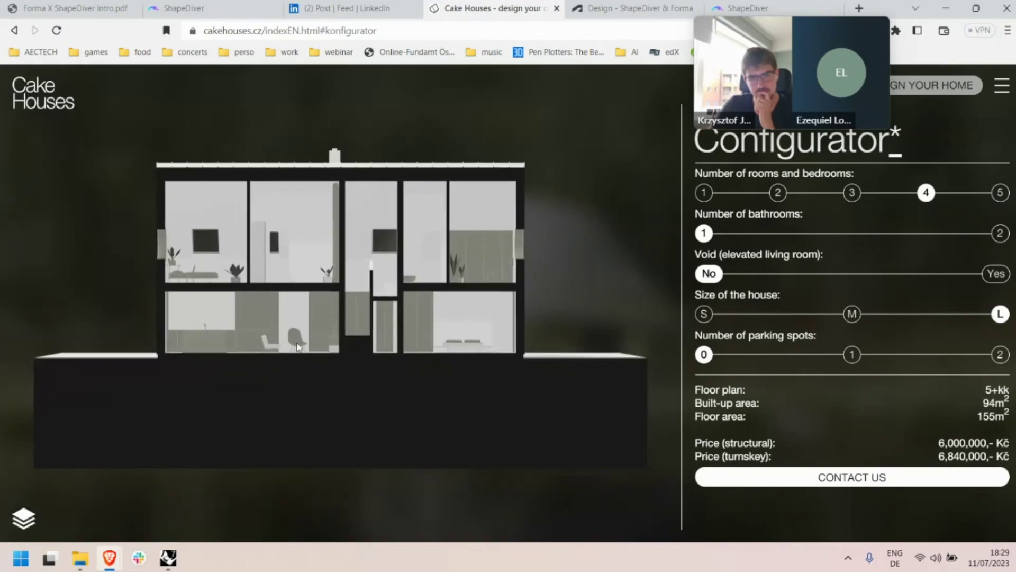
pyautogui.moveTo(298, 347); pyautogui.dragTo(463, 349)
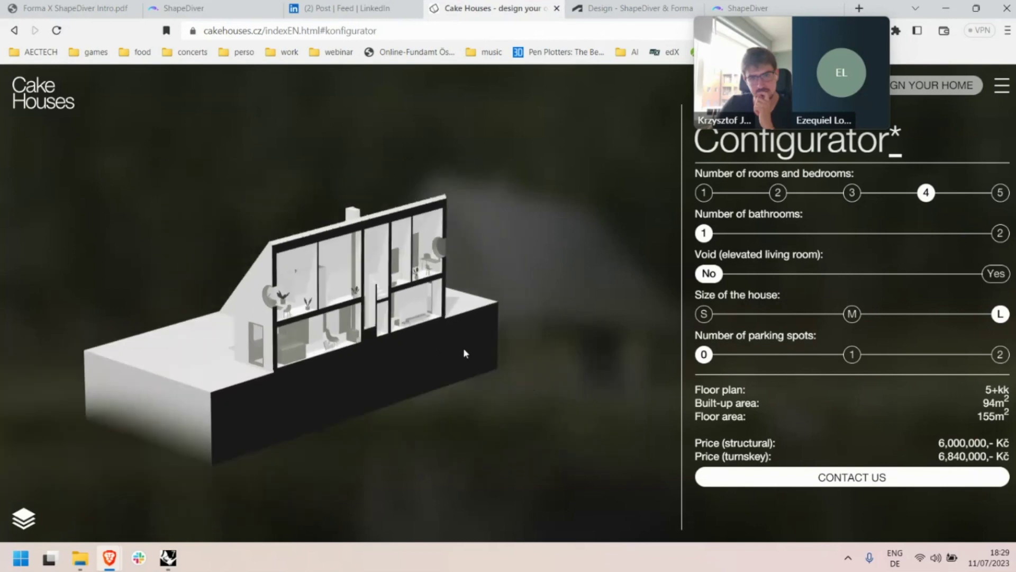
# Return to the intro PDF for the Use Case 4 slide, then show the 230710_BuildingTopologies model on ShapeDiver.
pyautogui.click(53, 7)
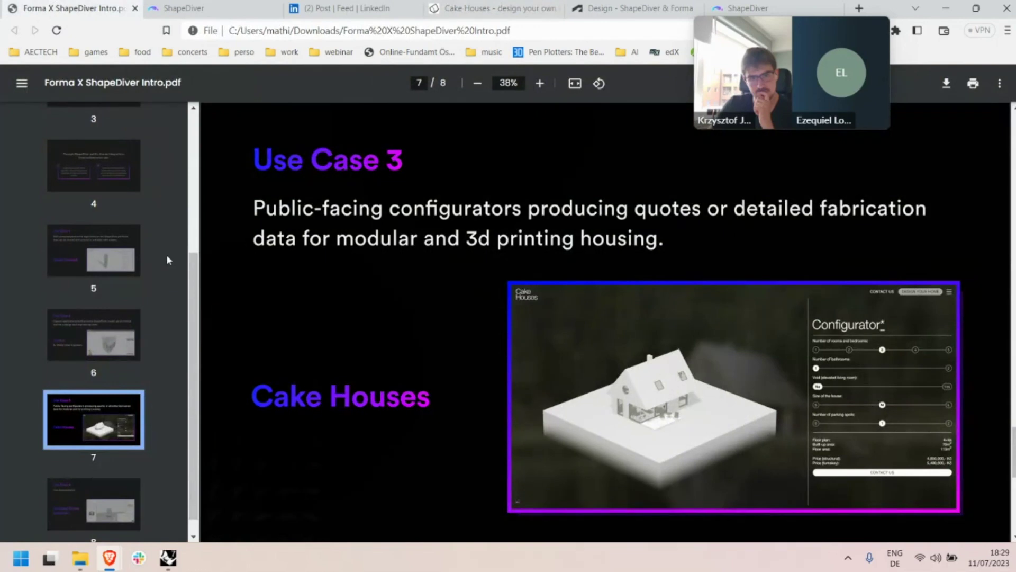
pyautogui.scroll(-1, 143, 270)
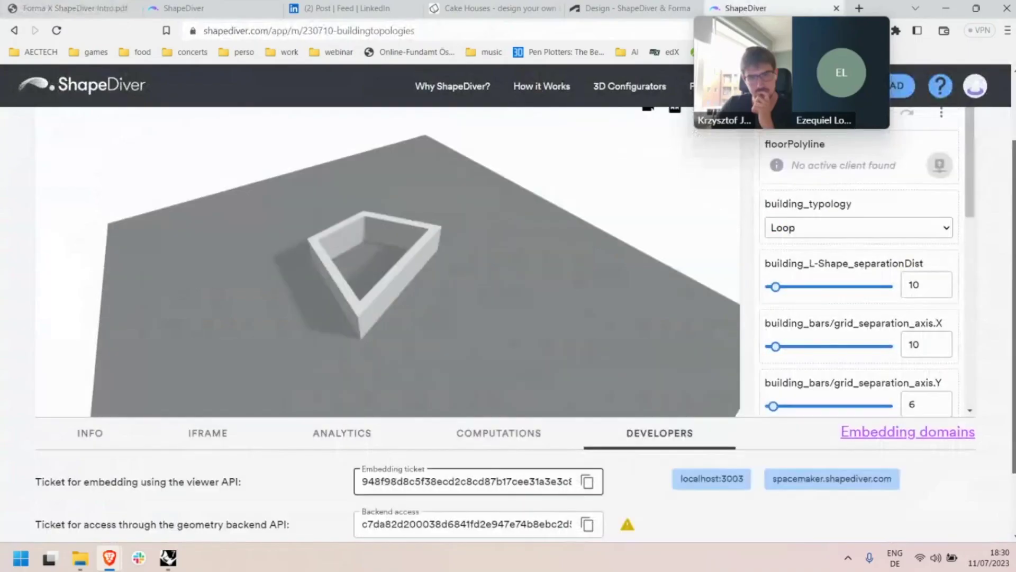
pyautogui.scroll(2, 852, 320)
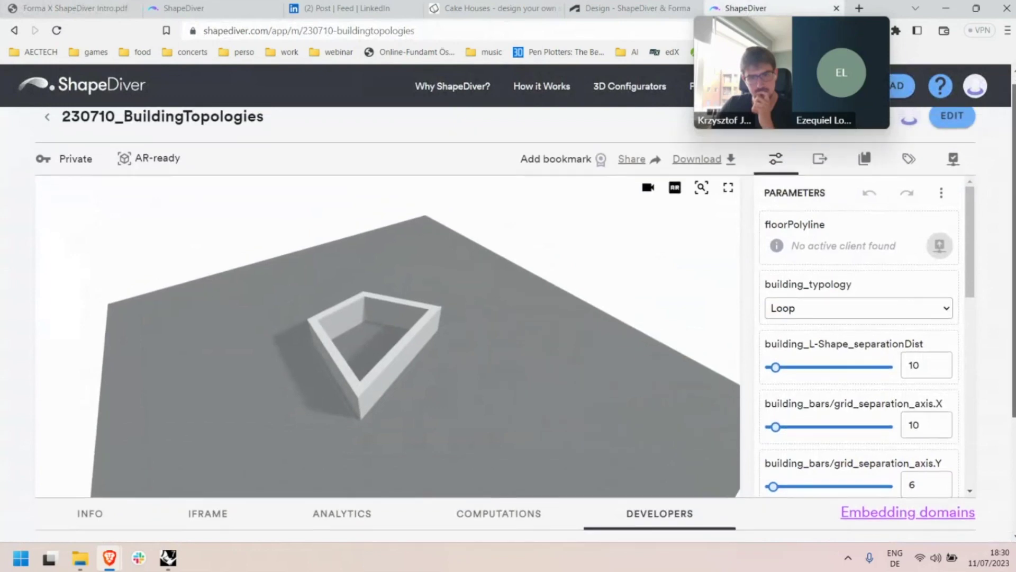
# Switch to Rhino and Grasshopper and look over the plot outline and the 230704_BuildingTopologies definition with its input parameters.
pyautogui.moveTo(169, 557)
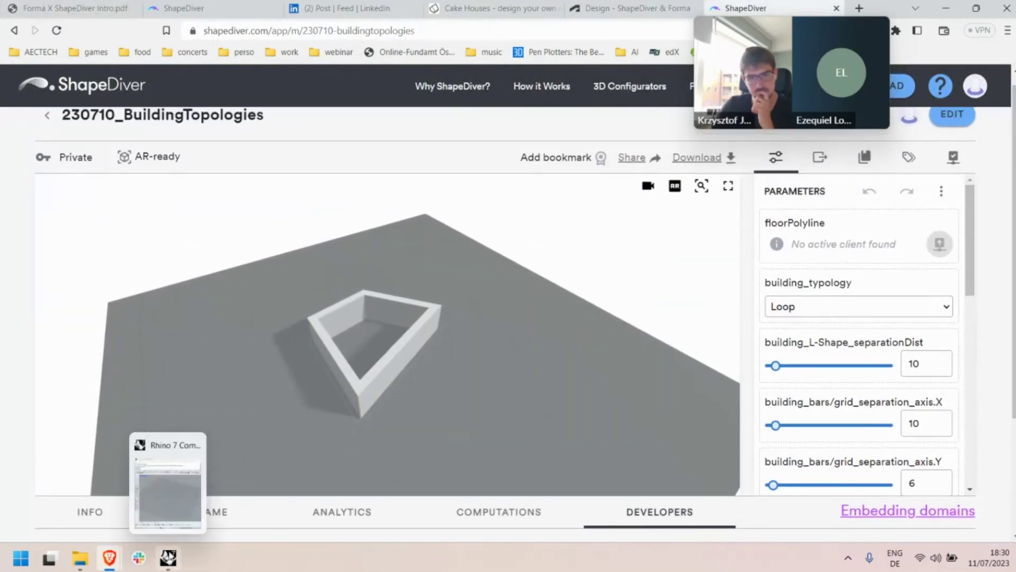
pyautogui.click(176, 565)
pyautogui.moveTo(795, 30); pyautogui.dragTo(433, 54)
pyautogui.moveTo(310, 252); pyautogui.dragTo(289, 339, button='right')
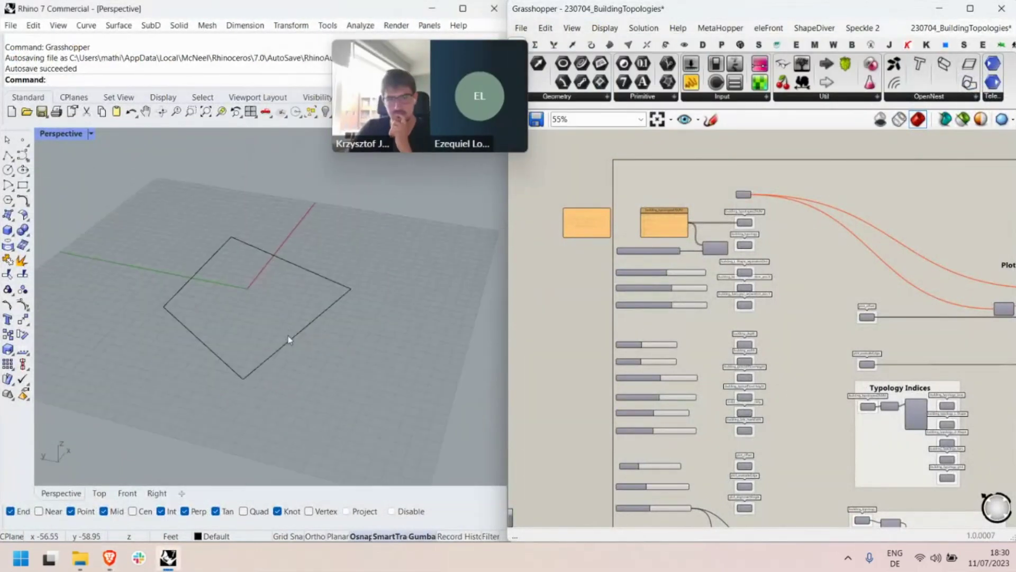
pyautogui.scroll(-6, 743, 258)
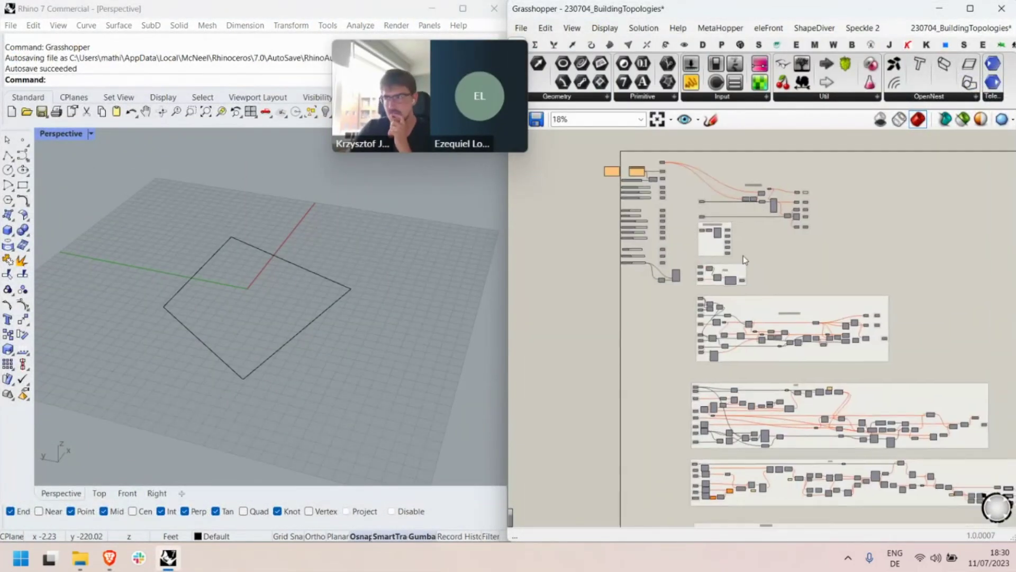
pyautogui.scroll(-2, 772, 297)
pyautogui.scroll(1, 612, 205)
pyautogui.scroll(4, 688, 238)
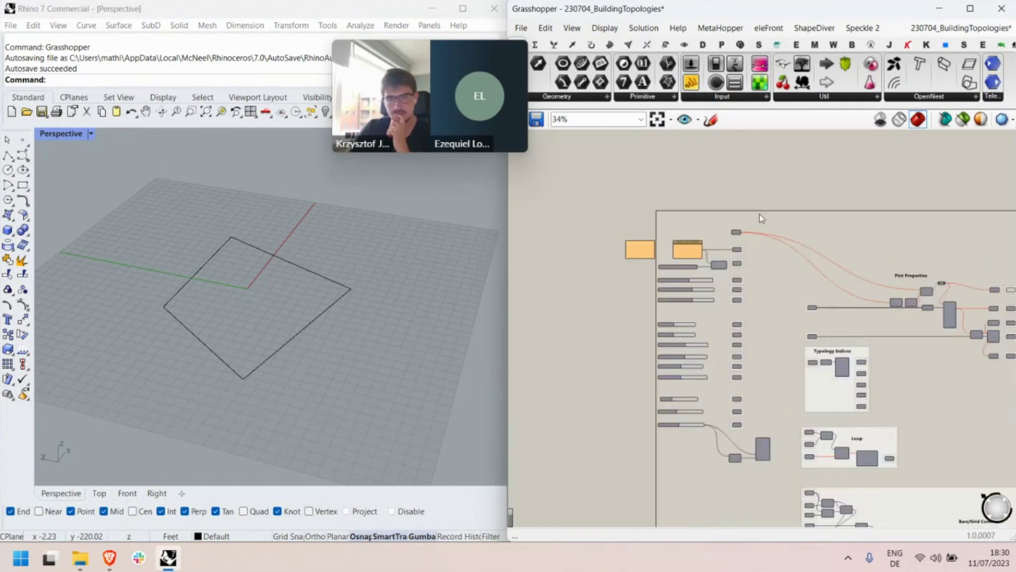
pyautogui.scroll(4, 718, 310)
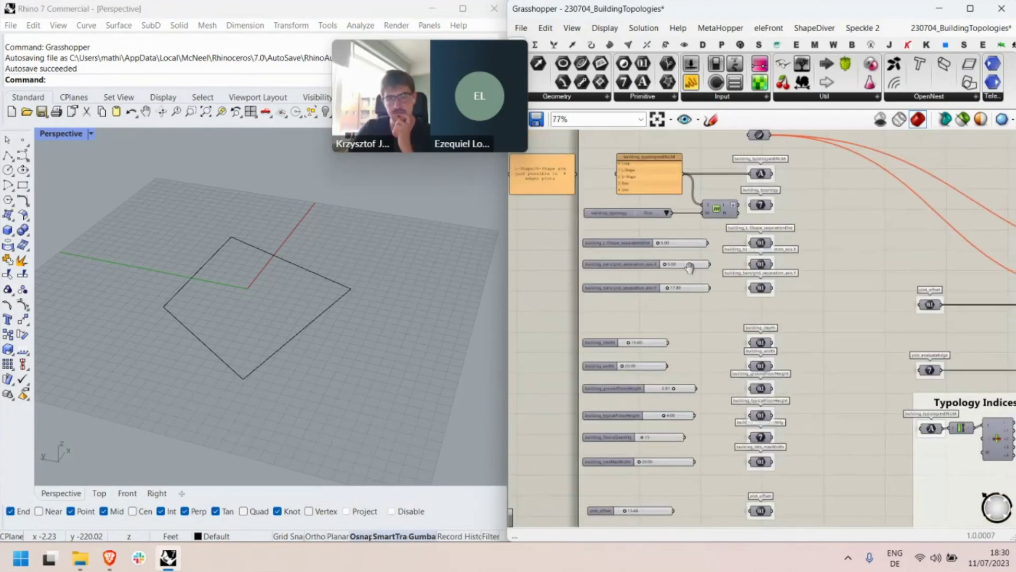
# Reference the four-sided plot outline in Rhino as the single curve of the SD_floorPolyline parameter.
pyautogui.moveTo(689, 267); pyautogui.dragTo(685, 340, button='right')
pyautogui.click(754, 208)
pyautogui.rightClick(751, 206)
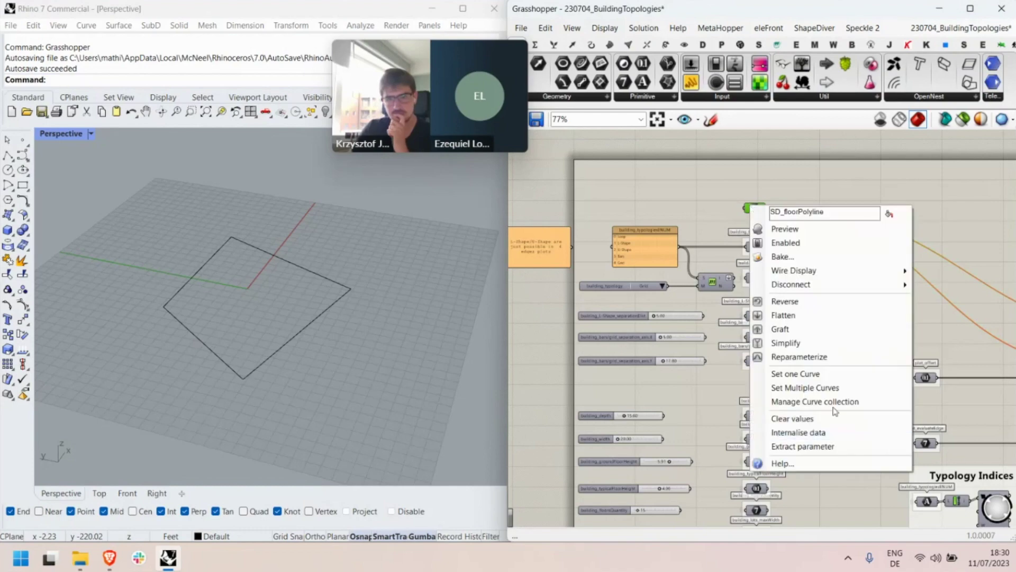
pyautogui.click(810, 374)
pyautogui.click(265, 359)
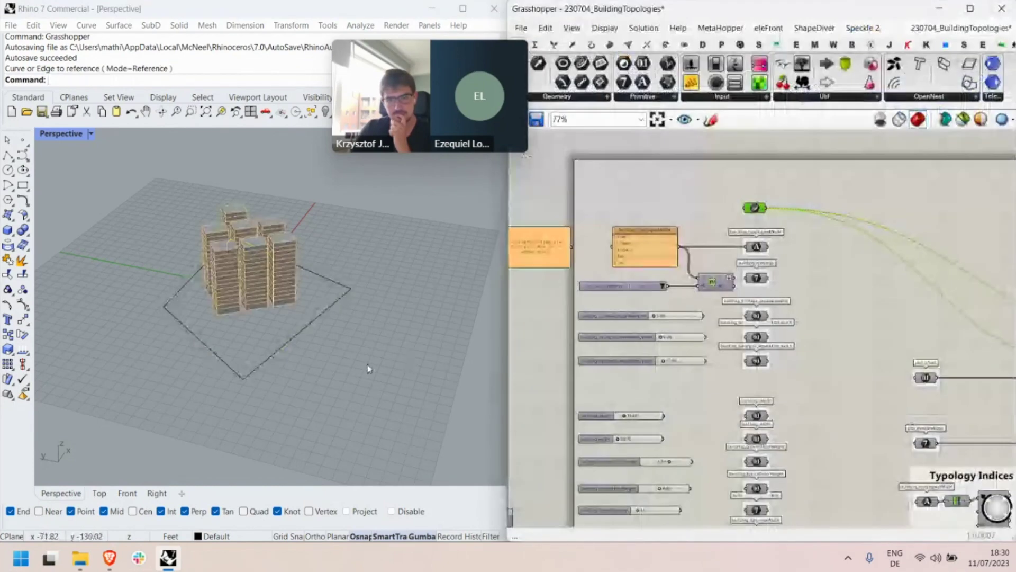
# Set building_typology to Loop, change it to Bars, and view the resulting buildings on the plot from another angle.
pyautogui.moveTo(713, 290); pyautogui.dragTo(716, 252, button='right')
pyautogui.click(665, 248)
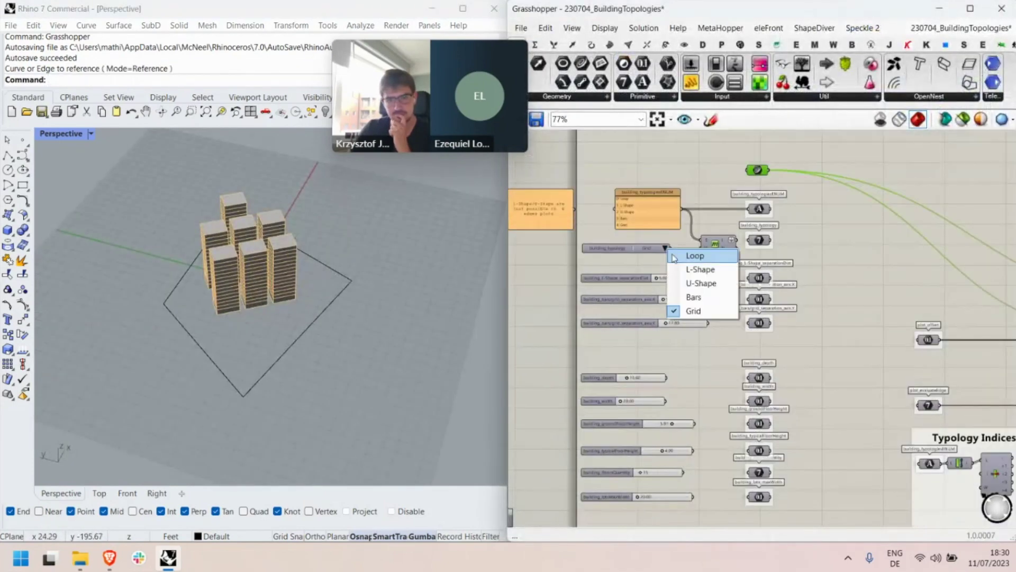
pyautogui.click(691, 255)
pyautogui.click(665, 247)
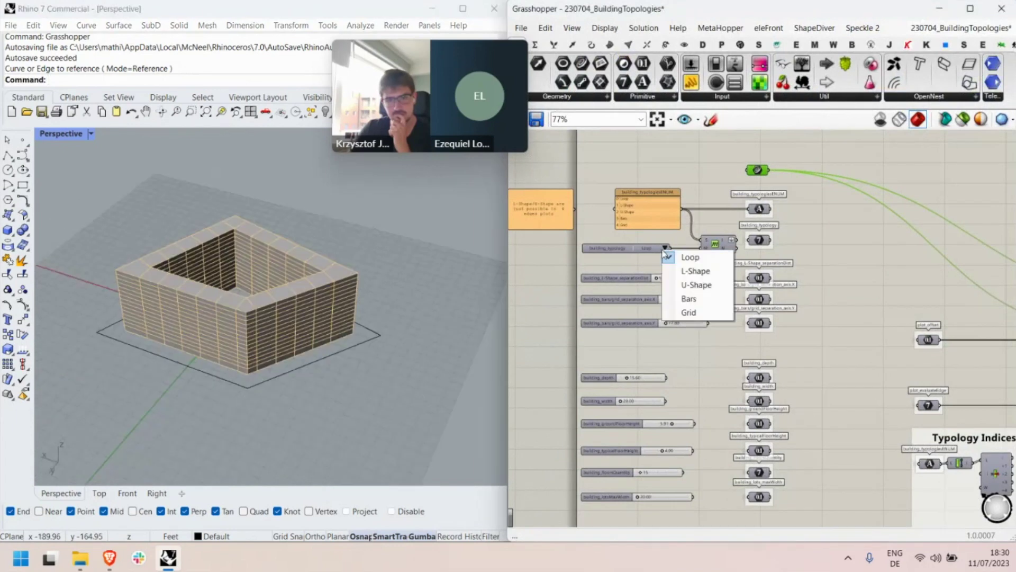
pyautogui.click(689, 299)
pyautogui.moveTo(259, 318); pyautogui.dragTo(159, 316, button='right')
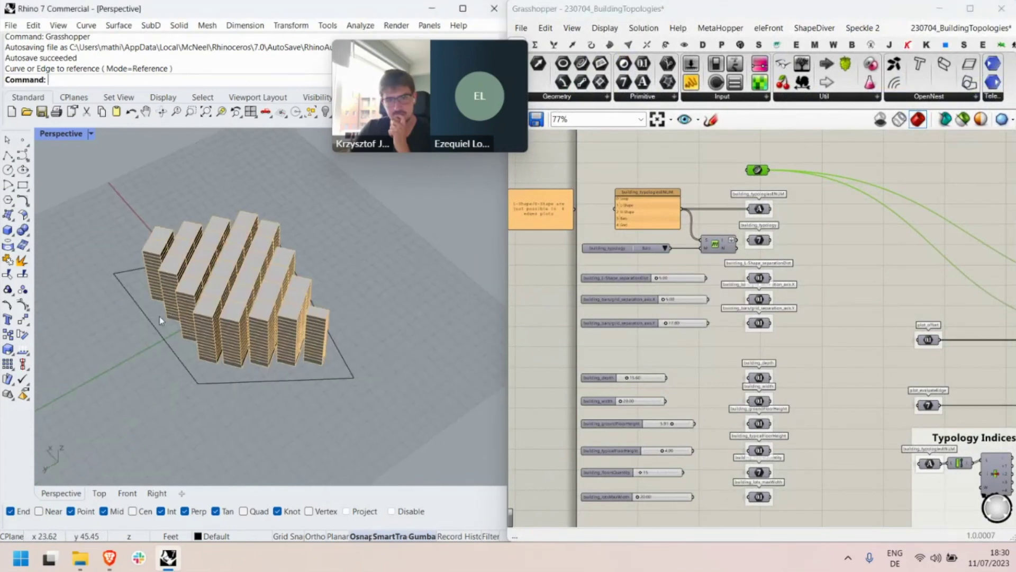
# Set building_bars/grid_separation_axis.X to 14.41 and building_L-Shape_separationDist to 30.21.
pyautogui.moveTo(668, 362); pyautogui.dragTo(690, 282, button='right')
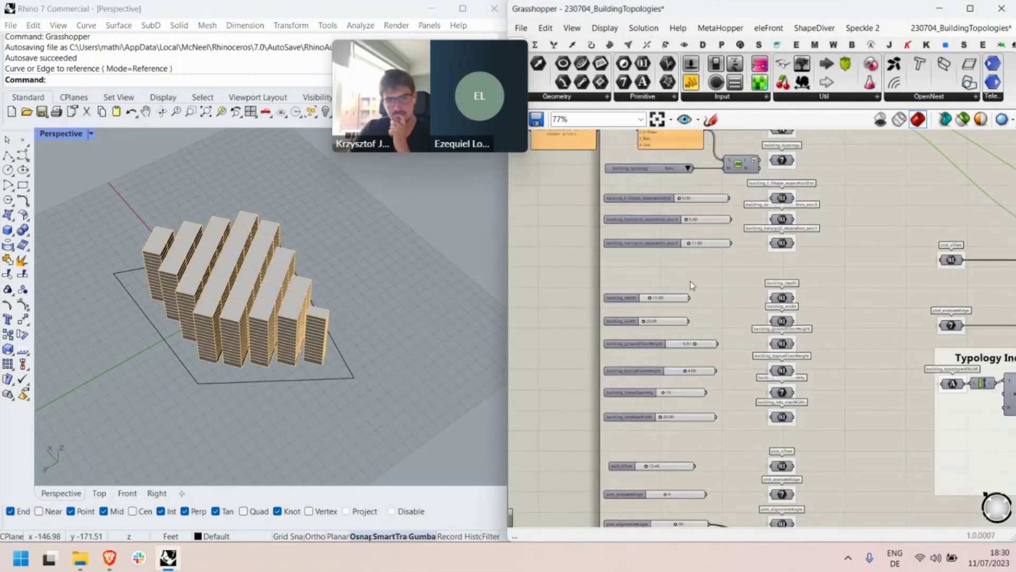
pyautogui.moveTo(681, 366); pyautogui.dragTo(662, 456, button='right')
pyautogui.scroll(2, 674, 309)
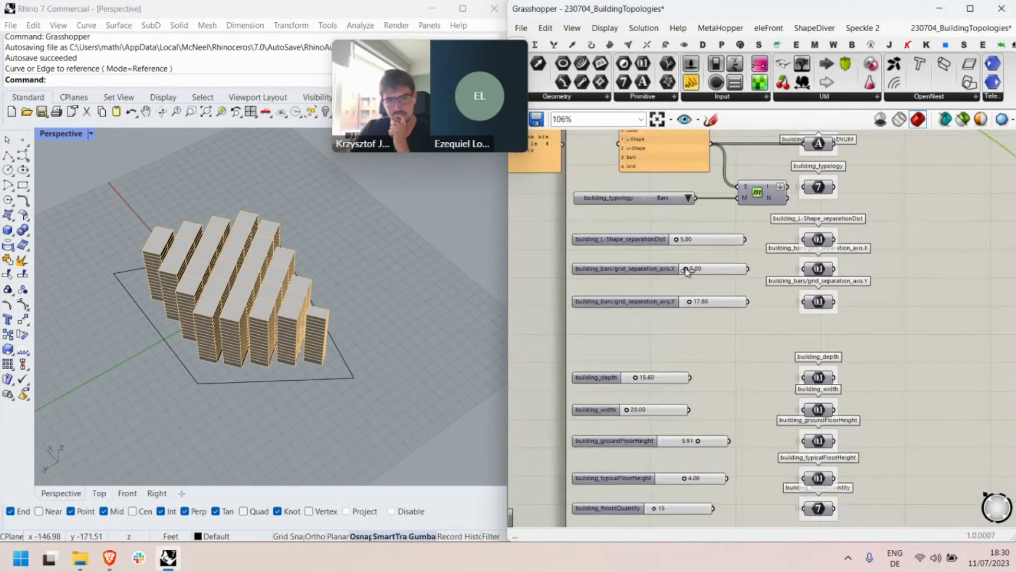
pyautogui.moveTo(688, 269); pyautogui.dragTo(683, 243)
pyautogui.click(682, 242)
pyautogui.moveTo(684, 297); pyautogui.dragTo(687, 211, button='right')
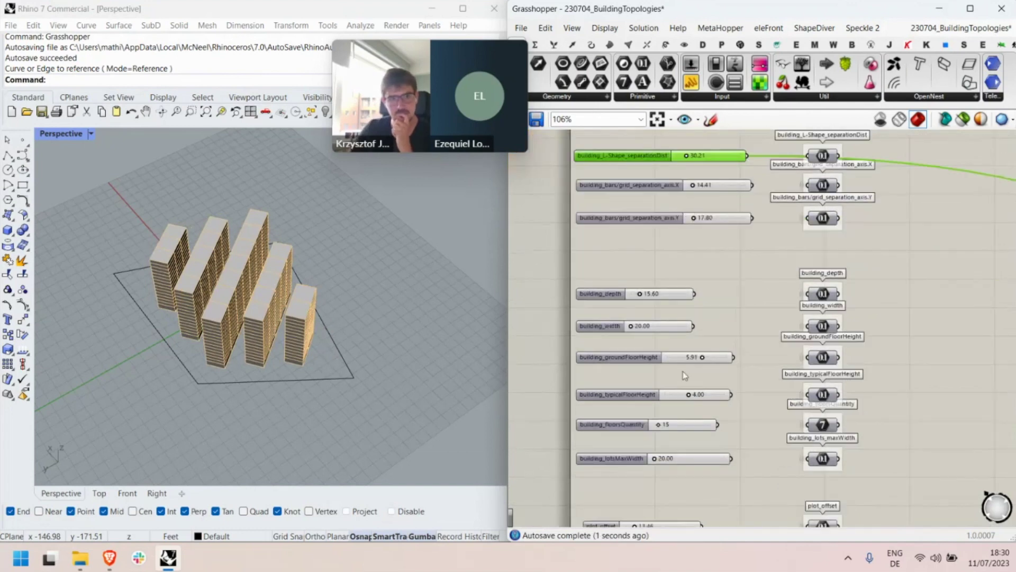
# Adjust the plot_alignmentAngle value to rotate the bar buildings on the plot.
pyautogui.moveTo(684, 374); pyautogui.dragTo(686, 180, button='right')
pyautogui.rightClick(697, 388)
pyautogui.click(676, 401)
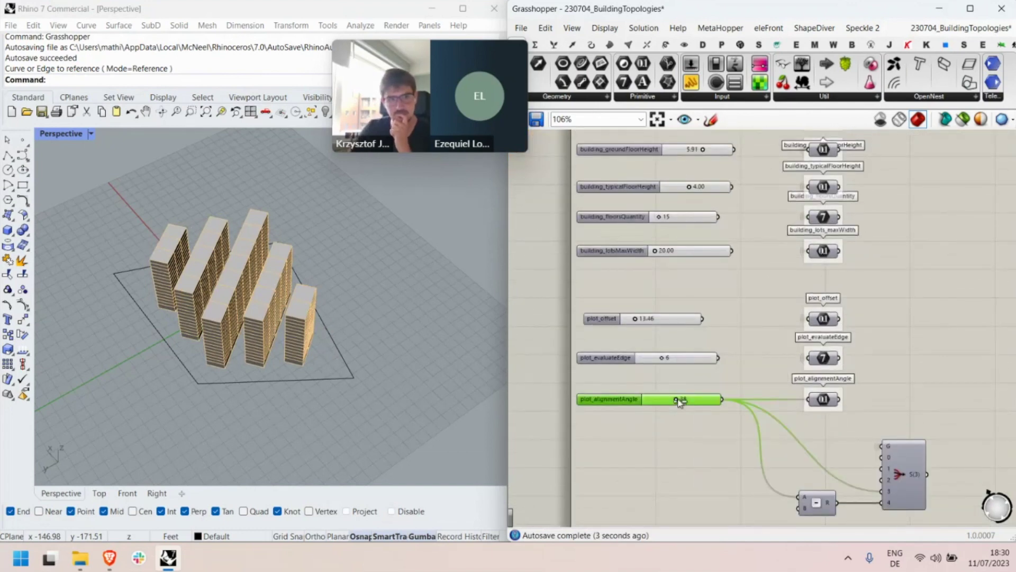
pyautogui.moveTo(679, 402)
pyautogui.mouseDown()
pyautogui.moveTo(656, 402)
pyautogui.moveTo(691, 405)
pyautogui.moveTo(666, 406)
pyautogui.mouseUp()
pyautogui.moveTo(691, 407); pyautogui.dragTo(680, 408)
# Look over the definition's component groups, from the typology indices and Loop group to the final output components.
pyautogui.moveTo(772, 340); pyautogui.dragTo(728, 292, button='right')
pyautogui.scroll(-3, 728, 293)
pyautogui.scroll(-3, 781, 312)
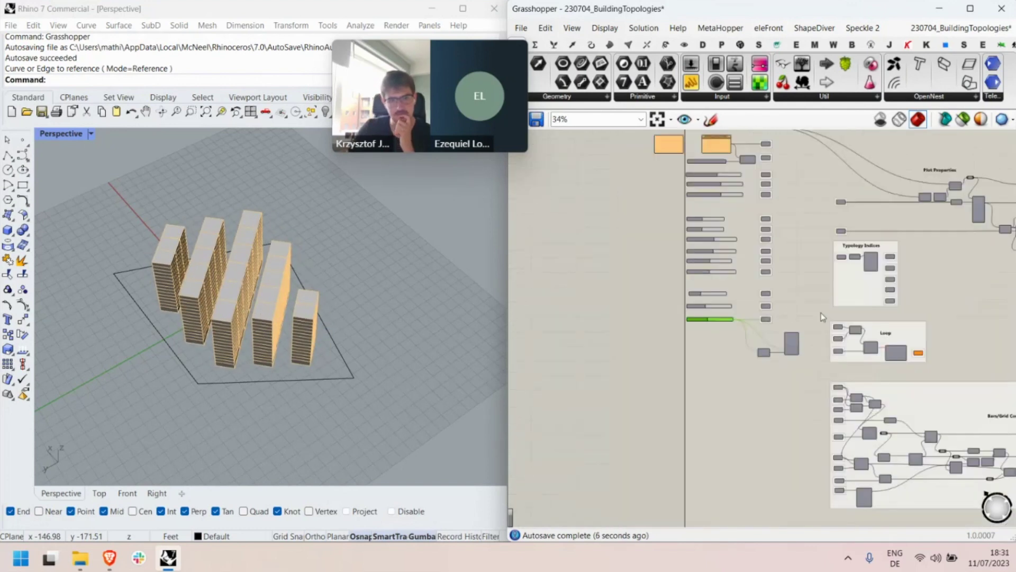
pyautogui.moveTo(820, 316); pyautogui.dragTo(805, 331, button='right')
pyautogui.moveTo(962, 337); pyautogui.dragTo(763, 271, button='right')
pyautogui.moveTo(864, 385); pyautogui.dragTo(763, 276, button='right')
pyautogui.moveTo(971, 424); pyautogui.dragTo(793, 292, button='right')
pyautogui.moveTo(973, 308); pyautogui.dragTo(841, 209, button='right')
pyautogui.moveTo(794, 388); pyautogui.dragTo(717, 301, button='right')
pyautogui.moveTo(943, 309); pyautogui.dragTo(804, 285, button='right')
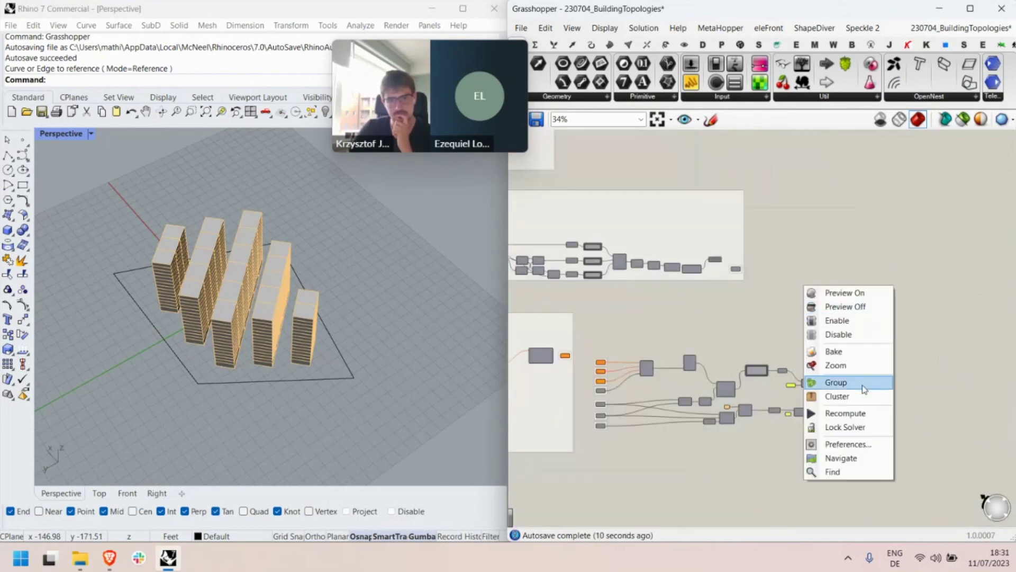
# Inspect the Geometry input of the final glTF display component, then return to the definition's input parameters.
pyautogui.click(936, 403)
pyautogui.click(887, 395)
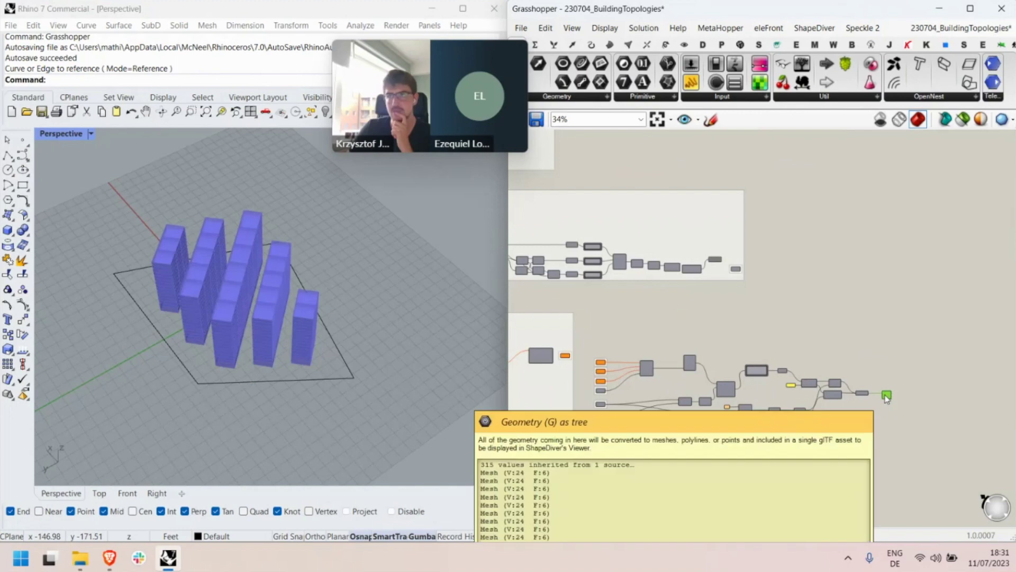
pyautogui.scroll(-4, 864, 307)
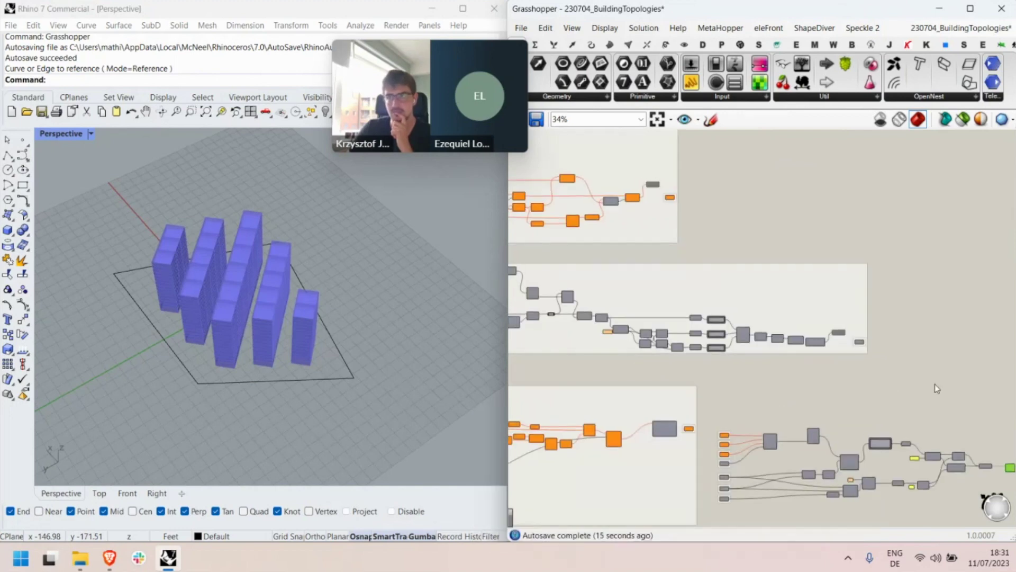
pyautogui.scroll(3, 756, 362)
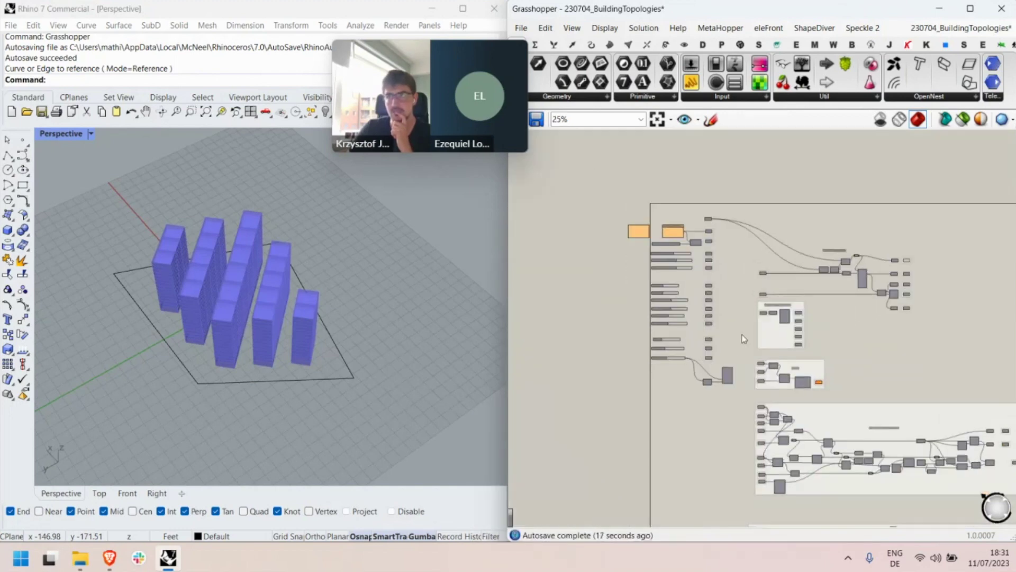
pyautogui.scroll(1, 674, 318)
pyautogui.moveTo(674, 275); pyautogui.dragTo(679, 281, button='right')
# Switch to ShapeDiver in the Brave browser and show the page for uploading a Grasshopper definition.
pyautogui.click(107, 564)
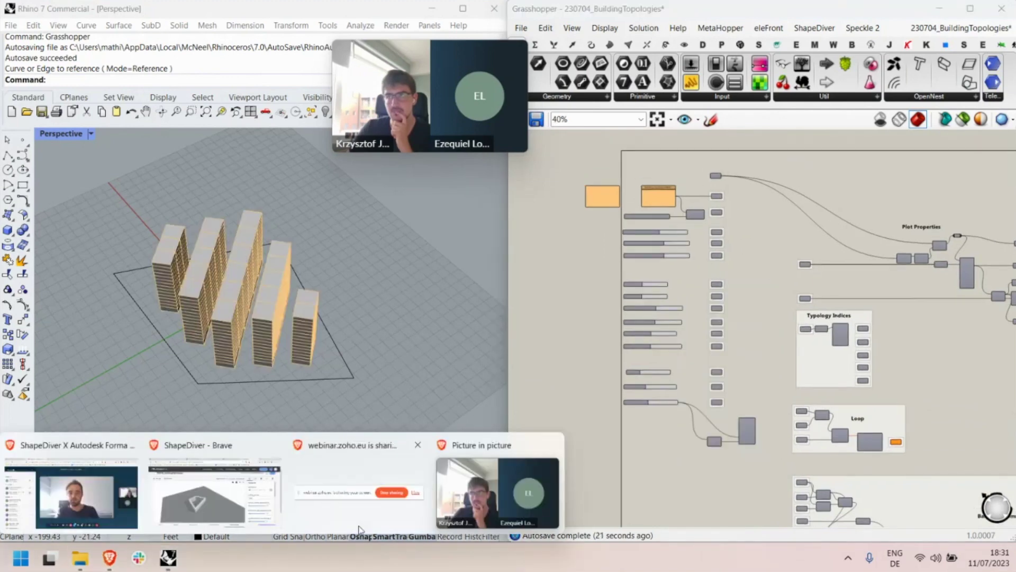
pyautogui.click(251, 494)
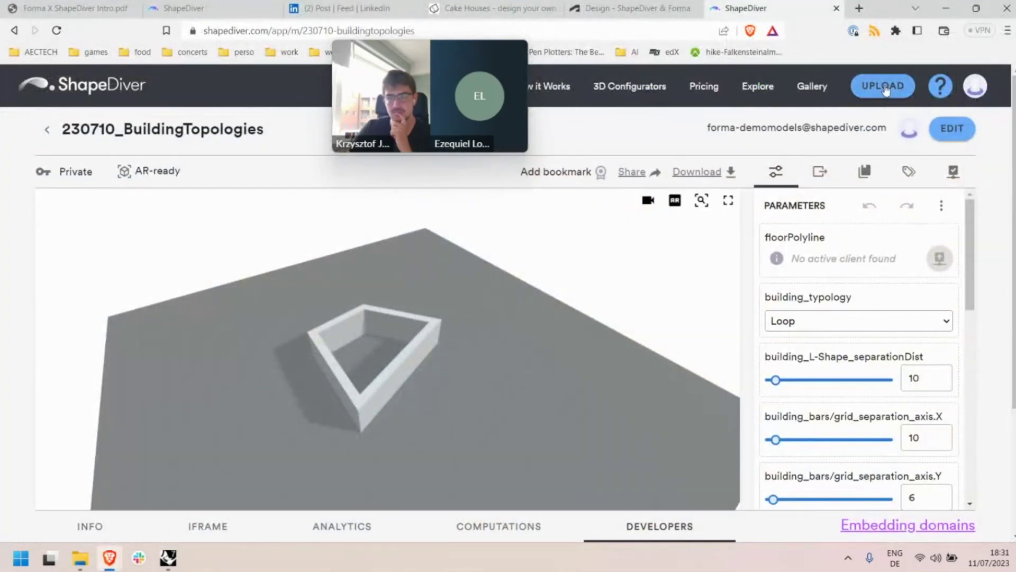
pyautogui.click(885, 90)
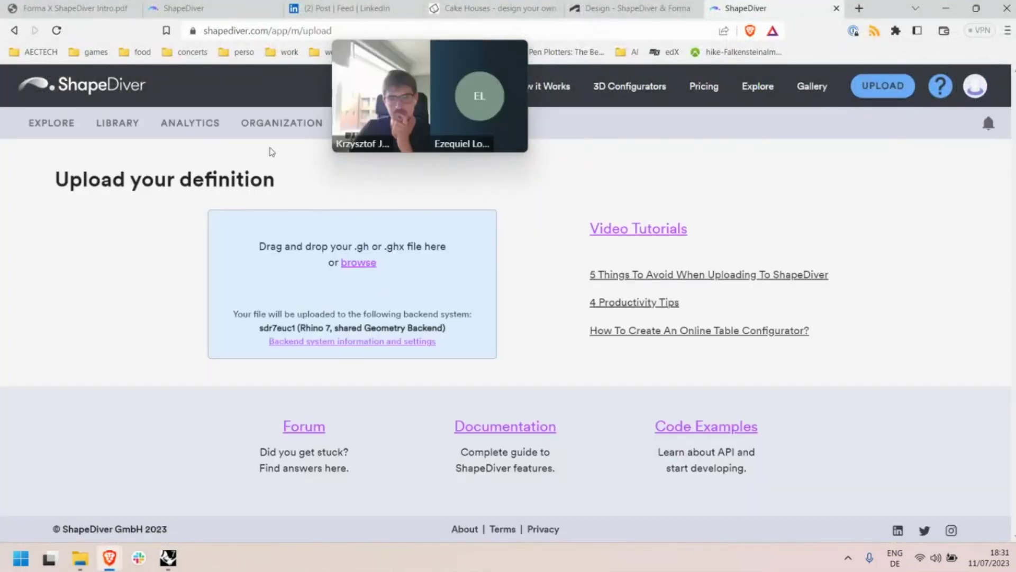
# Open the 230710_BuildingTopologies model from the ShapeDiver library and look over its parameters.
pyautogui.click(128, 127)
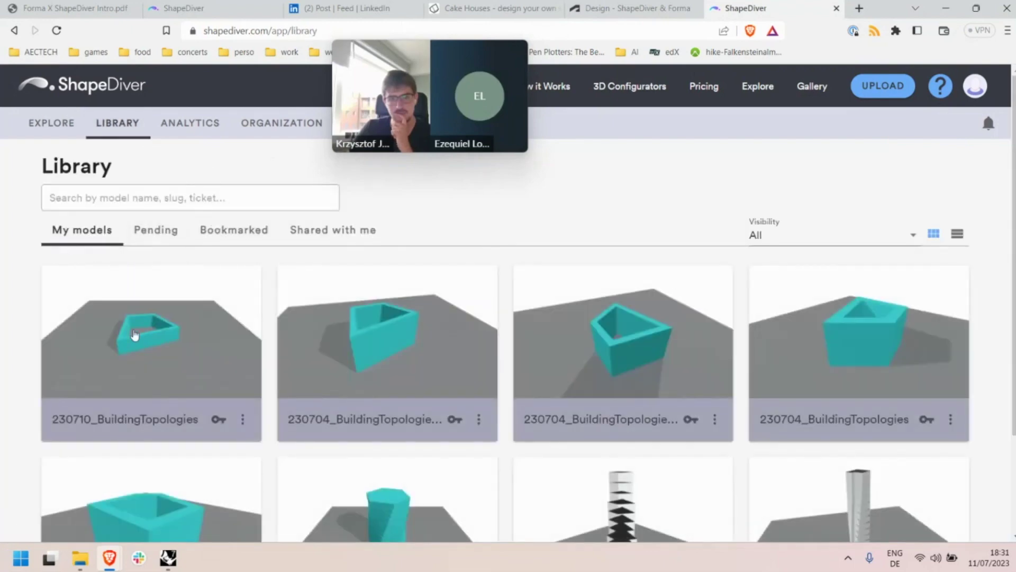
pyautogui.click(135, 336)
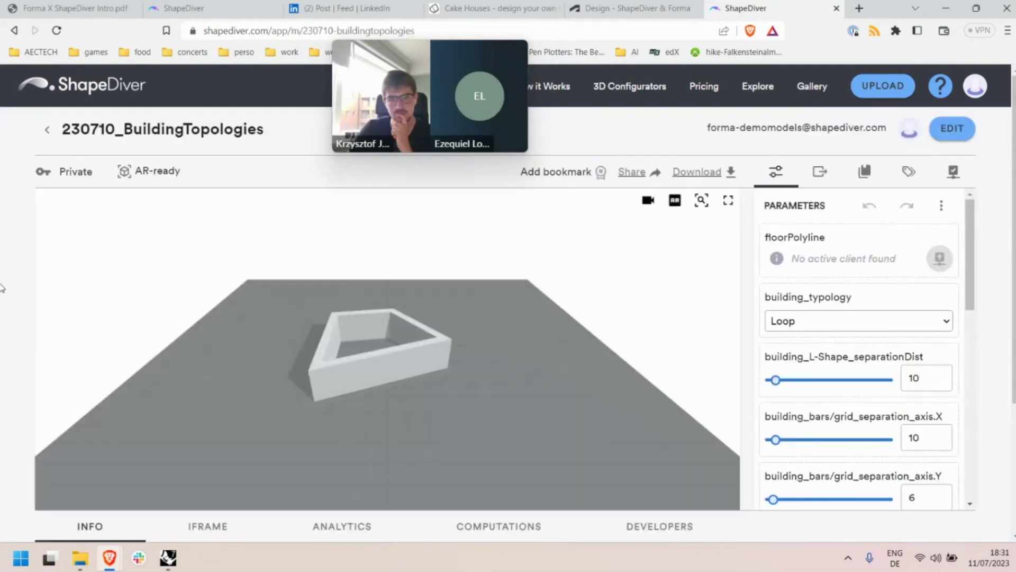
pyautogui.moveTo(1014, 318)
pyautogui.mouseDown()
pyautogui.moveTo(1014, 364)
pyautogui.moveTo(1014, 320)
pyautogui.mouseUp()
pyautogui.moveTo(973, 259); pyautogui.dragTo(964, 318)
pyautogui.scroll(5, 965, 317)
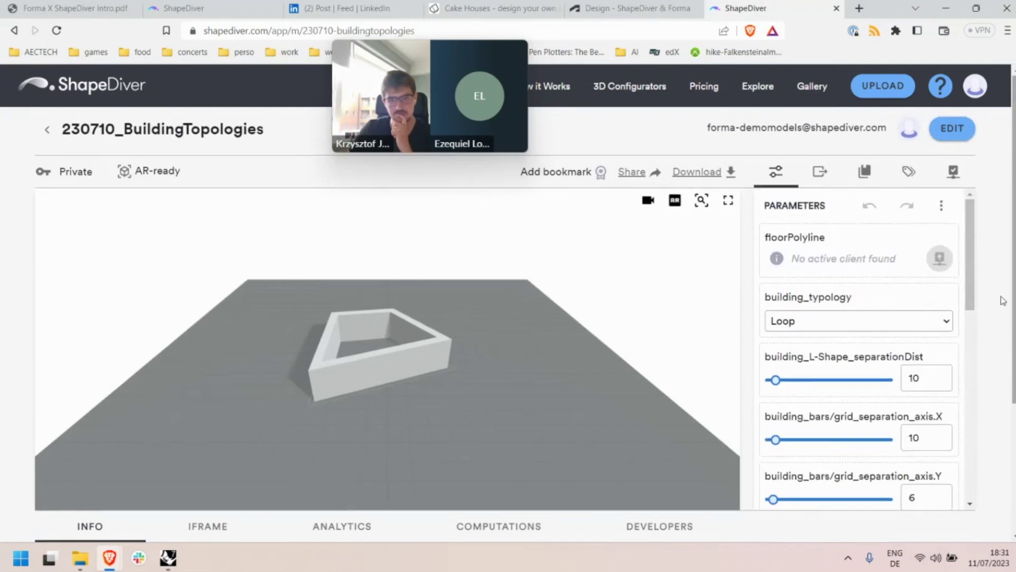
# Set the online model's building_typology to Bars, then set it back to Loop.
pyautogui.click(810, 321)
pyautogui.click(815, 381)
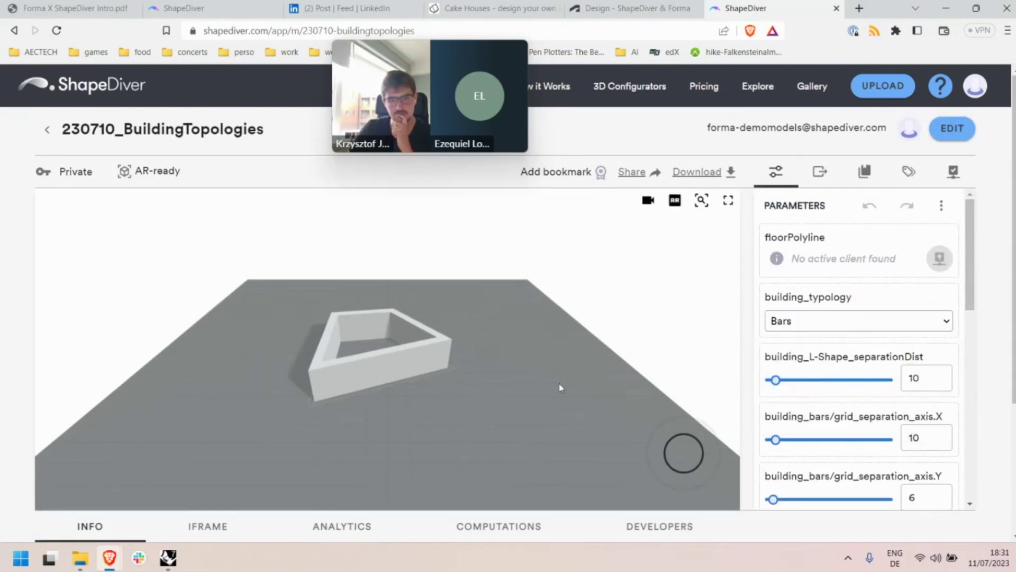
pyautogui.click(847, 324)
pyautogui.click(783, 339)
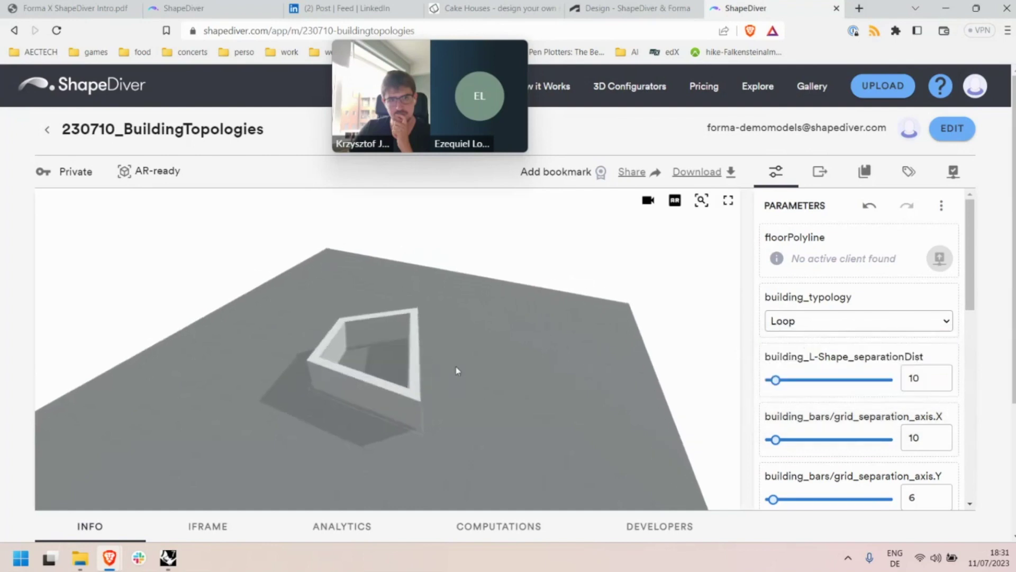
# Show the model's desktop clients and check which active clients are available.
pyautogui.click(954, 171)
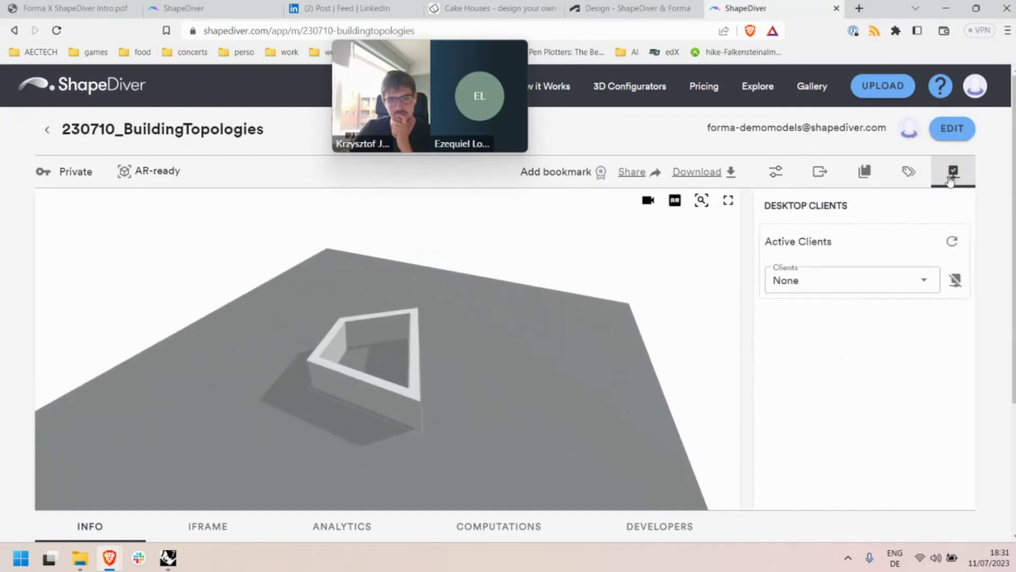
pyautogui.click(873, 285)
pyautogui.click(877, 290)
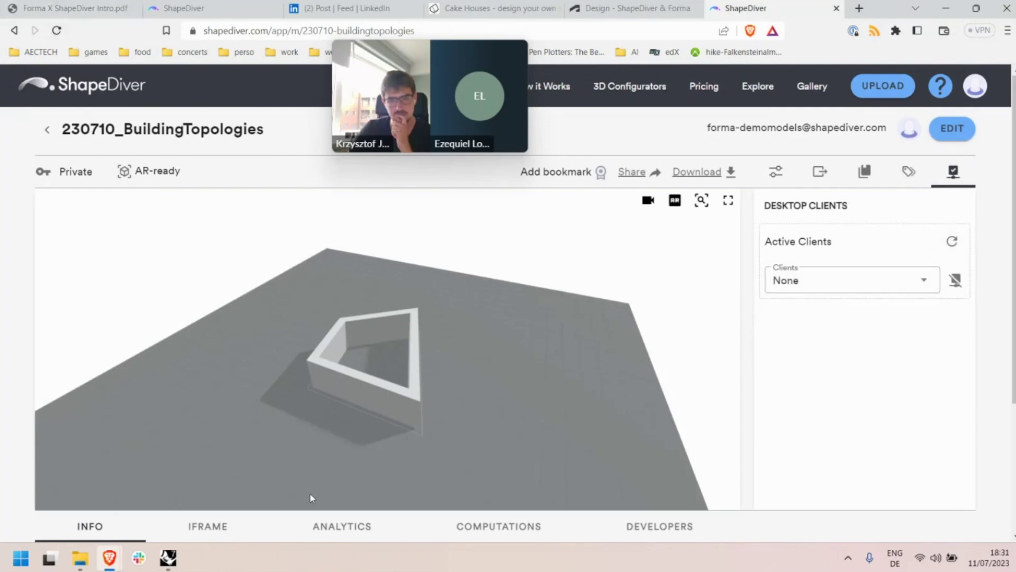
# Switch to Rhino, run the ShapeDiver command, and return to the model page in the browser.
pyautogui.click(168, 557)
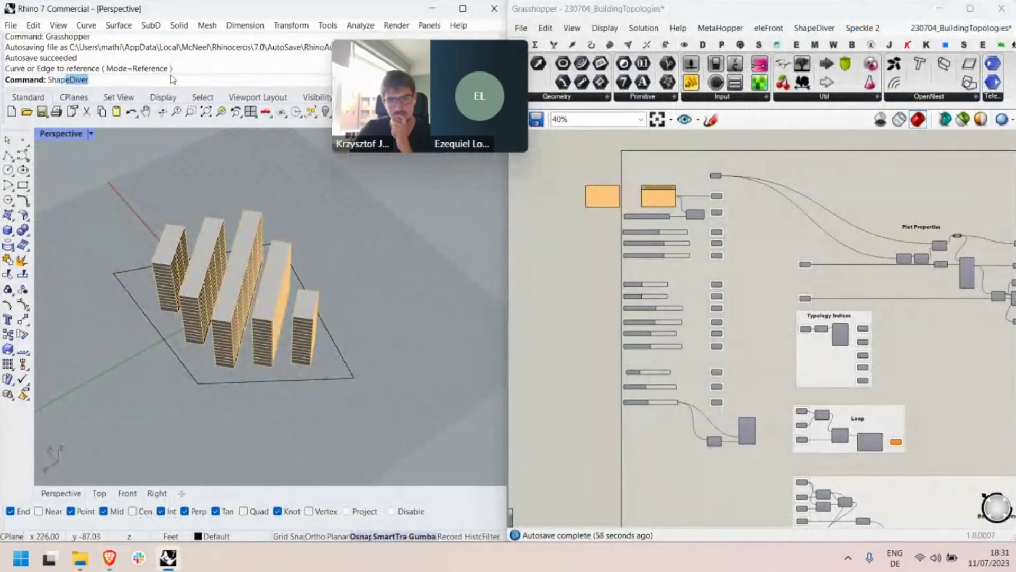
pyautogui.press('Return')
pyautogui.hotkey('alt', 'Tab')
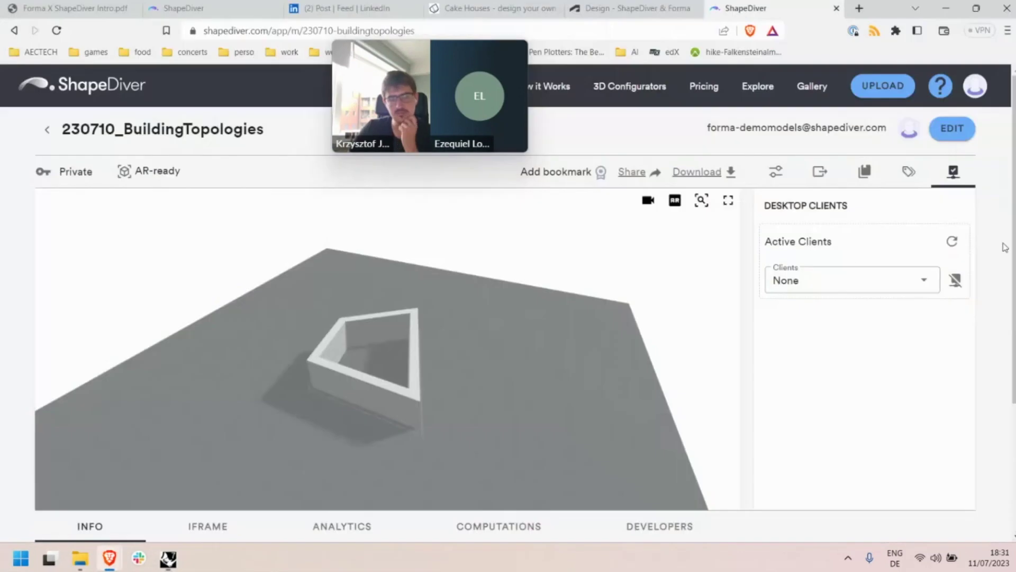
# Refresh the active desktop clients and try to choose a client for the model.
pyautogui.rightClick(824, 300)
pyautogui.click(935, 287)
pyautogui.click(951, 253)
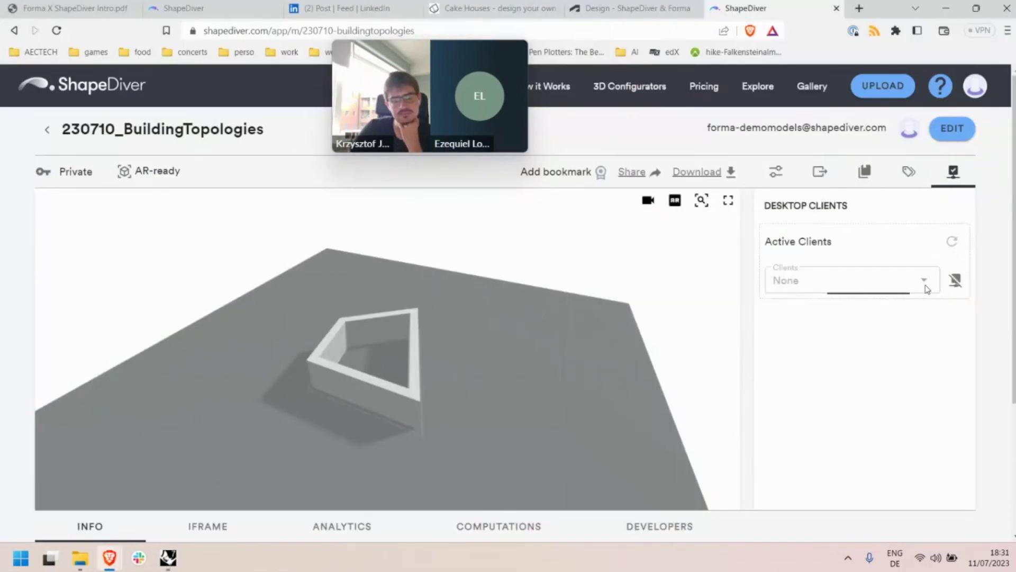
pyautogui.click(924, 288)
pyautogui.click(897, 395)
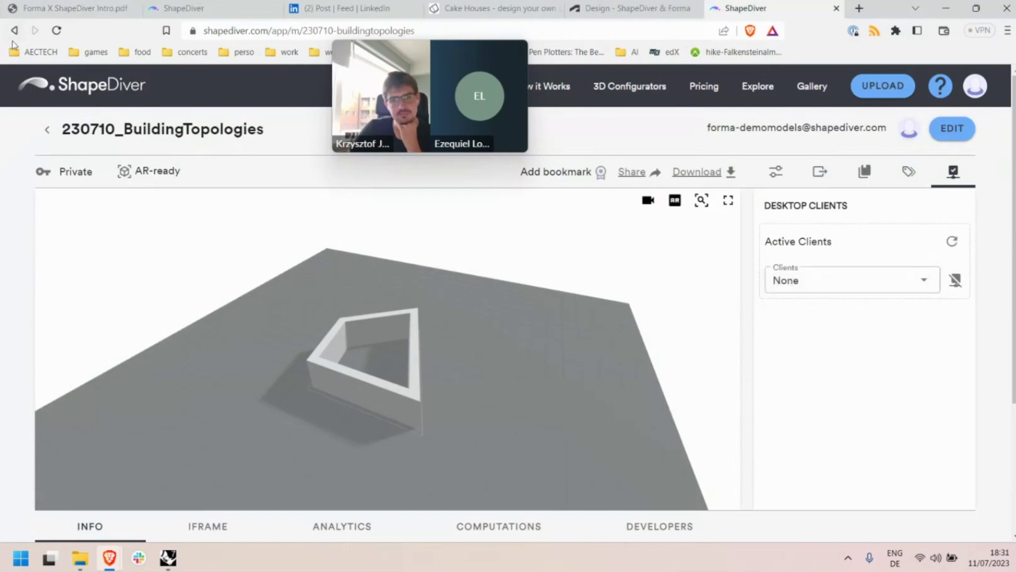
# Reload the model page and select Rhino 7 as the active desktop client.
pyautogui.click(49, 32)
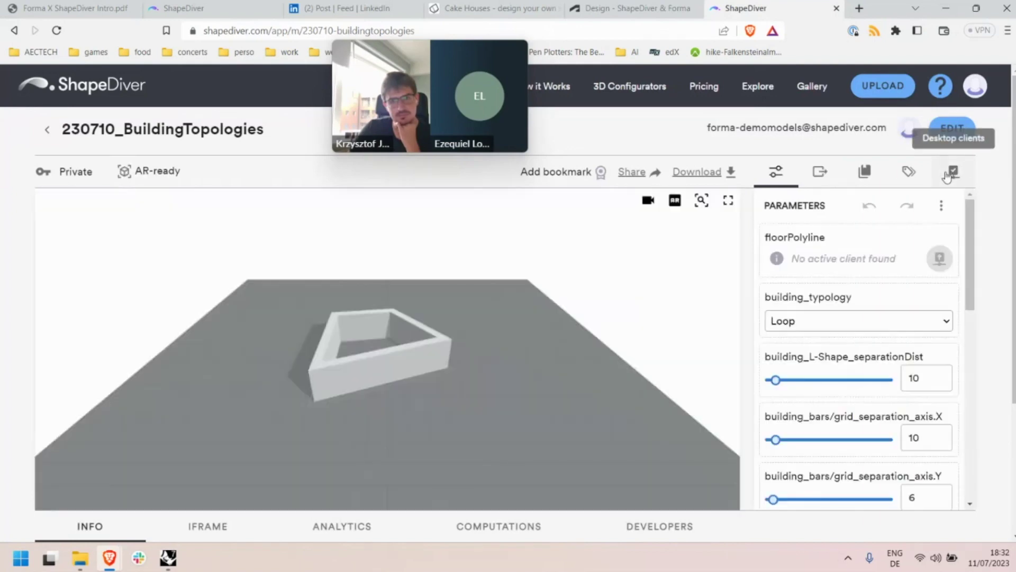
pyautogui.click(959, 173)
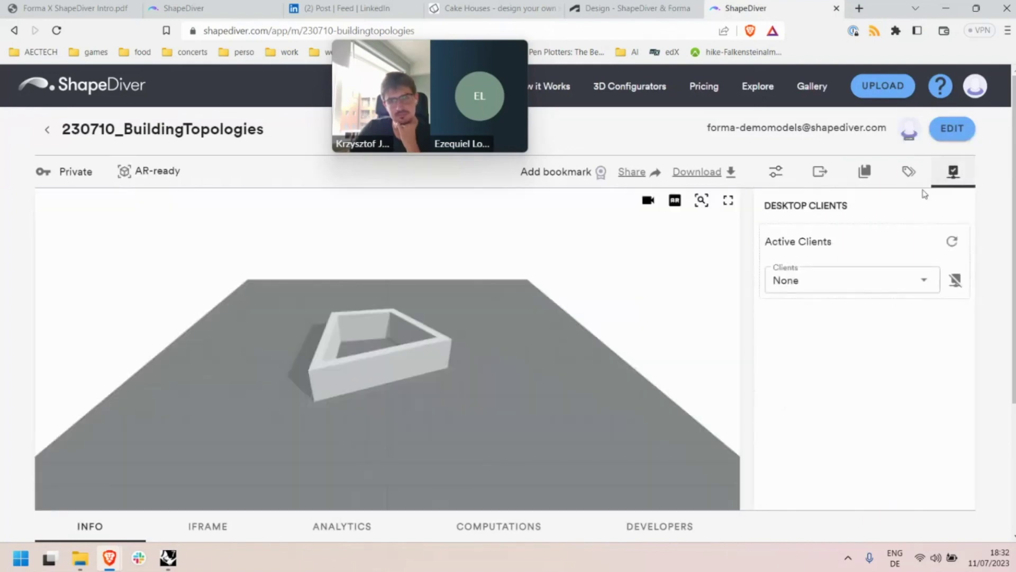
pyautogui.click(907, 285)
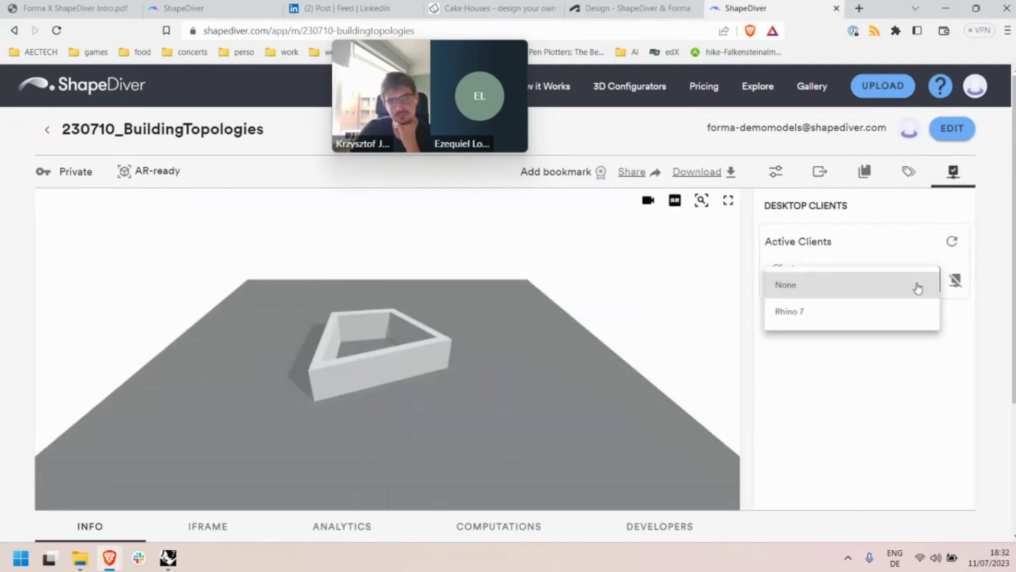
pyautogui.click(799, 316)
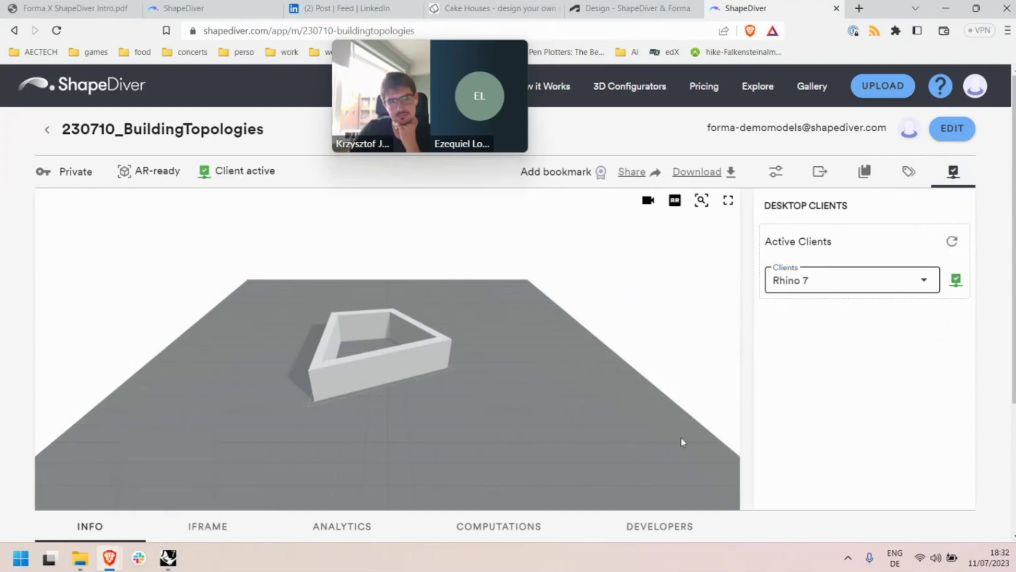
# Show the model's parameters and fit the browser window into the right half of the desktop.
pyautogui.moveTo(170, 564)
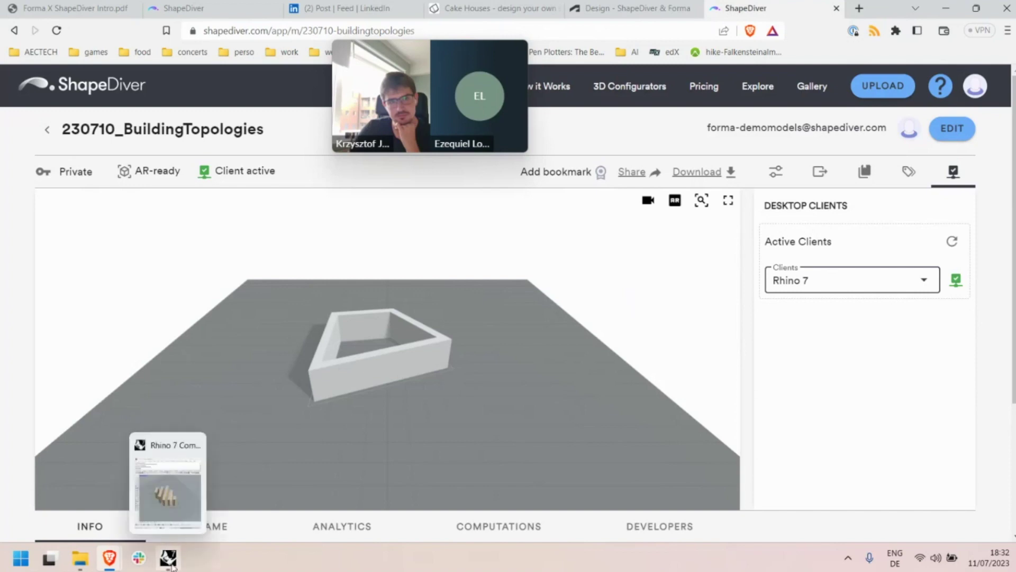
pyautogui.click(775, 170)
pyautogui.press('super+Right')
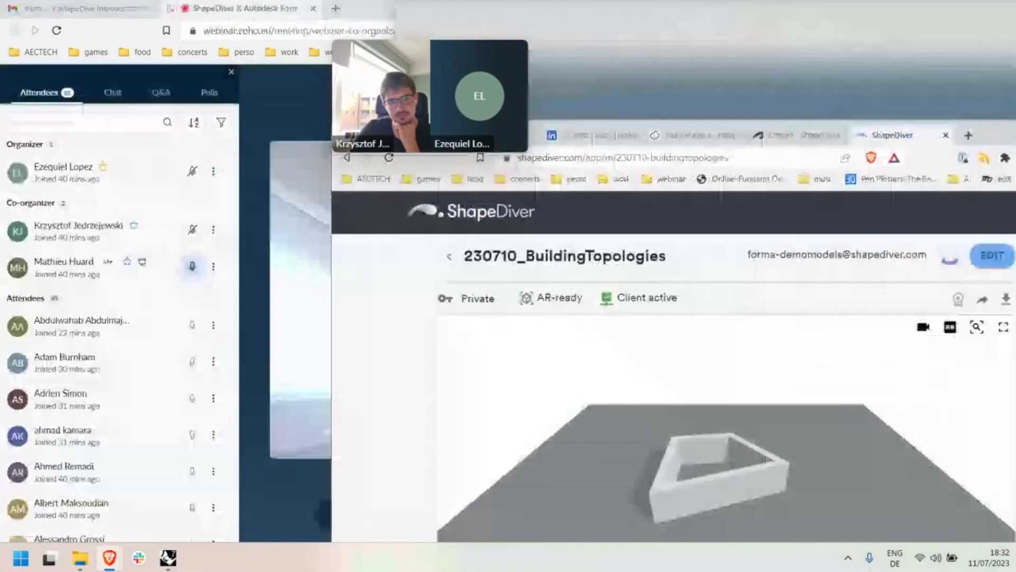
pyautogui.press('Escape')
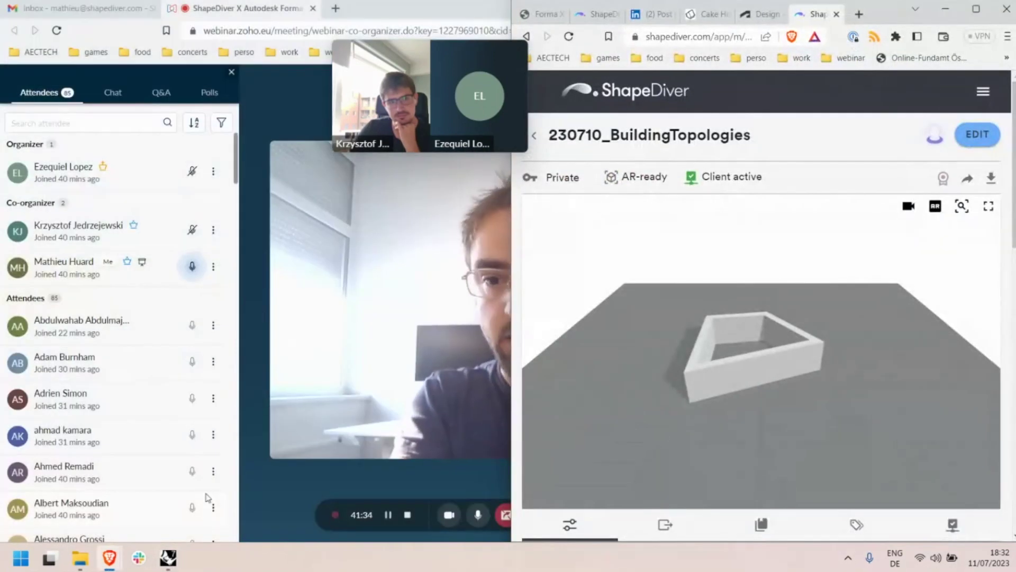
# Switch to Rhino, select the four-sided plot outline curve, and close the Grasshopper window.
pyautogui.click(168, 558)
pyautogui.moveTo(275, 393); pyautogui.dragTo(271, 387, button='right')
pyautogui.click(275, 379)
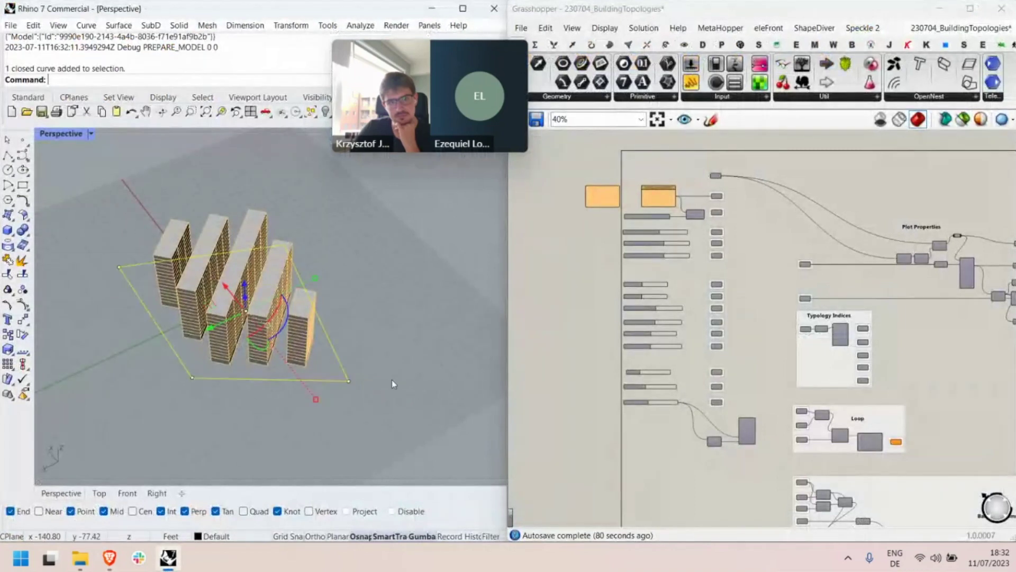
pyautogui.click(999, 8)
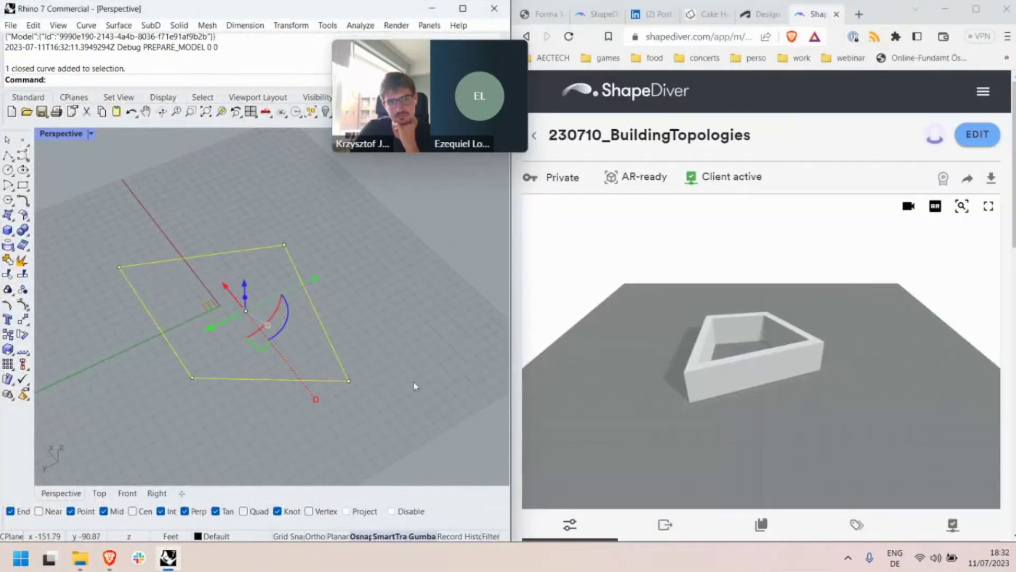
# Move the plot outline's near right corner point inward and its far right corner point outward, and deselect the curve.
pyautogui.click(327, 381)
pyautogui.moveTo(348, 381); pyautogui.dragTo(304, 324)
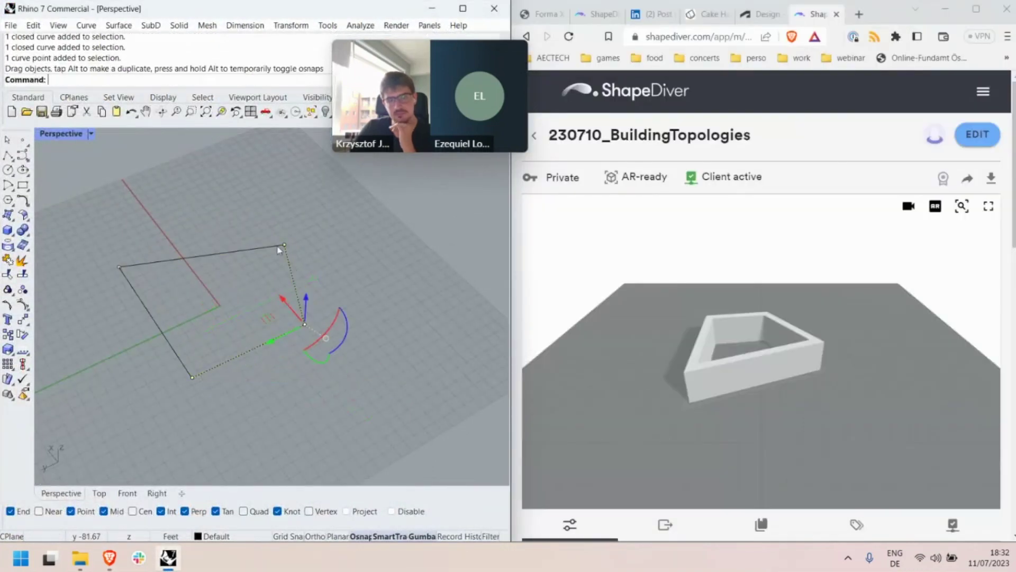
pyautogui.moveTo(285, 245); pyautogui.dragTo(273, 182)
pyautogui.press('Escape')
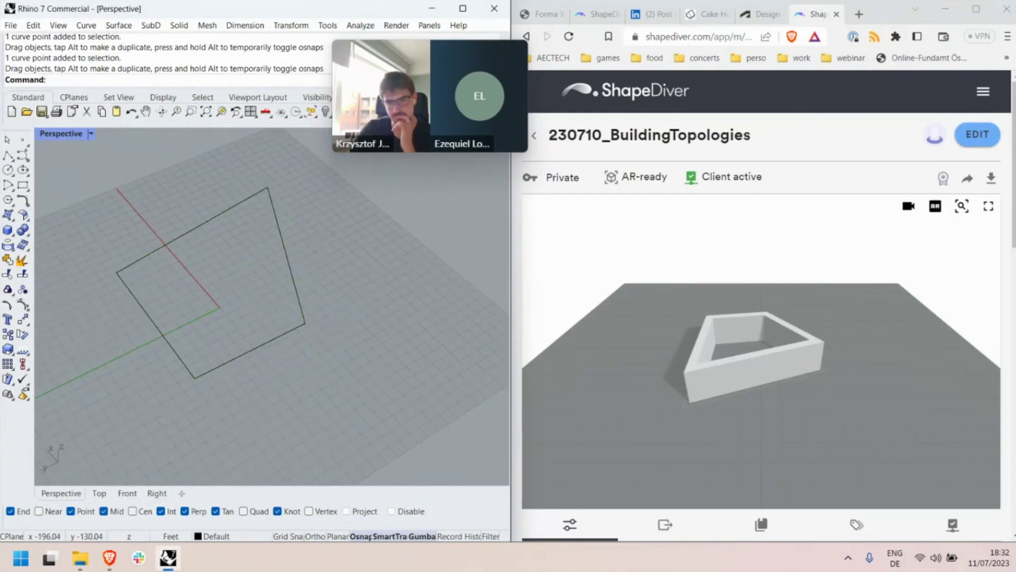
# Shift all four points of the plot outline towards the viewer and pull its near right corner outward.
pyautogui.click(194, 377)
pyautogui.click(195, 378)
pyautogui.moveTo(195, 379); pyautogui.dragTo(186, 424)
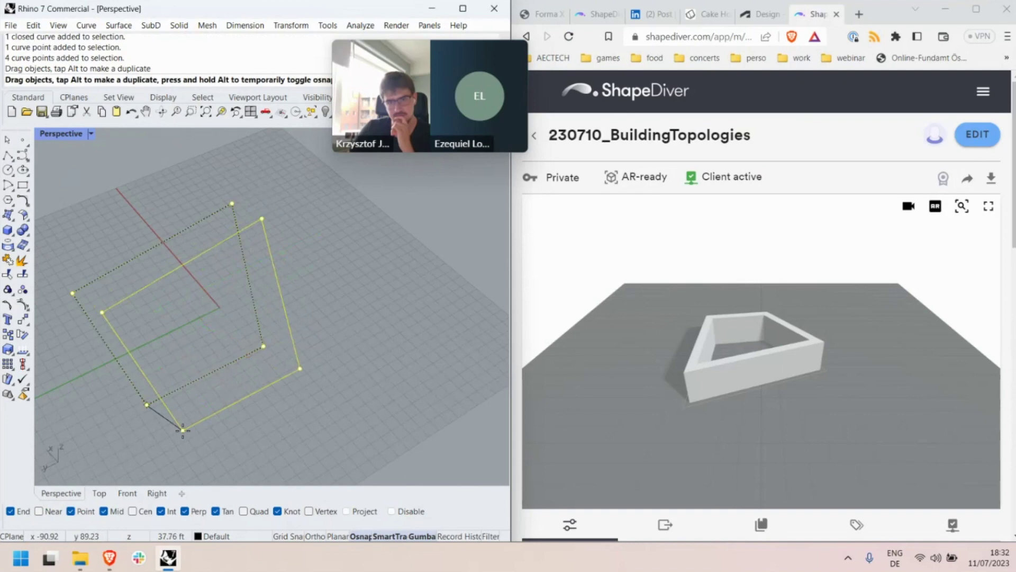
pyautogui.click(306, 369)
pyautogui.click(303, 364)
pyautogui.moveTo(303, 364); pyautogui.dragTo(399, 306)
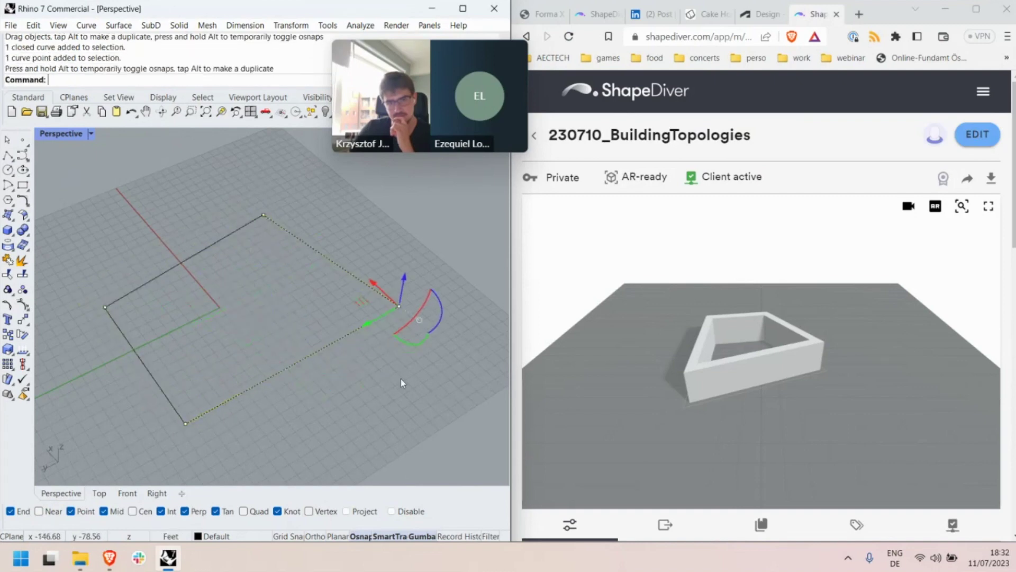
# Select the reshaped plot outline in Rhino and assign it to the floorPolyline parameter of the ShapeDiver model.
pyautogui.click(299, 362)
pyautogui.scroll(-4, 943, 252)
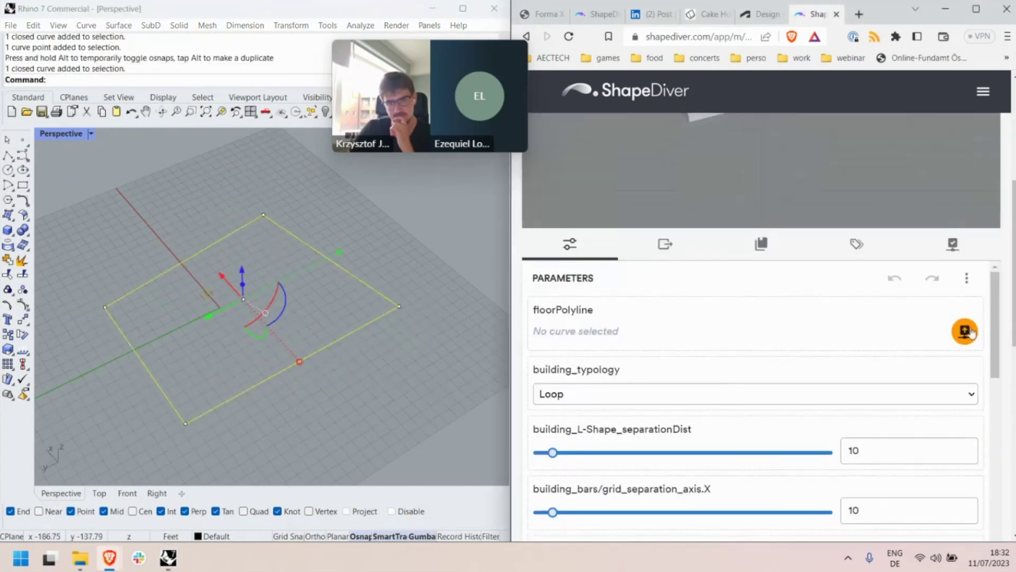
pyautogui.scroll(2, 866, 385)
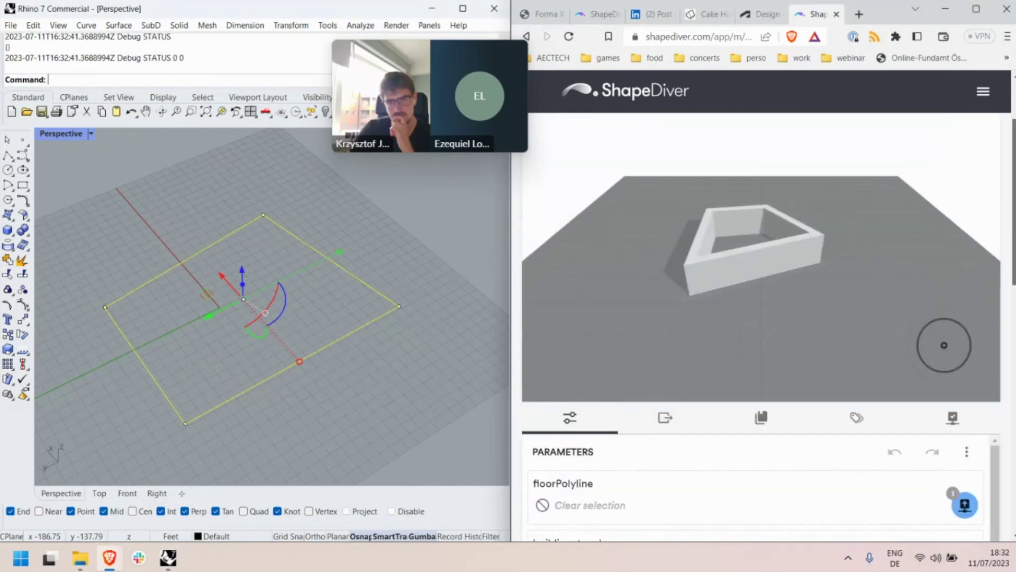
# Examine the Loop building generated from the reshaped outline in the ShapeDiver viewer from several angles.
pyautogui.scroll(2, 794, 403)
pyautogui.moveTo(730, 419); pyautogui.dragTo(668, 396)
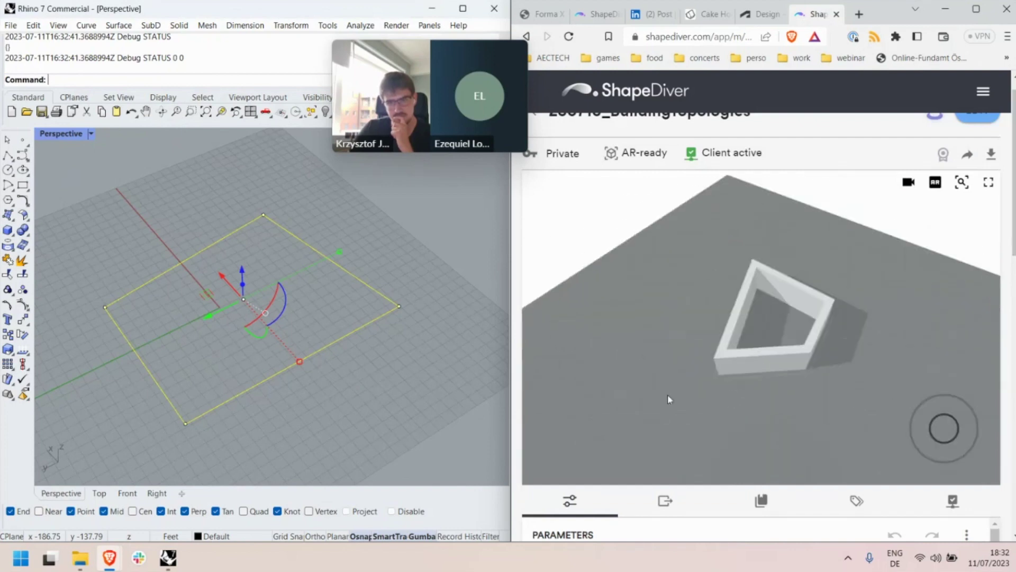
pyautogui.scroll(-1, 762, 318)
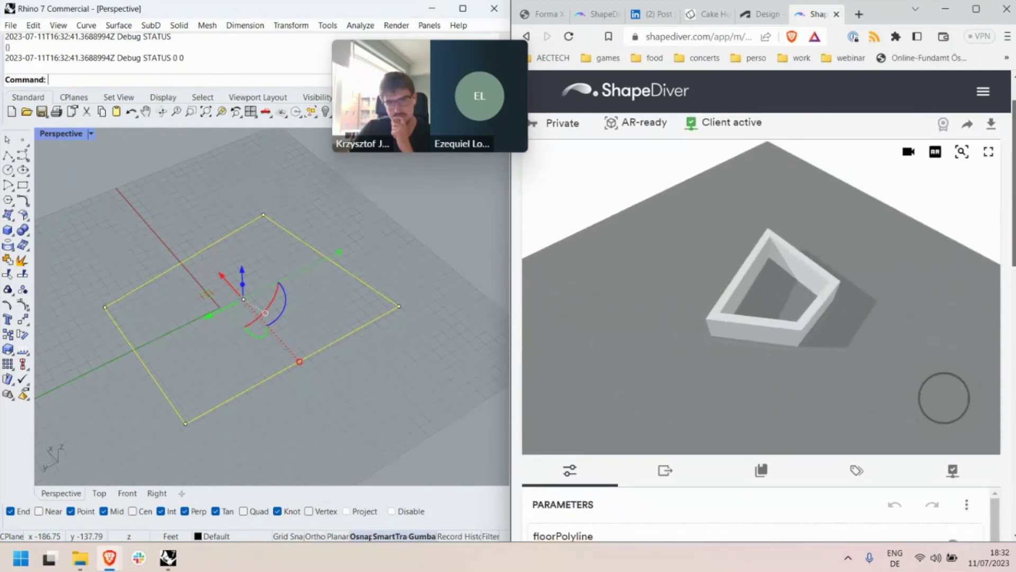
pyautogui.scroll(-3, 942, 377)
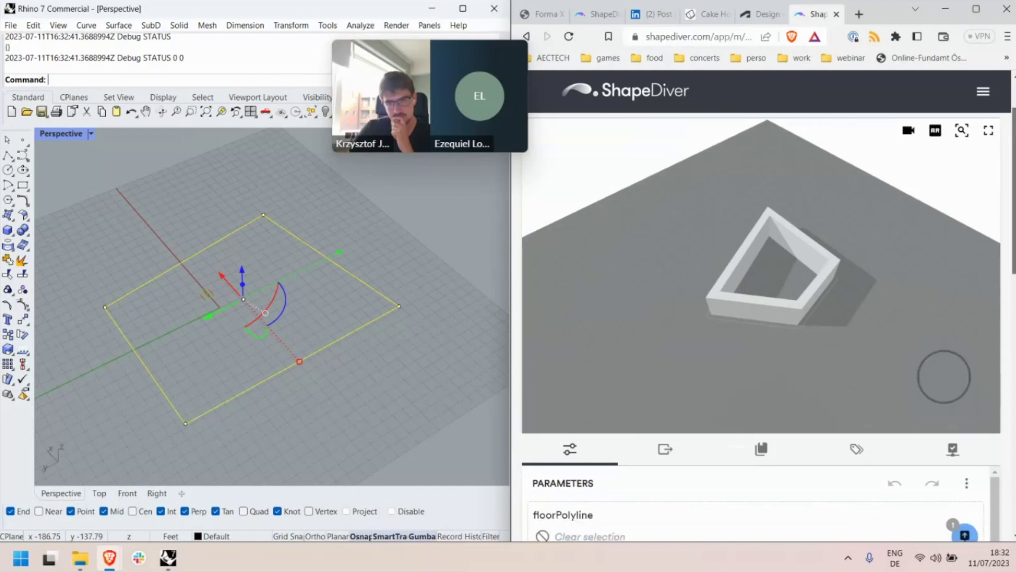
pyautogui.moveTo(1013, 217); pyautogui.dragTo(1013, 169)
pyautogui.moveTo(762, 389)
pyautogui.mouseDown()
pyautogui.moveTo(833, 401)
pyautogui.moveTo(775, 401)
pyautogui.mouseUp()
pyautogui.scroll(-4, 762, 318)
pyautogui.scroll(1, 762, 318)
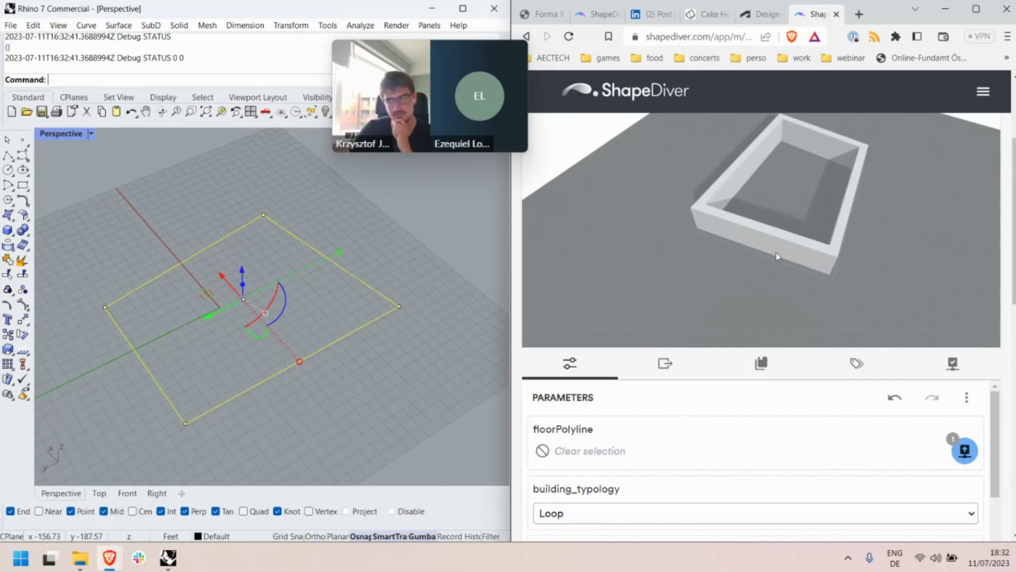
pyautogui.scroll(1, 777, 257)
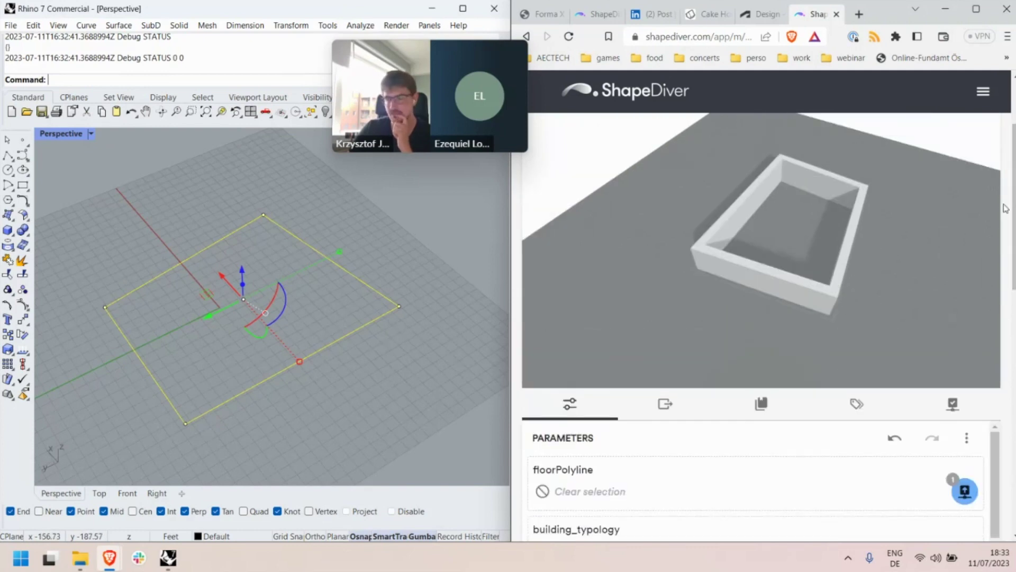
pyautogui.scroll(1, 1006, 208)
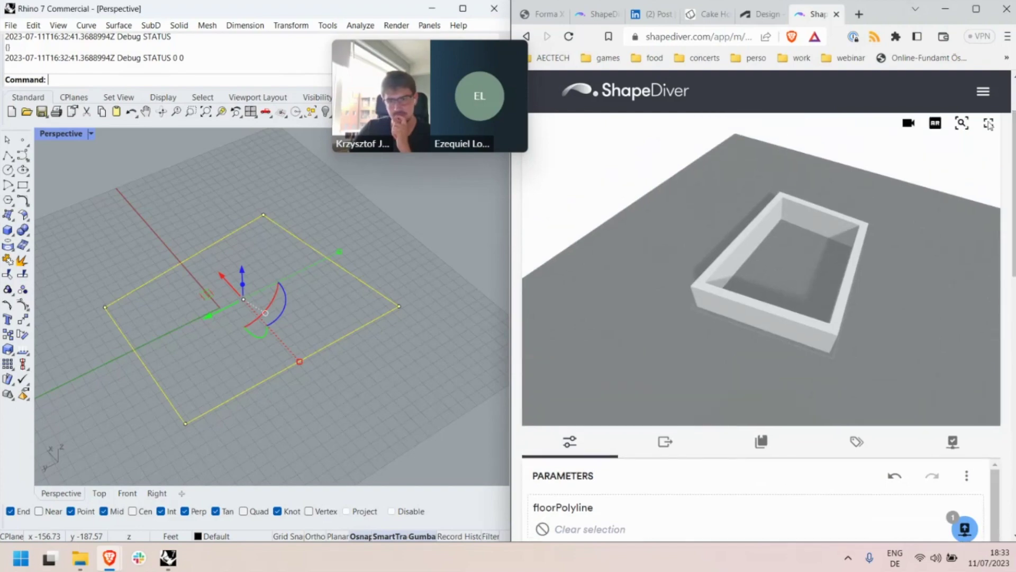
# Maximize the browser window and copy the BuildingTopologies model's embedding ticket from its developer information on ShapeDiver.
pyautogui.moveTo(890, 13); pyautogui.dragTo(827, 5)
pyautogui.moveTo(354, 122)
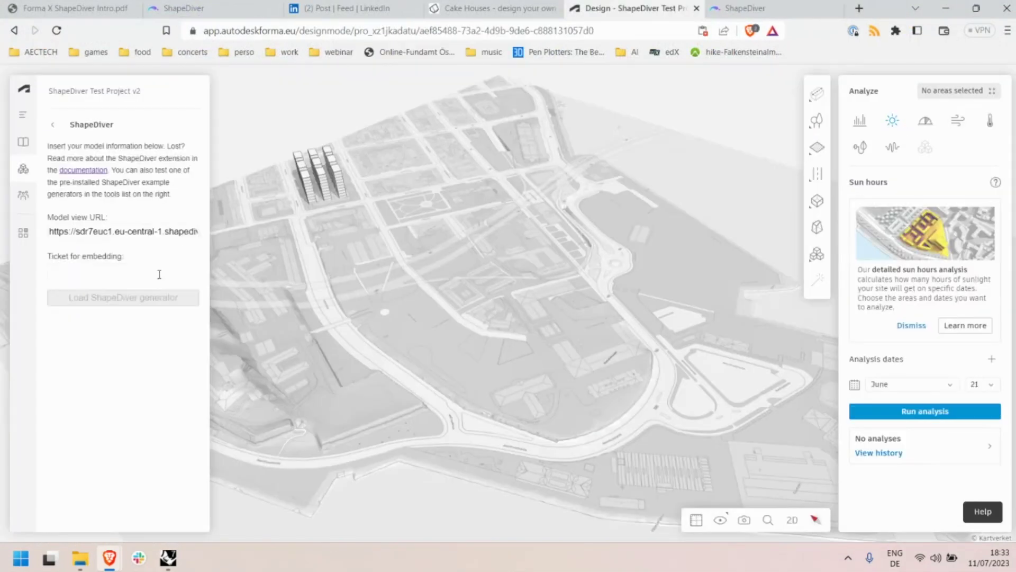
pyautogui.click(159, 274)
pyautogui.click(752, 5)
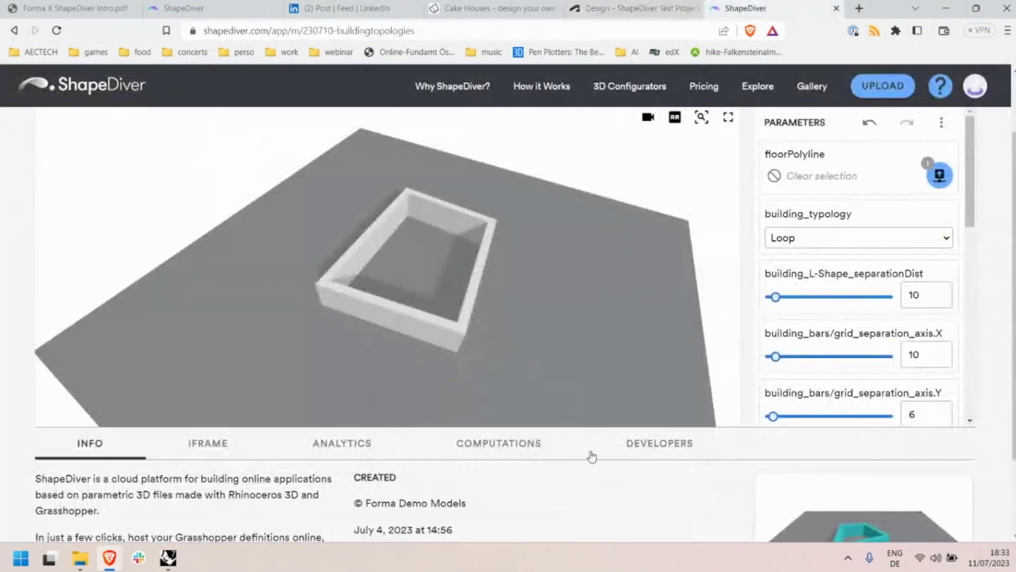
pyautogui.click(638, 450)
pyautogui.scroll(-2, 242, 494)
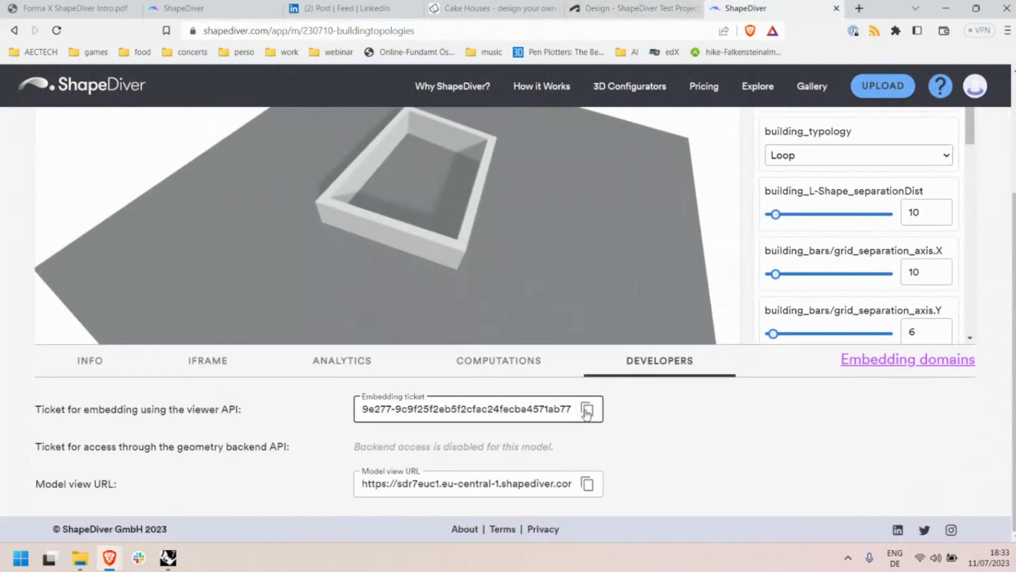
pyautogui.scroll(3, 508, 317)
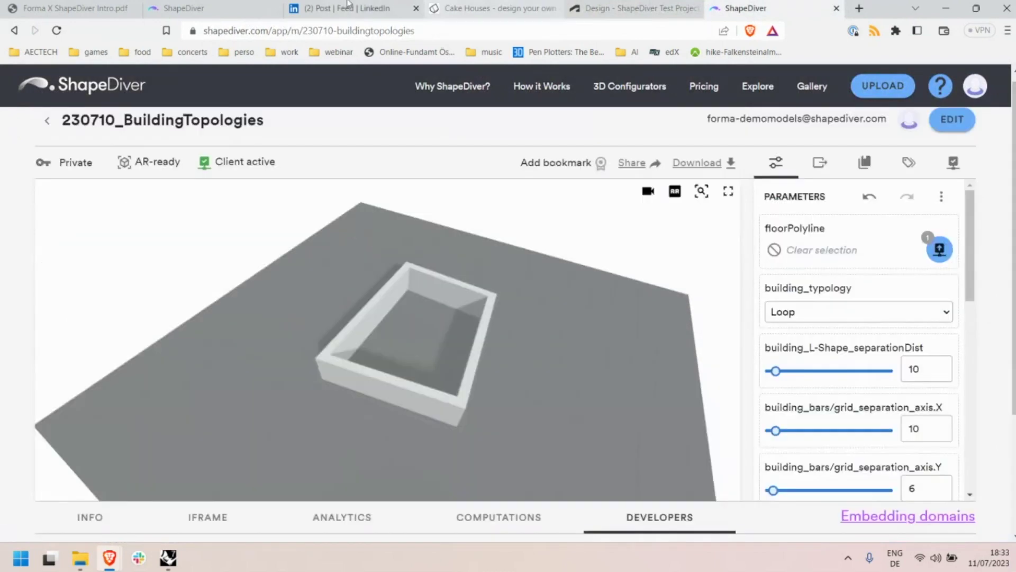
# Switch to Autodesk Forma, paste the embedding ticket into the ShapeDiver extension, load the generator and close the extension.
pyautogui.click(614, 8)
pyautogui.hotkey('ctrl', 'v')
pyautogui.click(123, 297)
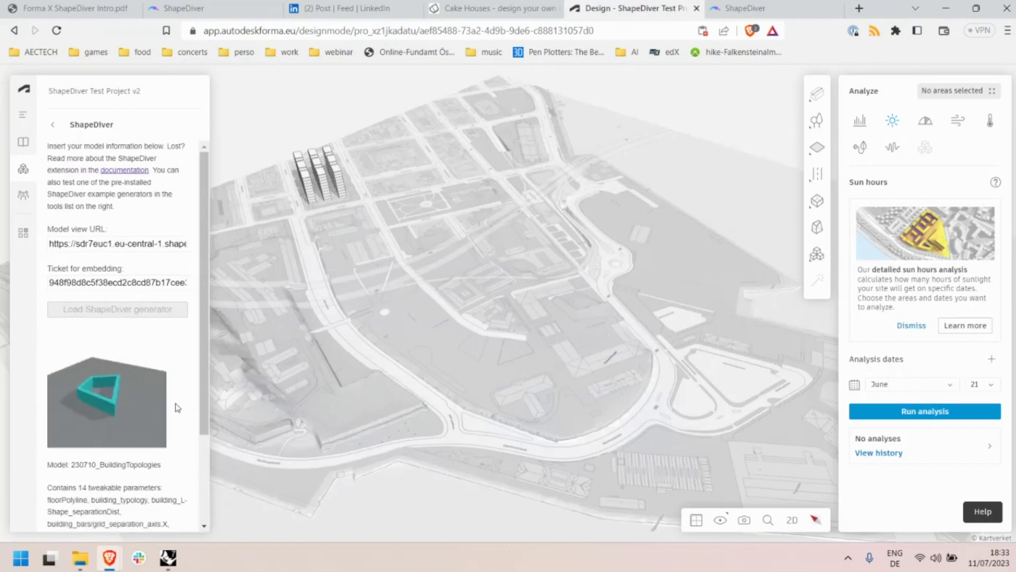
pyautogui.click(211, 302)
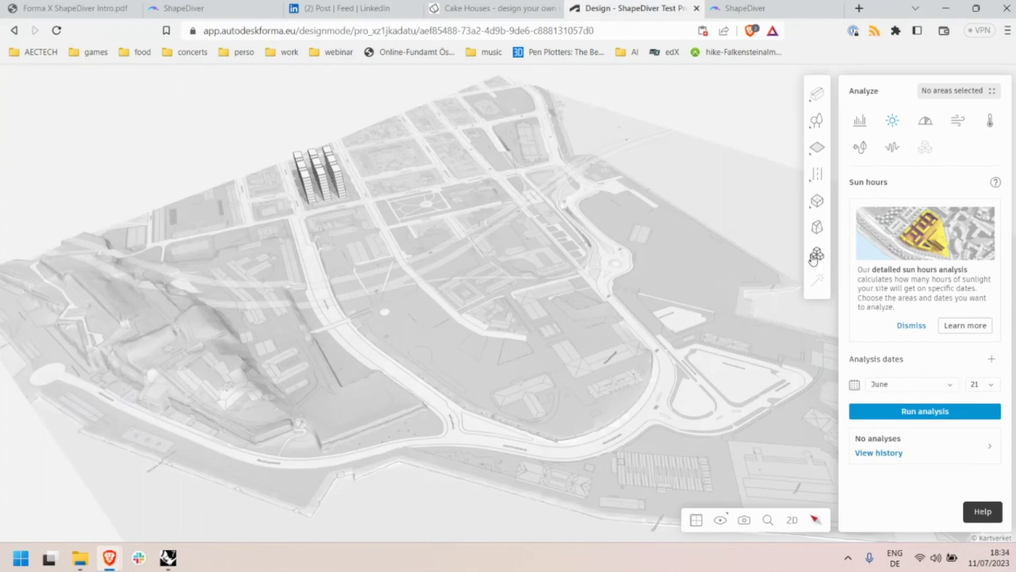
# With the 230710_BuildingTopologies generator, draw a four-sided plot polygon around the city block beside the existing towers.
pyautogui.click(815, 256)
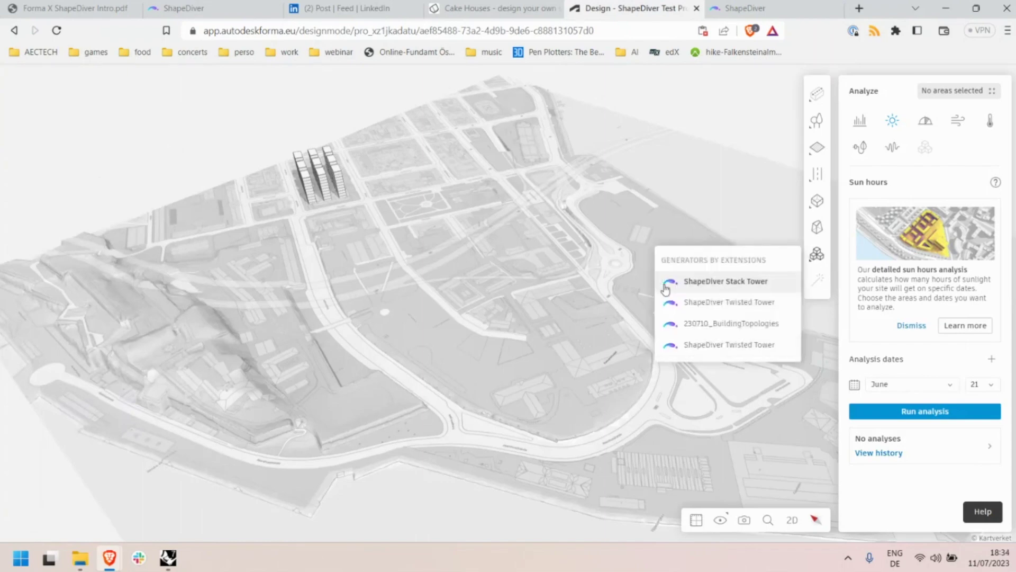
pyautogui.click(734, 349)
pyautogui.click(817, 255)
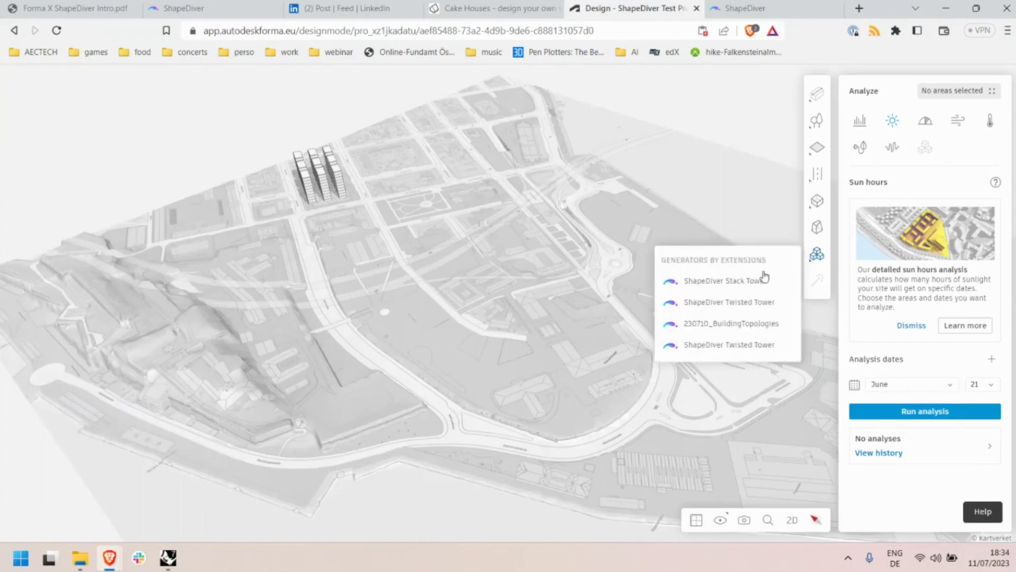
pyautogui.click(726, 324)
pyautogui.moveTo(607, 195); pyautogui.dragTo(433, 251, button='right')
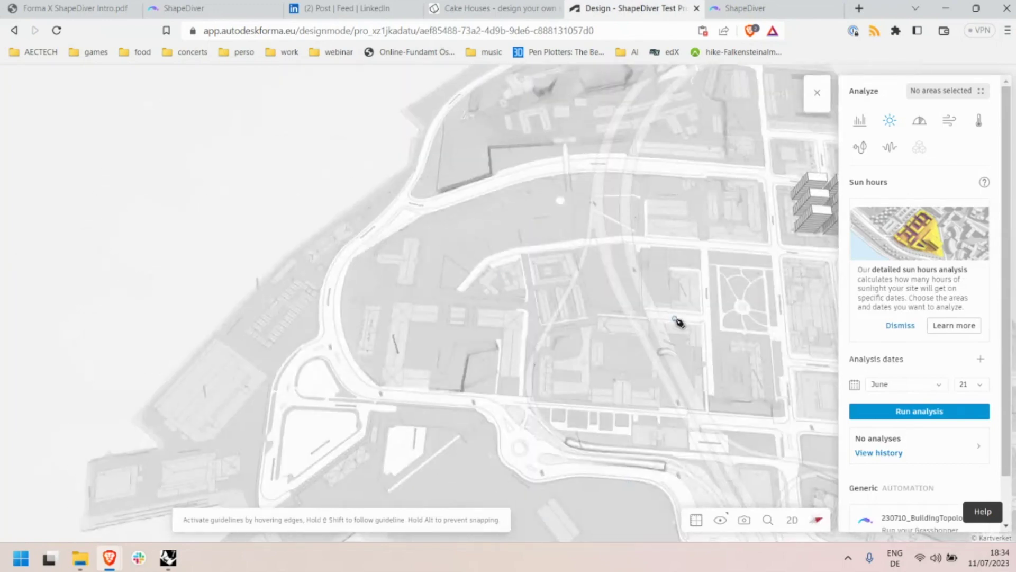
pyautogui.moveTo(677, 322); pyautogui.dragTo(502, 334)
pyautogui.click(576, 335)
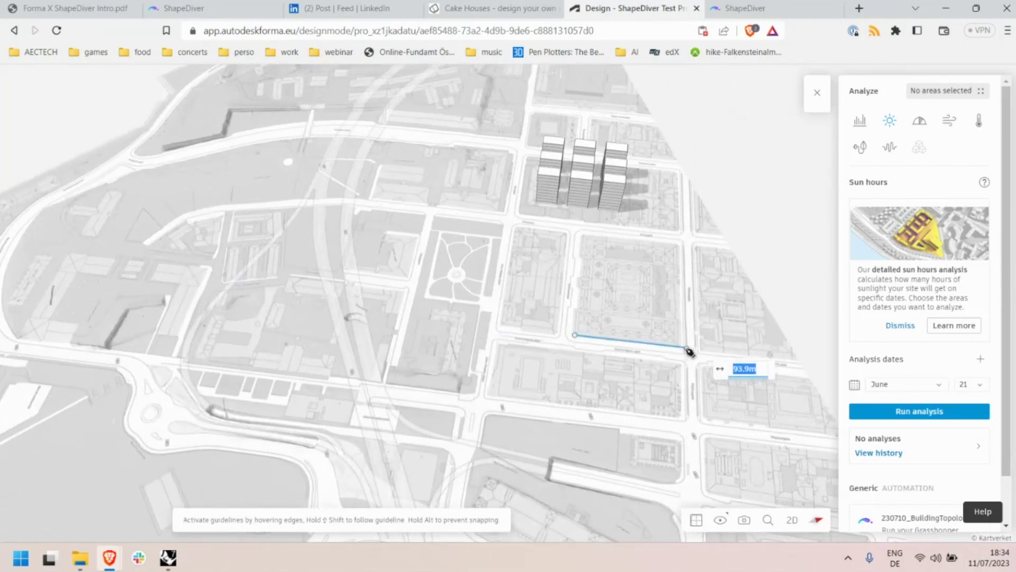
pyautogui.click(680, 347)
pyautogui.click(679, 244)
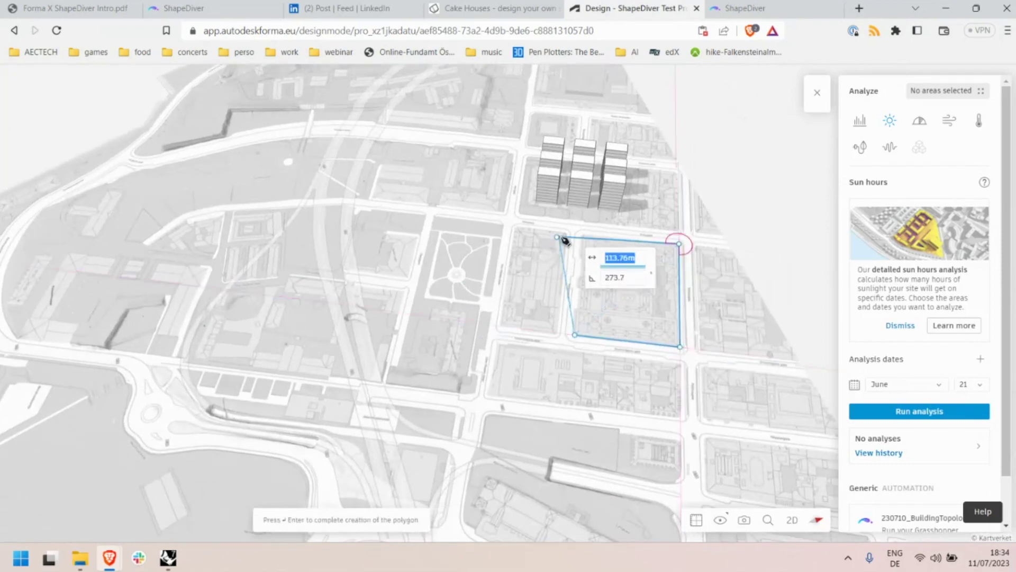
pyautogui.click(584, 234)
pyautogui.press('Return')
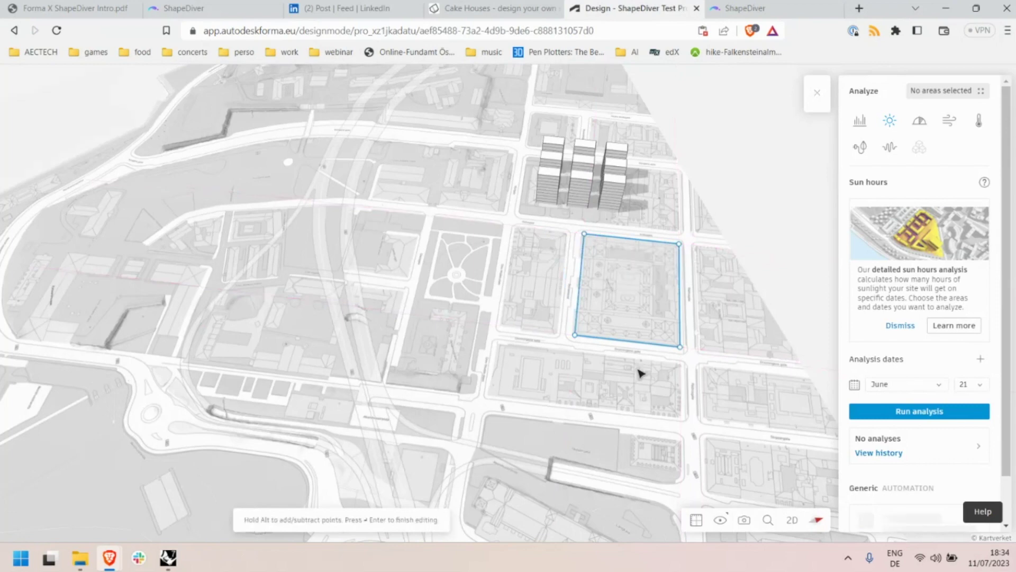
# Open the generator's parameters for the new plot and set building_typology to Grid.
pyautogui.moveTo(640, 370); pyautogui.dragTo(534, 337)
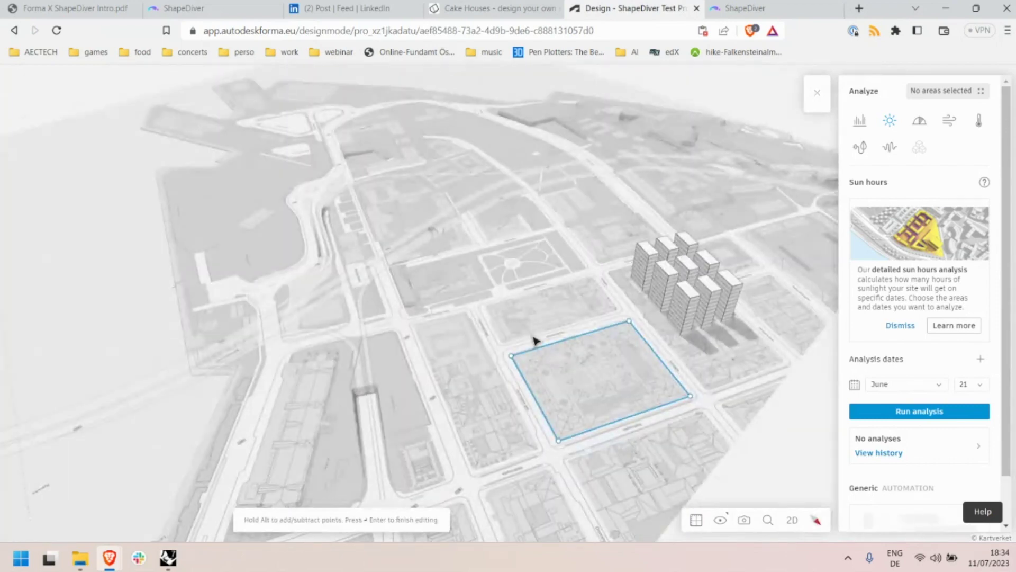
pyautogui.moveTo(572, 392); pyautogui.dragTo(563, 341)
pyautogui.moveTo(704, 349); pyautogui.dragTo(651, 350)
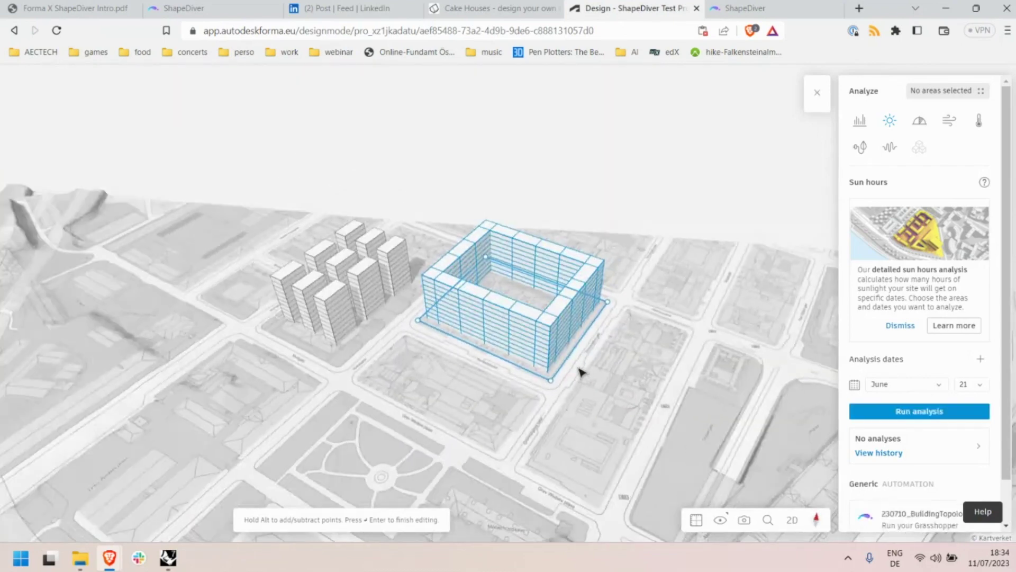
pyautogui.click(907, 516)
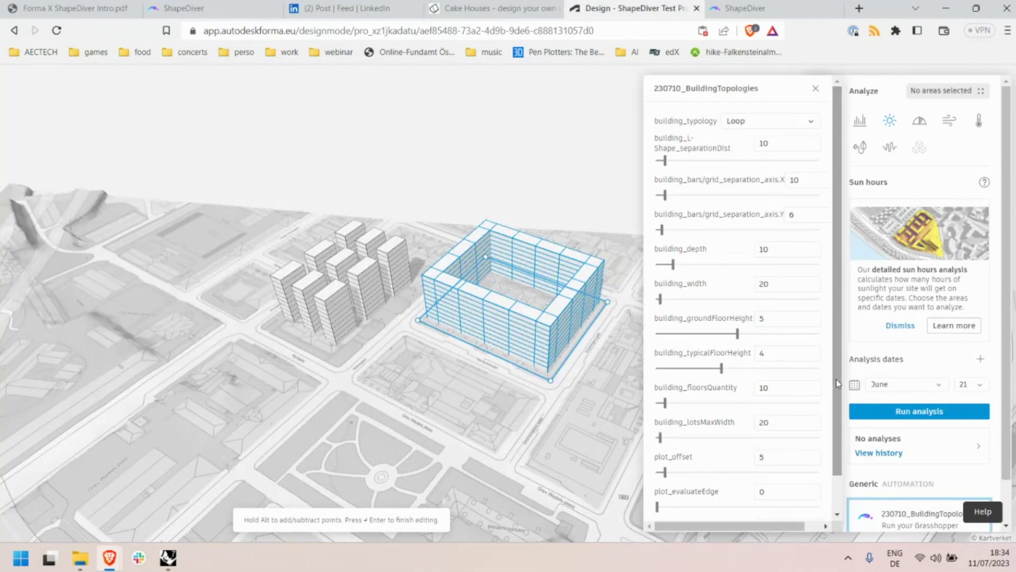
pyautogui.click(778, 121)
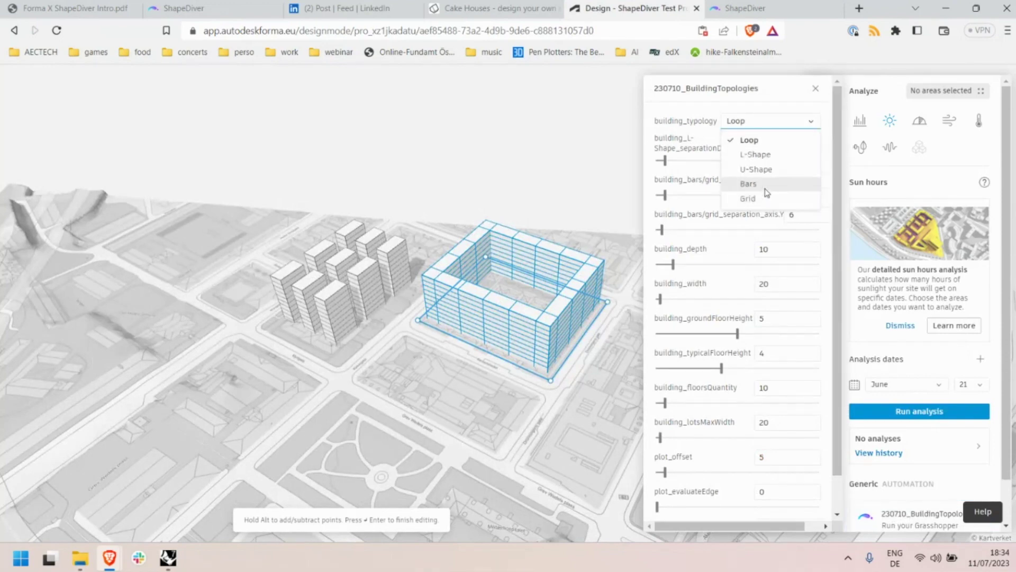
pyautogui.click(754, 200)
pyautogui.moveTo(486, 409); pyautogui.dragTo(368, 406)
# Set plot_alignmentAngle to 20 for the grid buildings and close the generator's parameters.
pyautogui.scroll(-1, 842, 392)
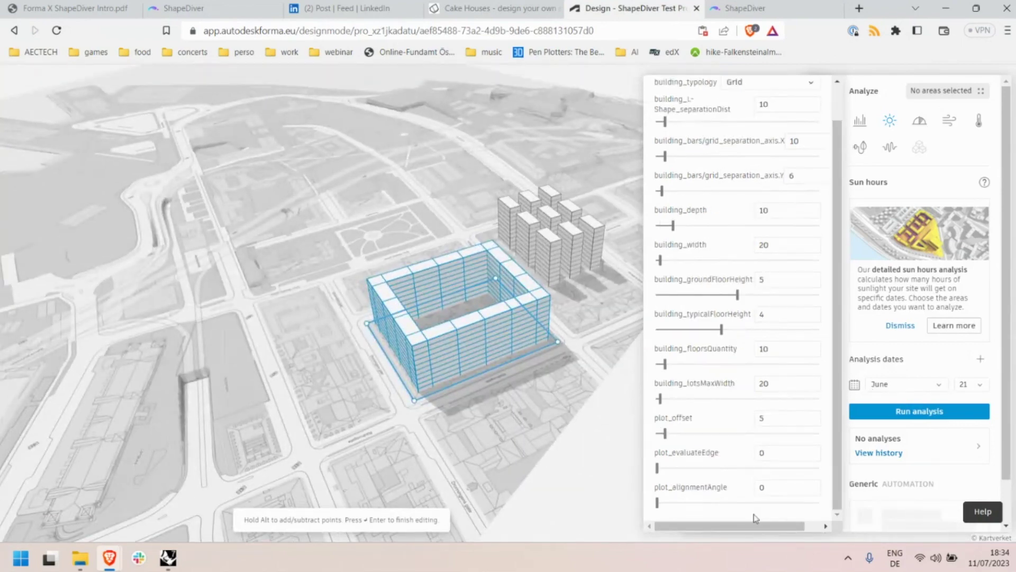
pyautogui.moveTo(416, 426); pyautogui.dragTo(551, 464)
pyautogui.moveTo(442, 433)
pyautogui.mouseDown()
pyautogui.moveTo(443, 457)
pyautogui.moveTo(441, 449)
pyautogui.mouseUp()
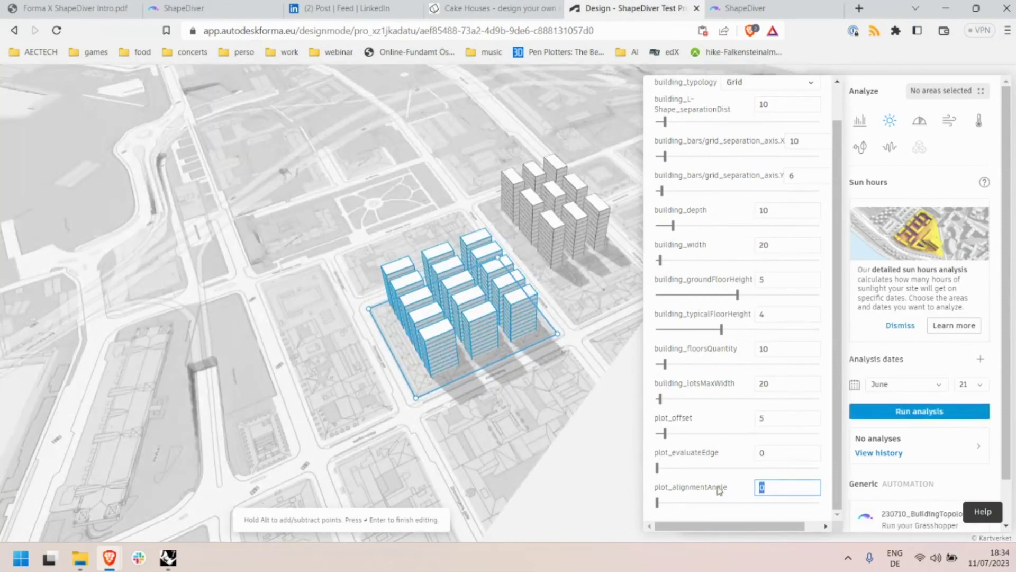
pyautogui.press('Return')
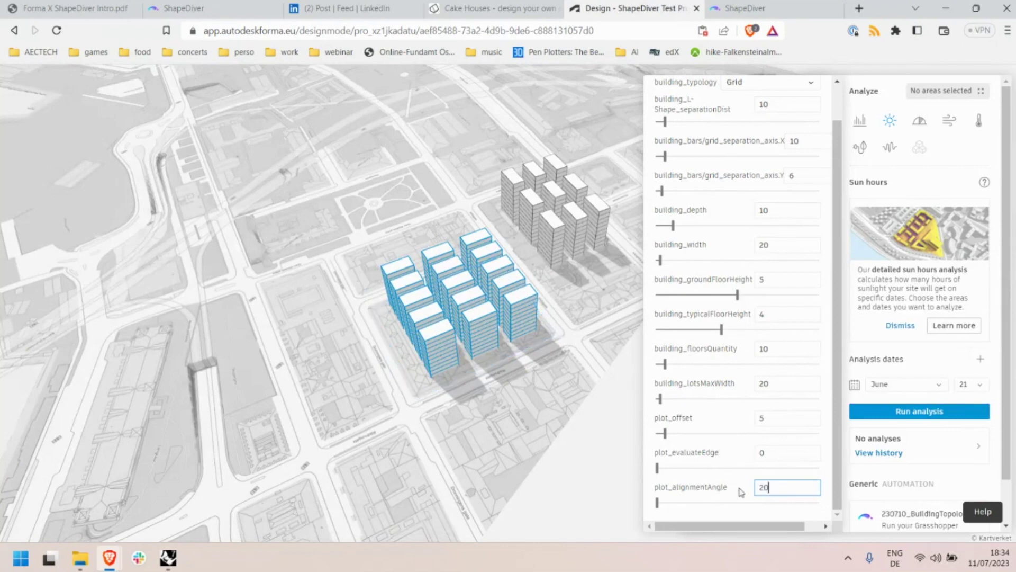
pyautogui.click(564, 474)
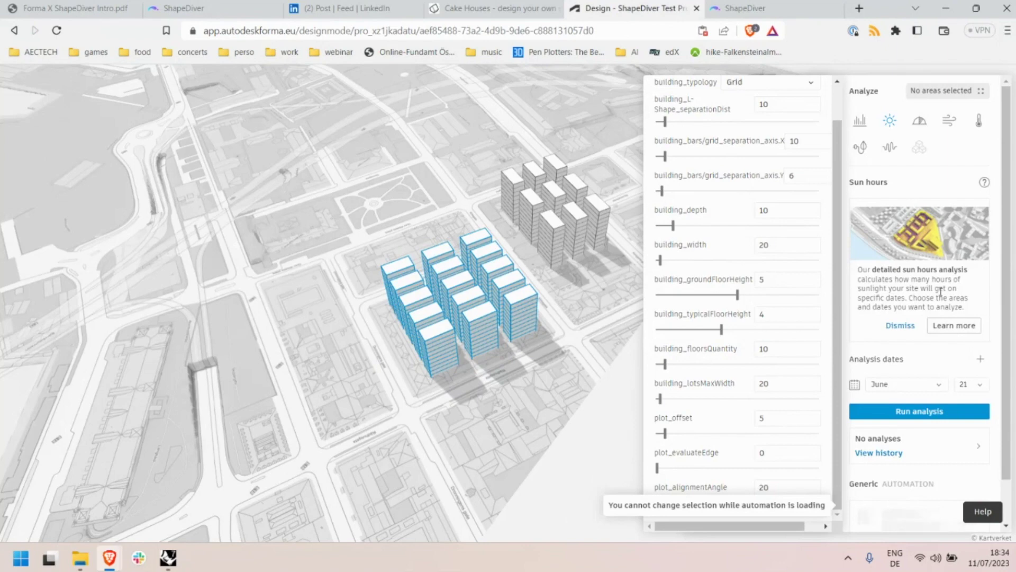
pyautogui.moveTo(458, 447); pyautogui.dragTo(426, 442, button='right')
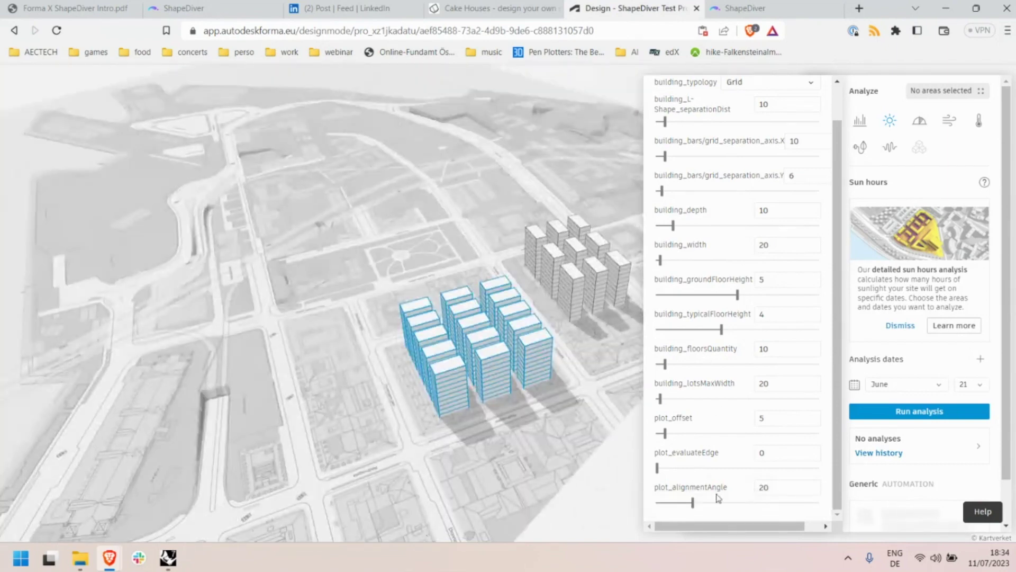
pyautogui.click(557, 439)
pyautogui.scroll(1, 816, 105)
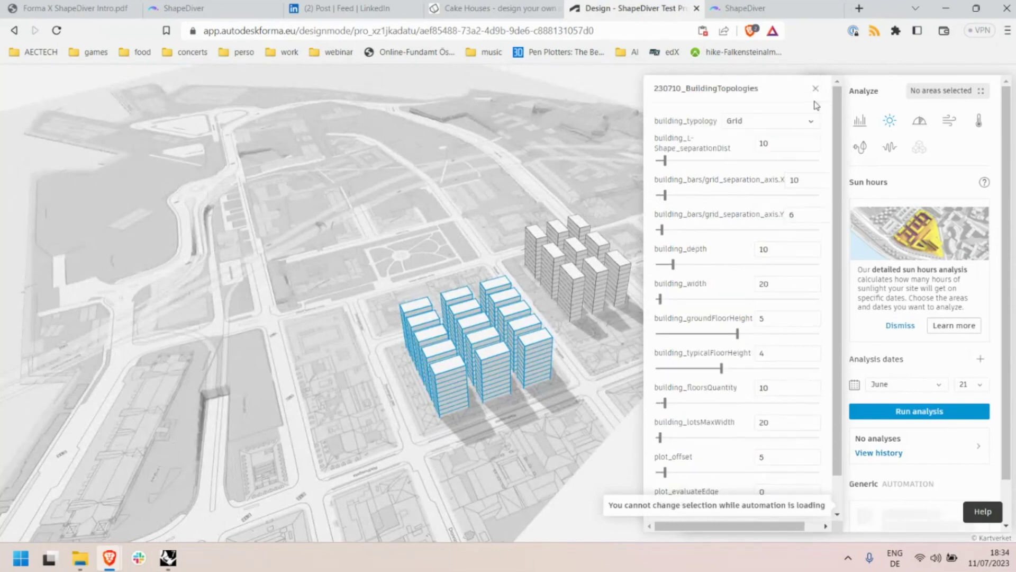
pyautogui.click(818, 91)
pyautogui.moveTo(515, 446); pyautogui.dragTo(552, 457, button='right')
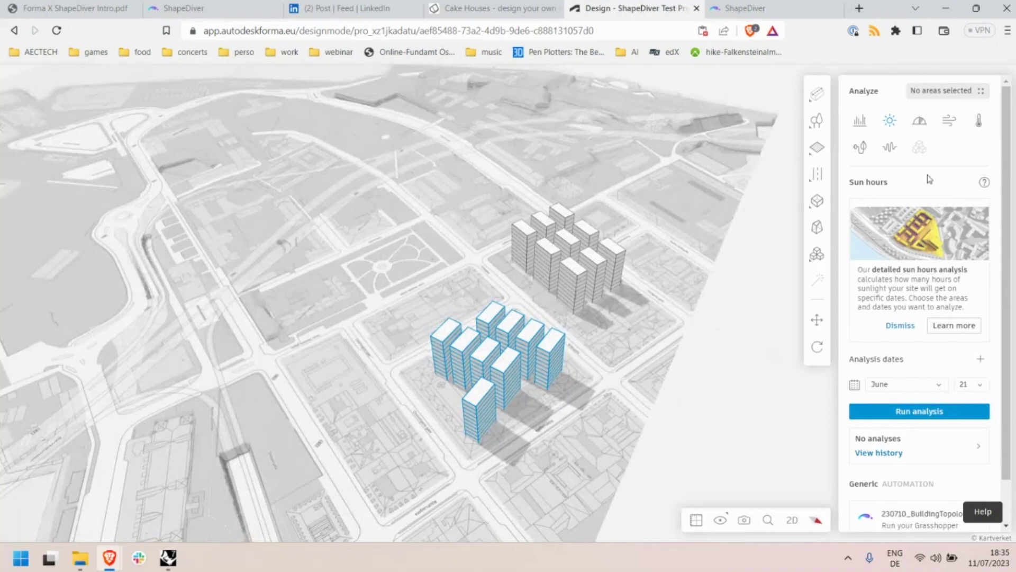
# Draw a four-cornered site limit around the city block containing the new grid buildings.
pyautogui.click(817, 148)
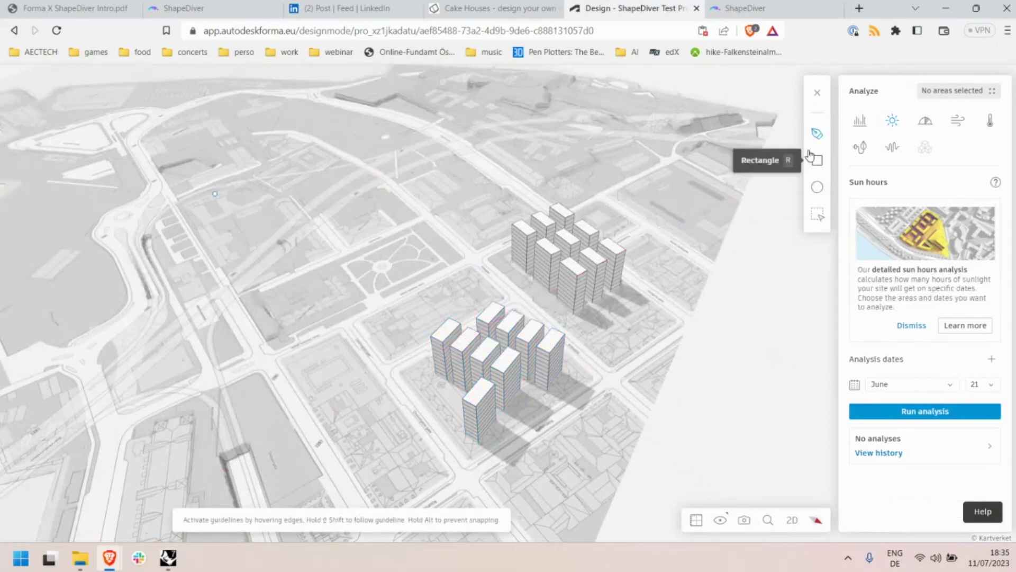
pyautogui.click(818, 93)
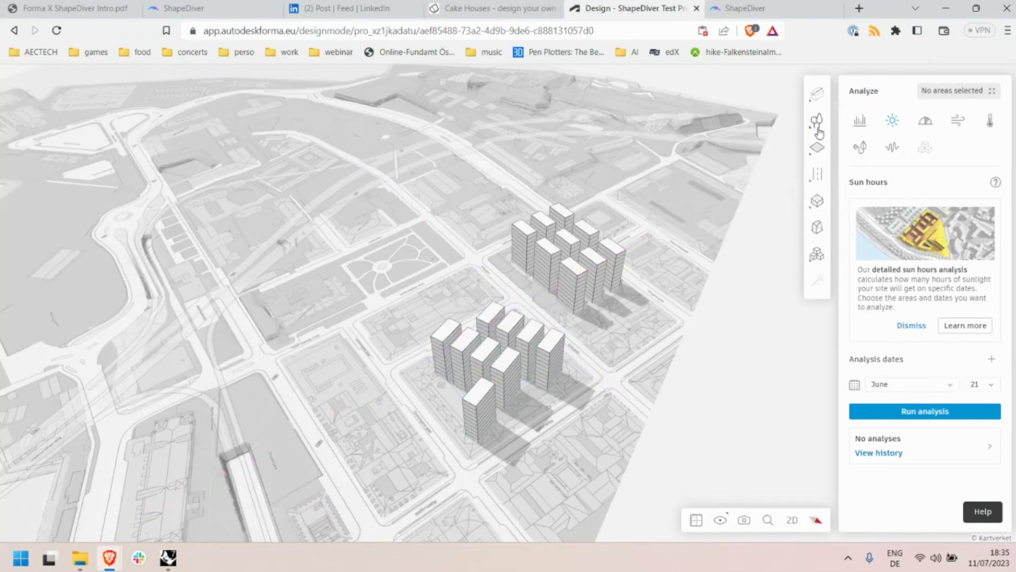
pyautogui.moveTo(819, 154)
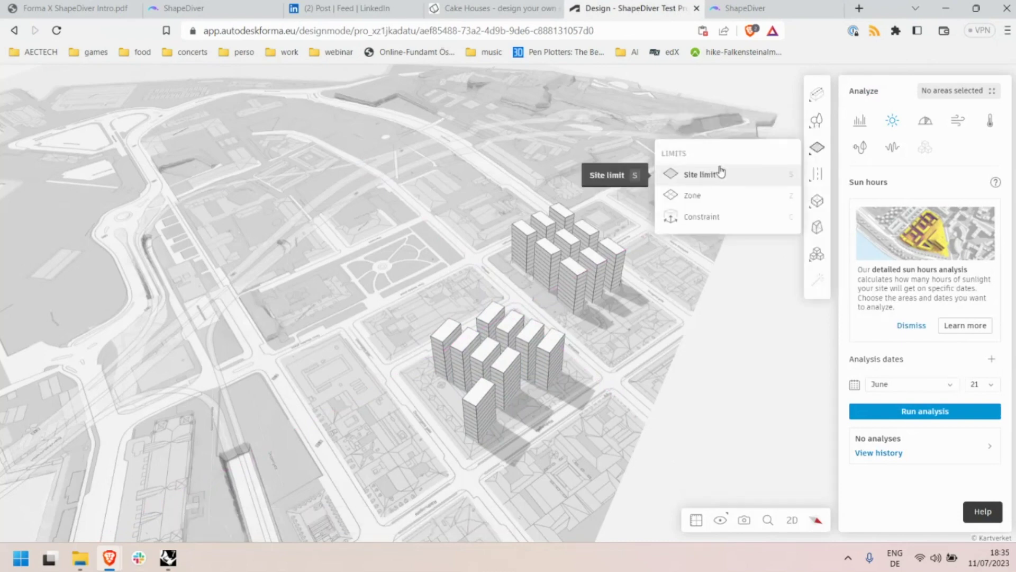
pyautogui.click(700, 174)
pyautogui.click(596, 380)
pyautogui.click(516, 305)
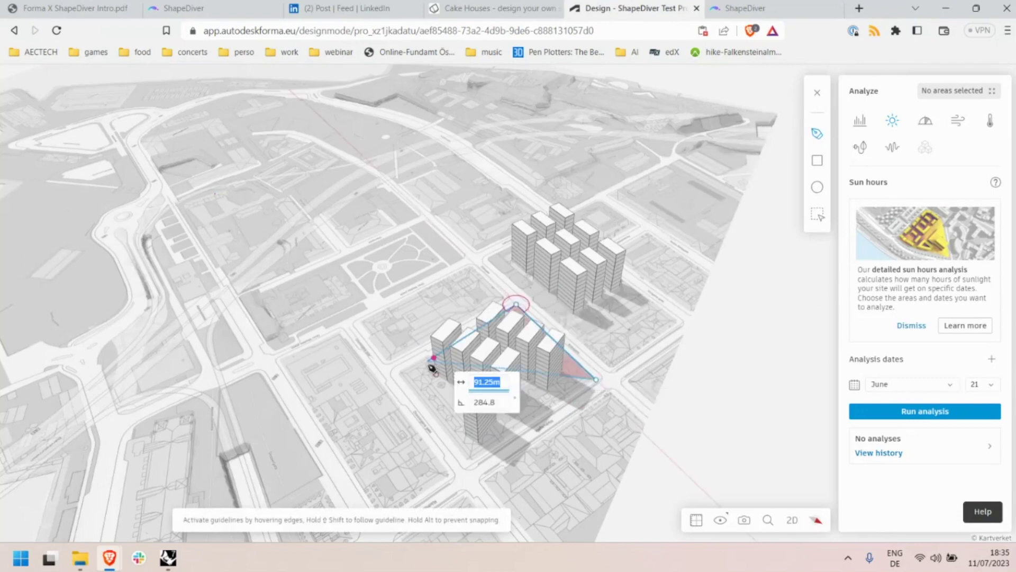
pyautogui.click(390, 370)
pyautogui.click(464, 466)
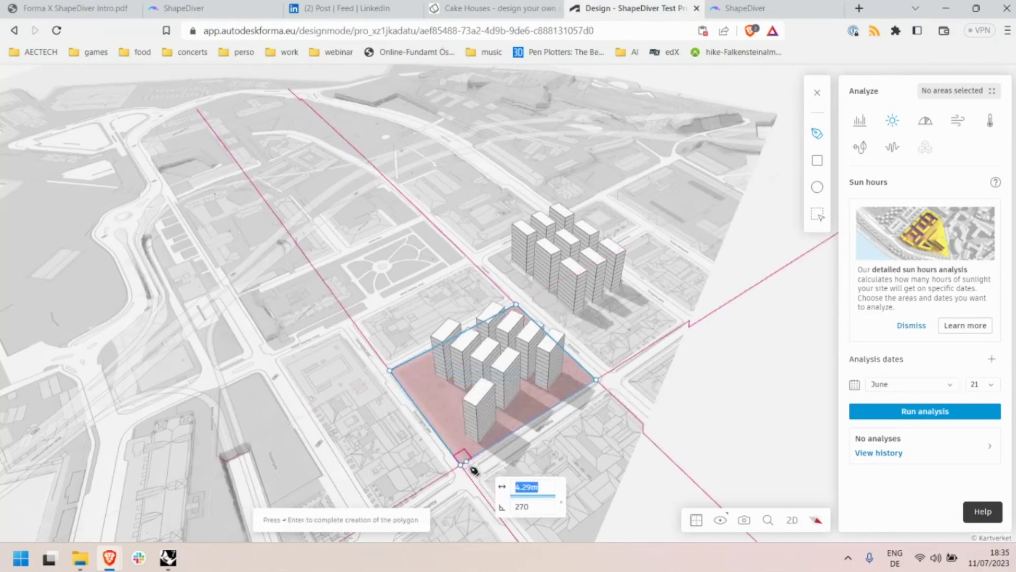
pyautogui.press('Return')
# Select the grid buildings and run a sun hours analysis for June 21 on the site limit.
pyautogui.moveTo(605, 460); pyautogui.dragTo(606, 433)
pyautogui.click(544, 361)
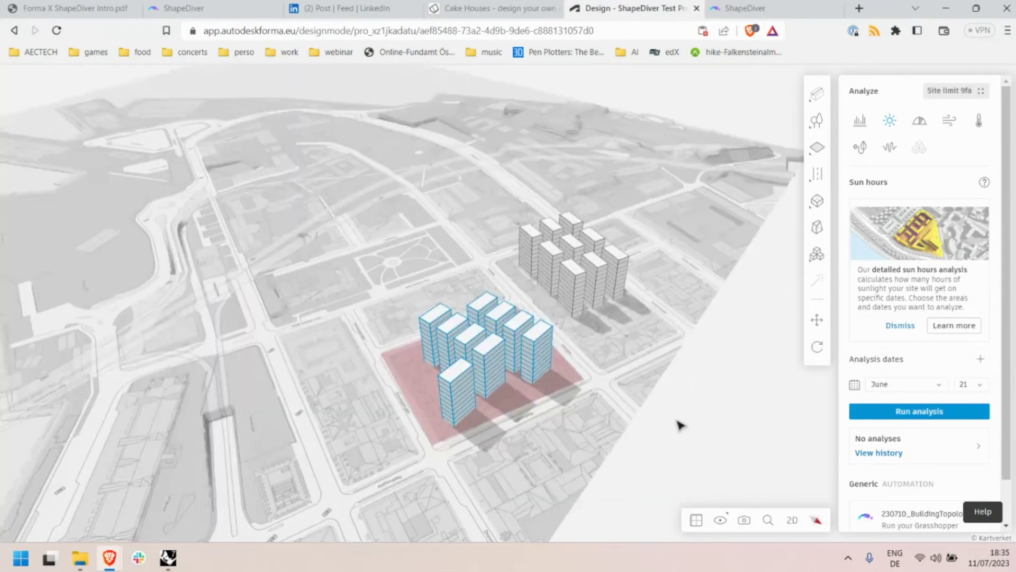
pyautogui.click(919, 120)
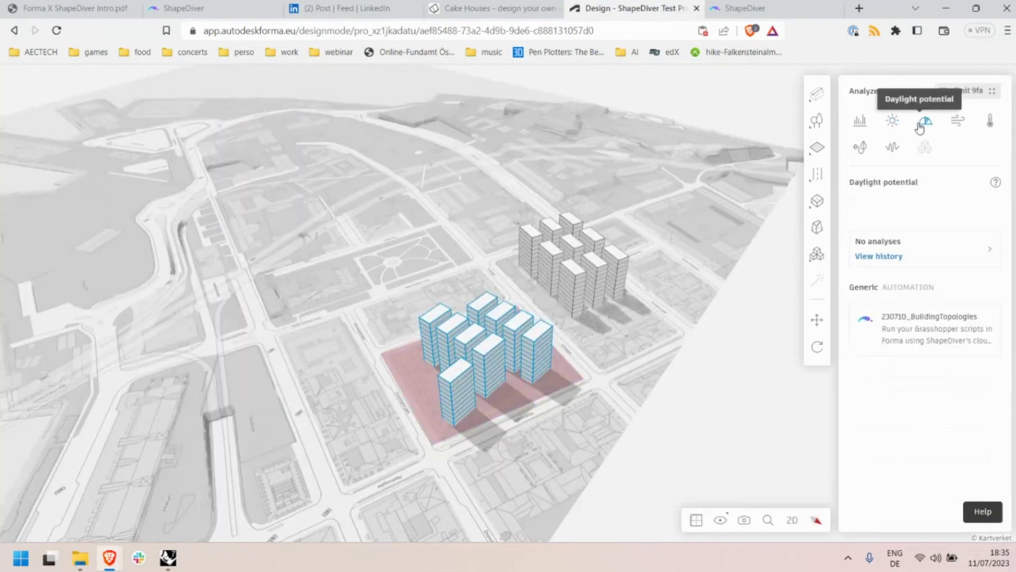
pyautogui.click(890, 120)
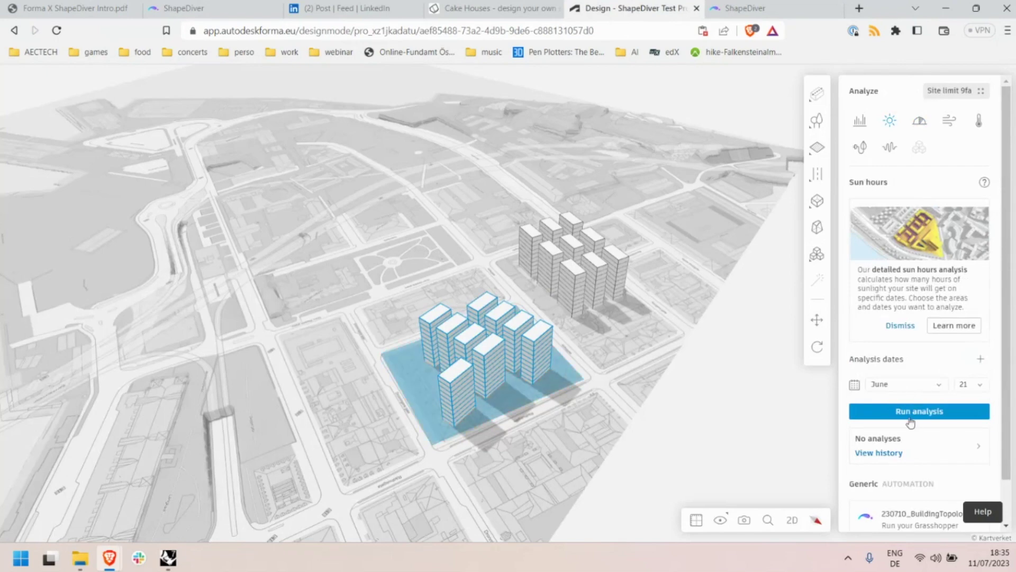
pyautogui.click(913, 412)
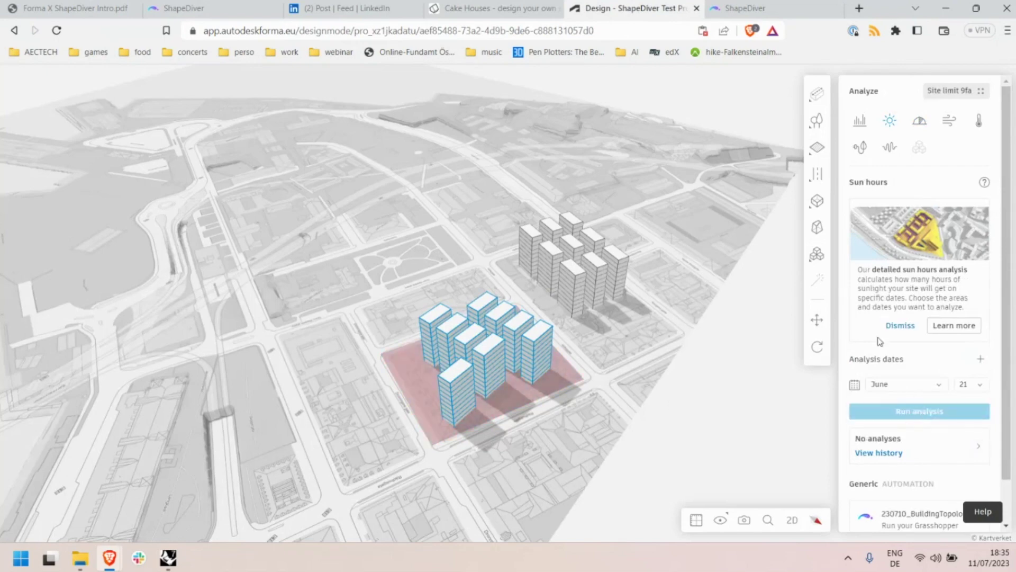
# Set the generator's plot_alignmentAngle to 0 for the grid buildings and run the sun hours analysis again.
pyautogui.click(907, 517)
pyautogui.scroll(-1, 732, 464)
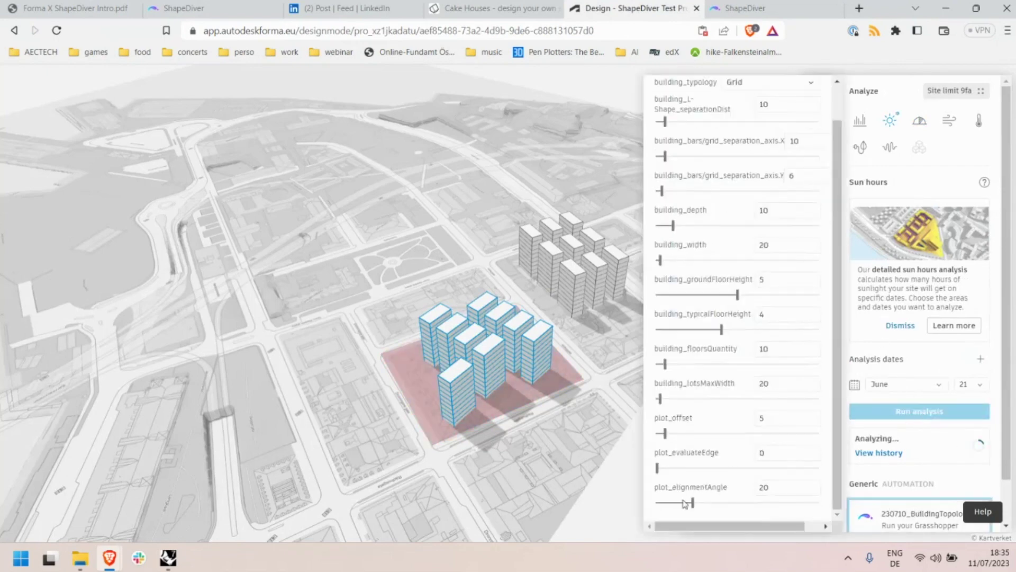
pyautogui.click(500, 469)
pyautogui.moveTo(501, 469); pyautogui.dragTo(522, 465)
pyautogui.moveTo(504, 455); pyautogui.dragTo(515, 464, button='right')
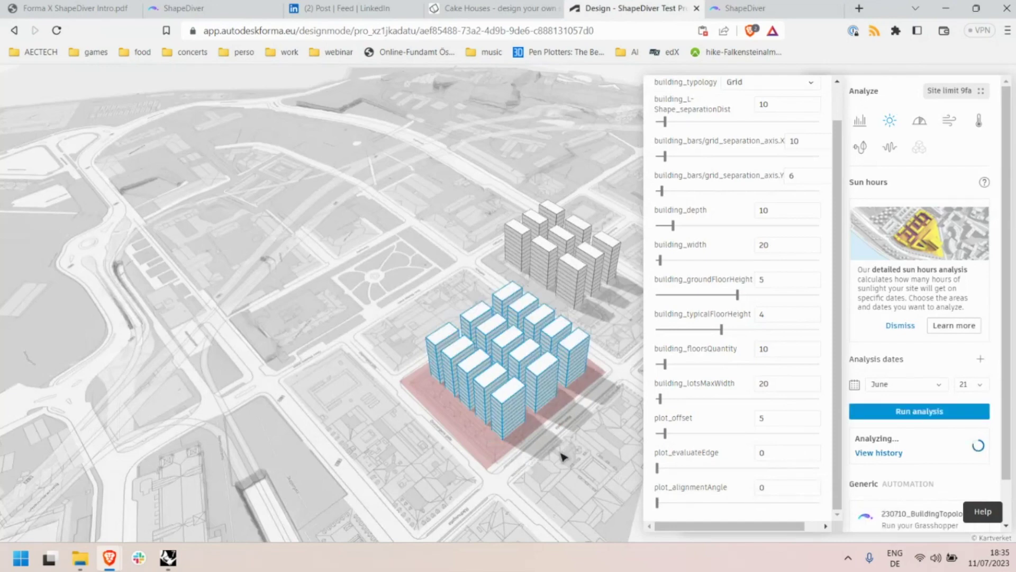
pyautogui.moveTo(564, 449); pyautogui.dragTo(536, 386, button='right')
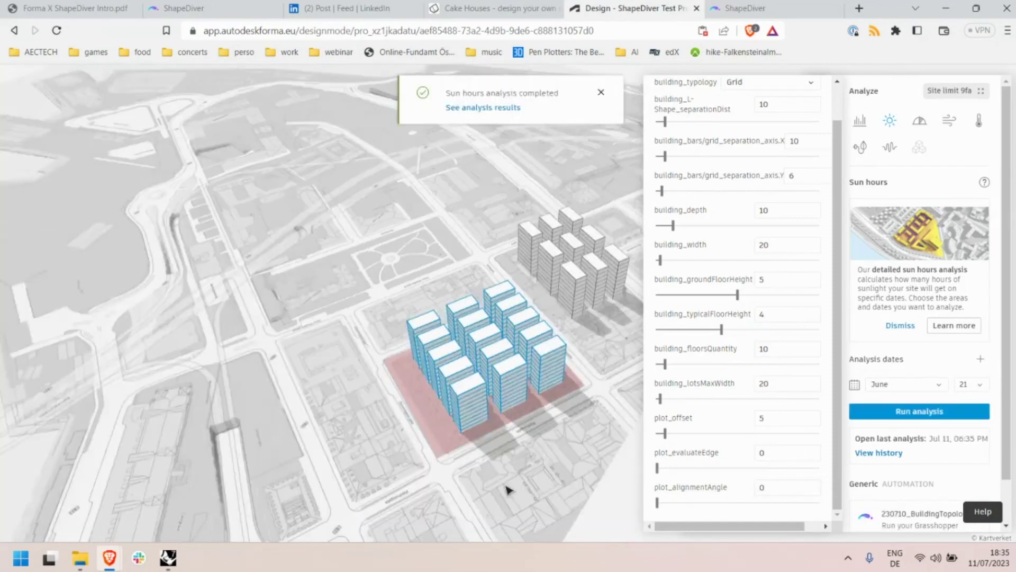
pyautogui.click(902, 413)
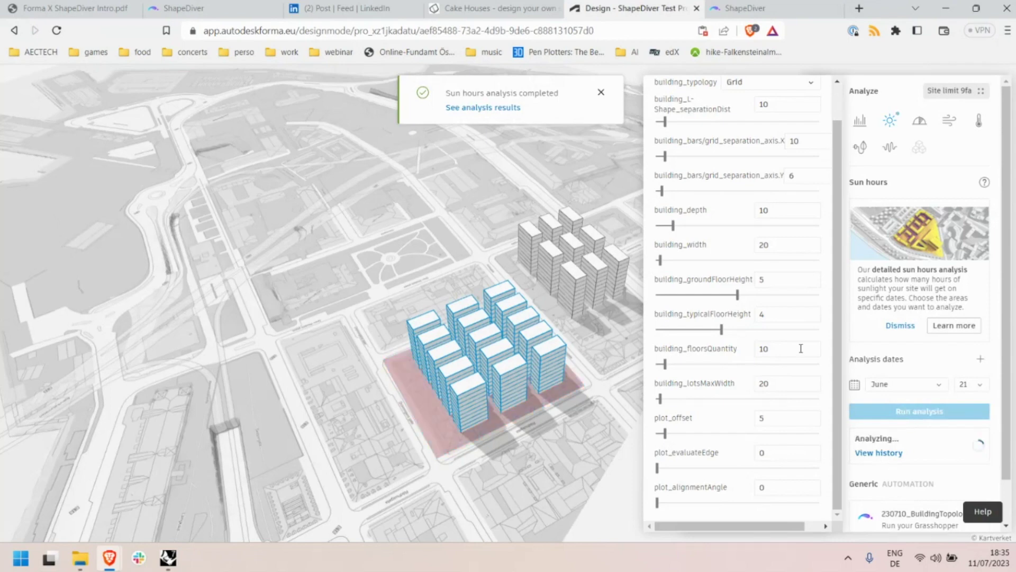
# Set building_typology to Loop for the plot and run the sun hours analysis on the resulting building.
pyautogui.scroll(1, 767, 270)
pyautogui.click(767, 121)
pyautogui.click(741, 196)
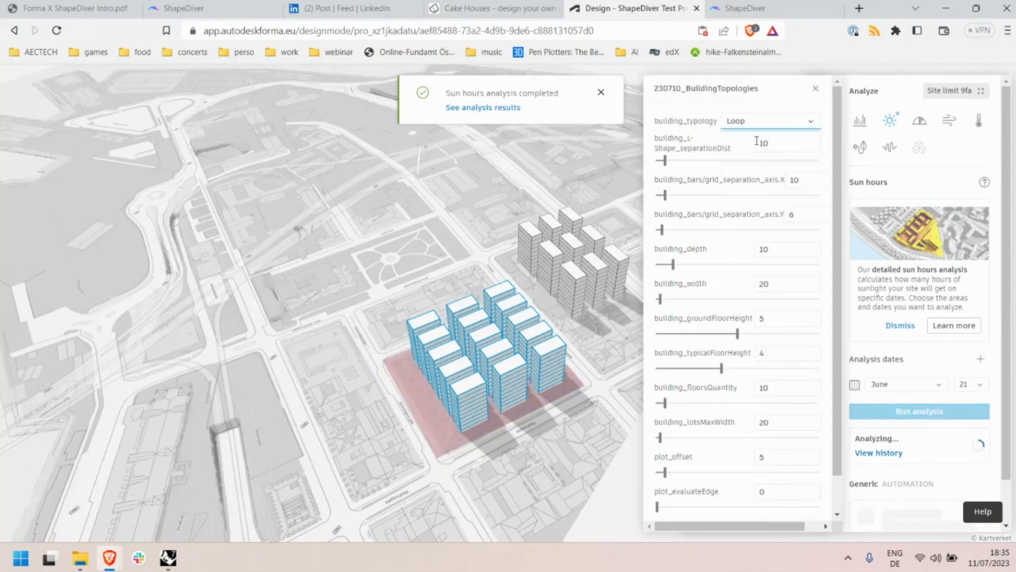
pyautogui.moveTo(344, 470); pyautogui.dragTo(381, 472, button='right')
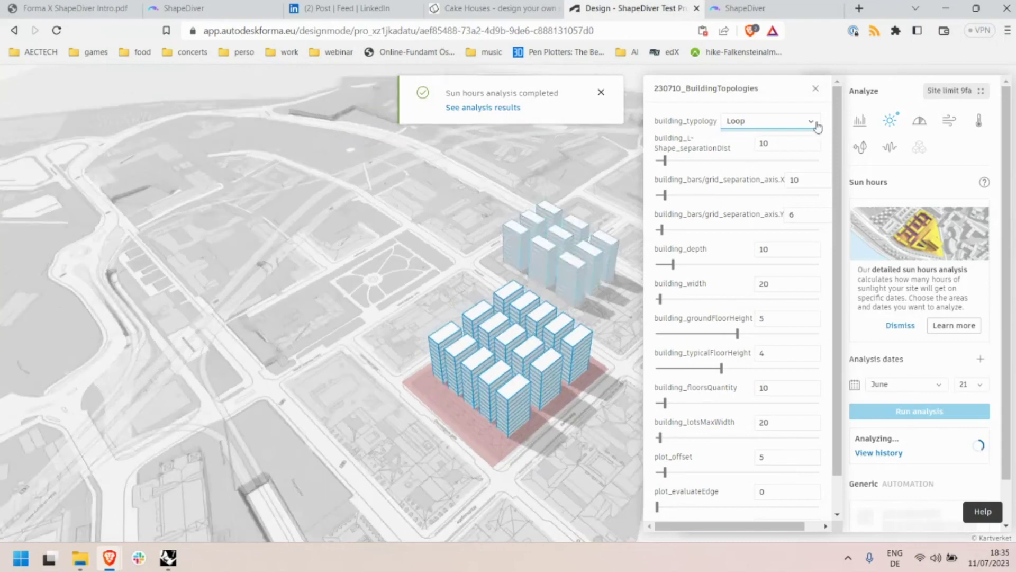
pyautogui.click(602, 93)
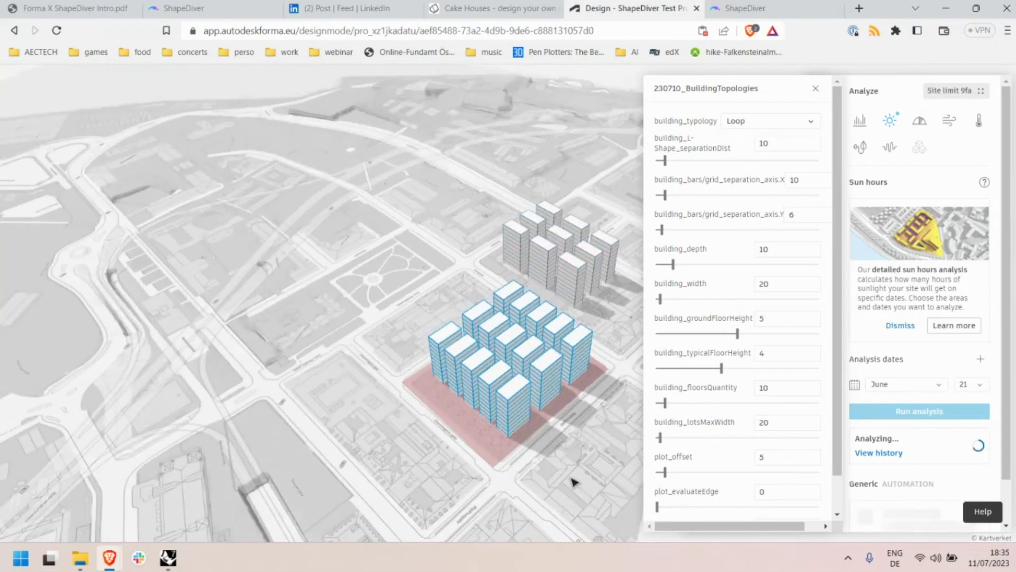
pyautogui.moveTo(574, 481); pyautogui.dragTo(411, 465, button='right')
pyautogui.click(516, 483)
pyautogui.click(912, 413)
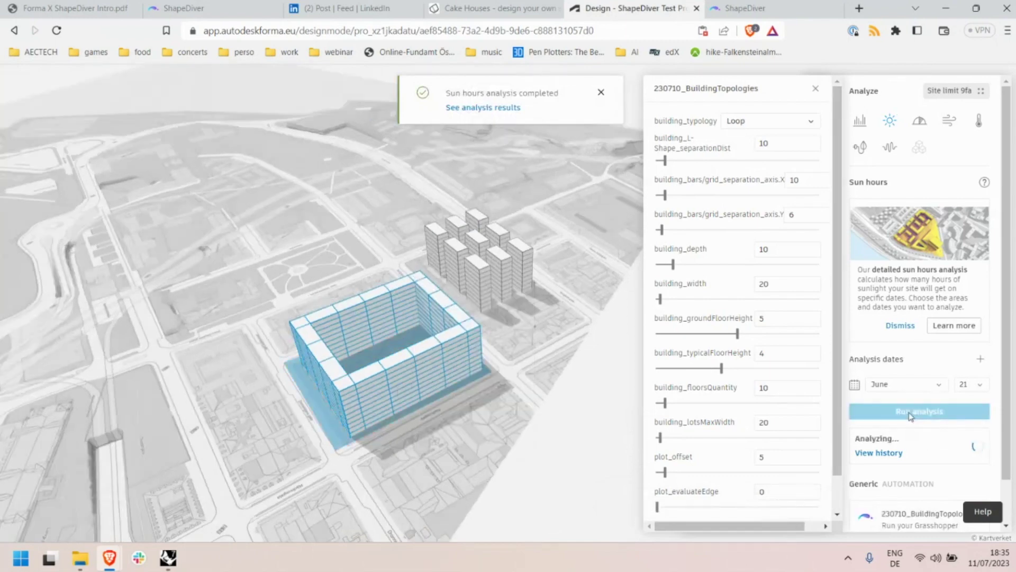
pyautogui.moveTo(501, 488); pyautogui.dragTo(582, 406, button='right')
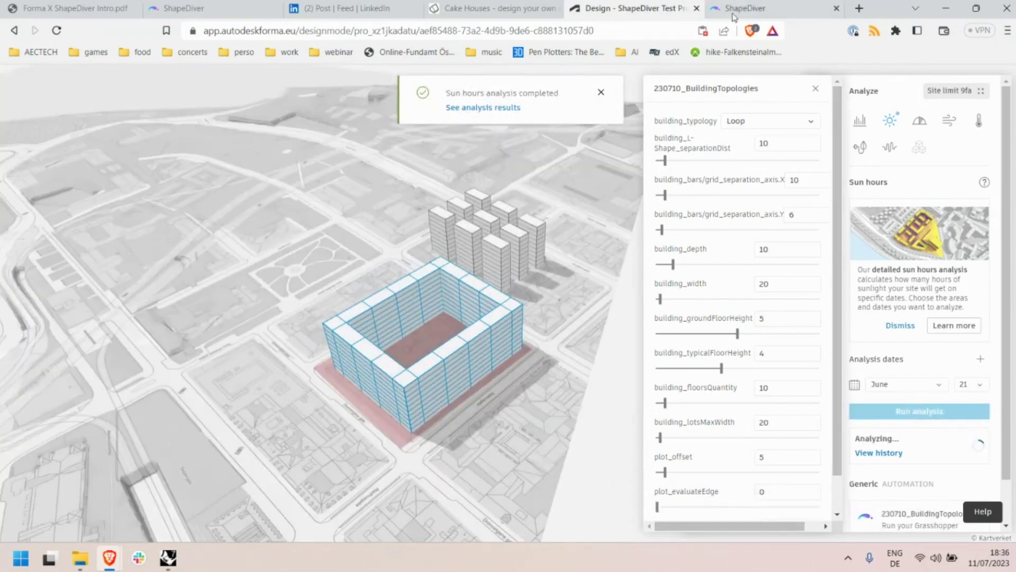
# Close the generator's parameters and dismiss the sun hours analysis notifications.
pyautogui.click(818, 92)
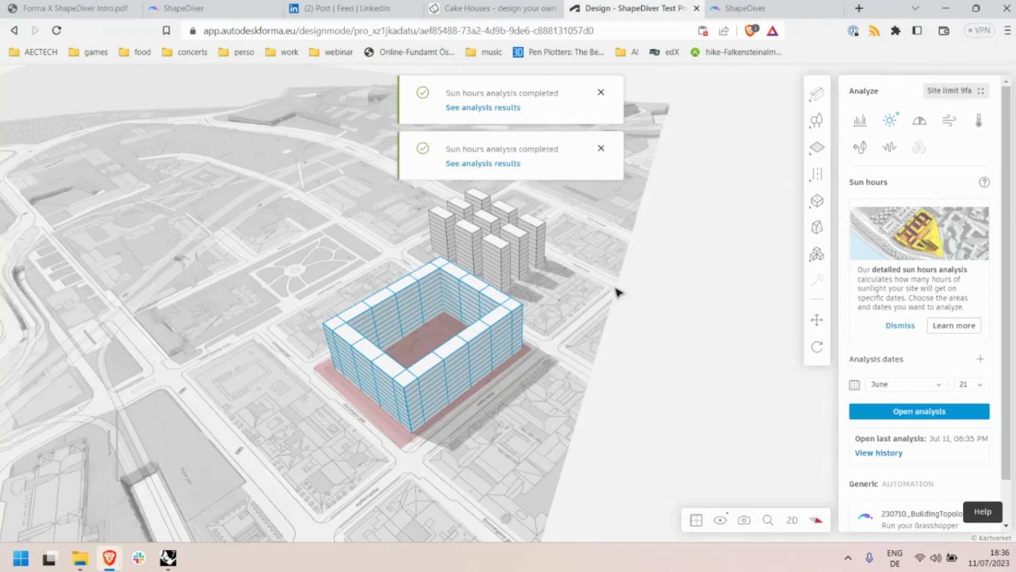
pyautogui.click(598, 146)
pyautogui.click(601, 92)
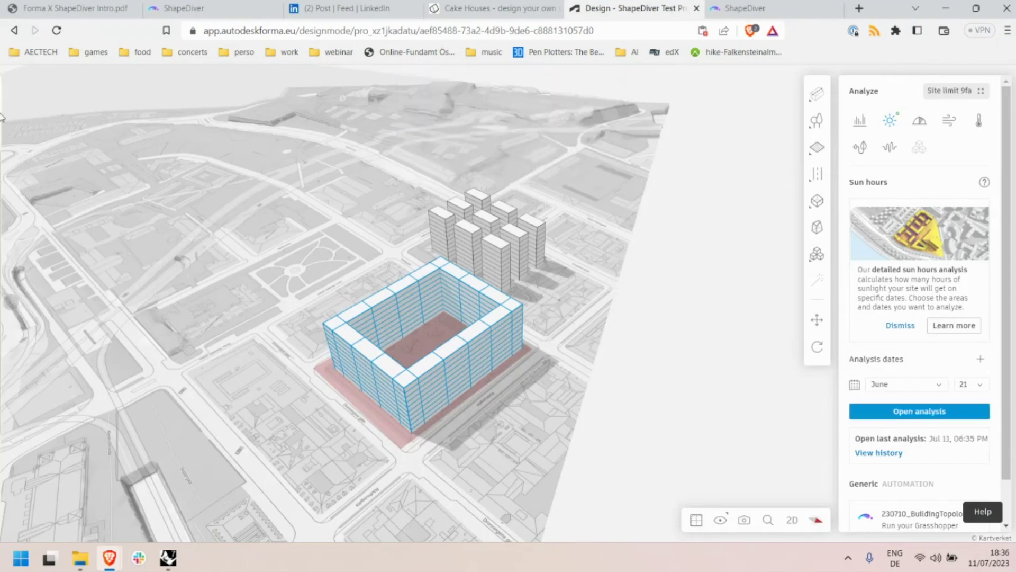
# Compare the three sun hours analyses of Proposal 1 side by side, splitting the comparison vertically to fit the third.
pyautogui.click(16, 305)
pyautogui.click(19, 238)
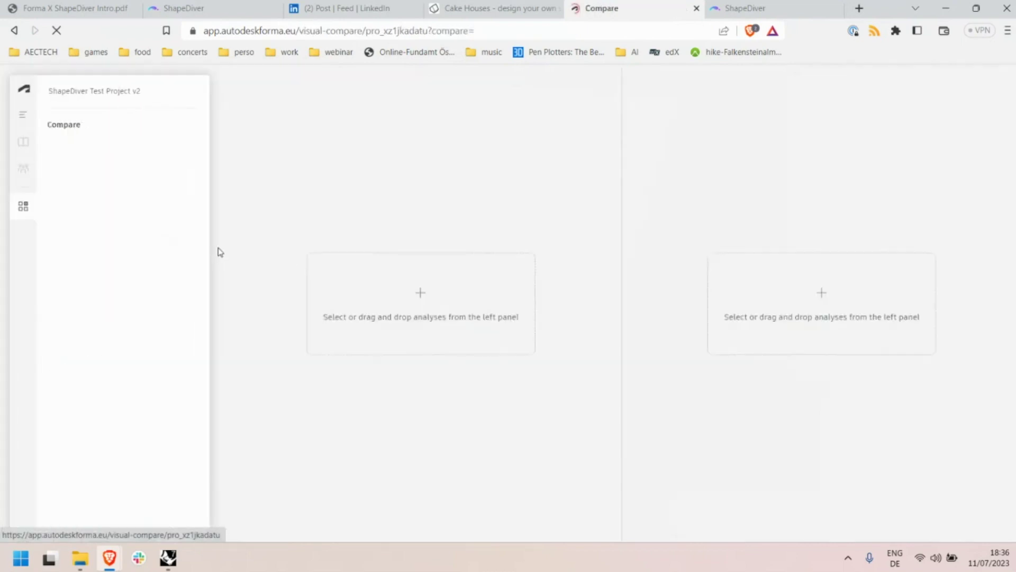
pyautogui.moveTo(86, 236); pyautogui.dragTo(423, 286)
pyautogui.moveTo(82, 284); pyautogui.dragTo(794, 281)
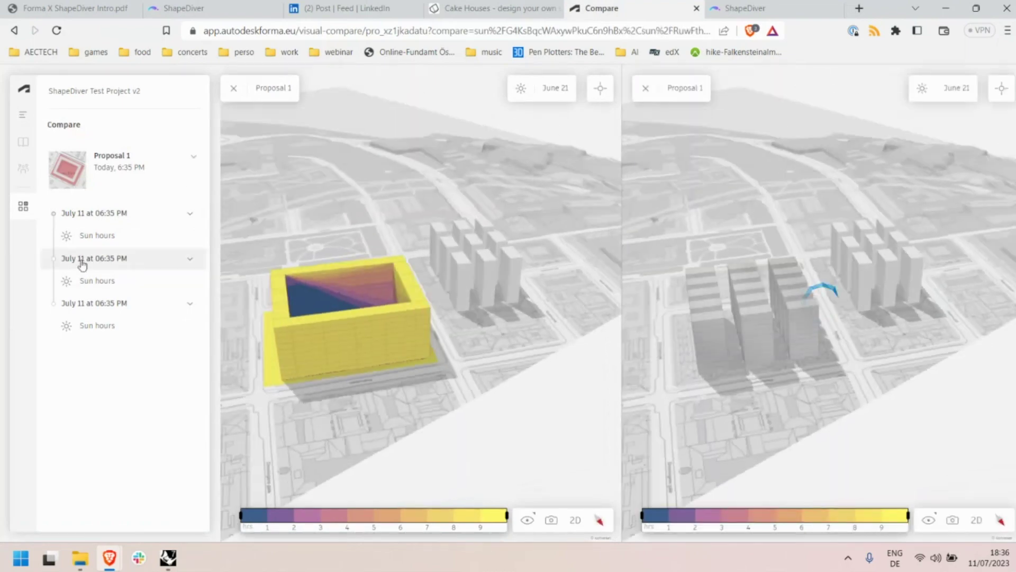
pyautogui.rightClick(542, 230)
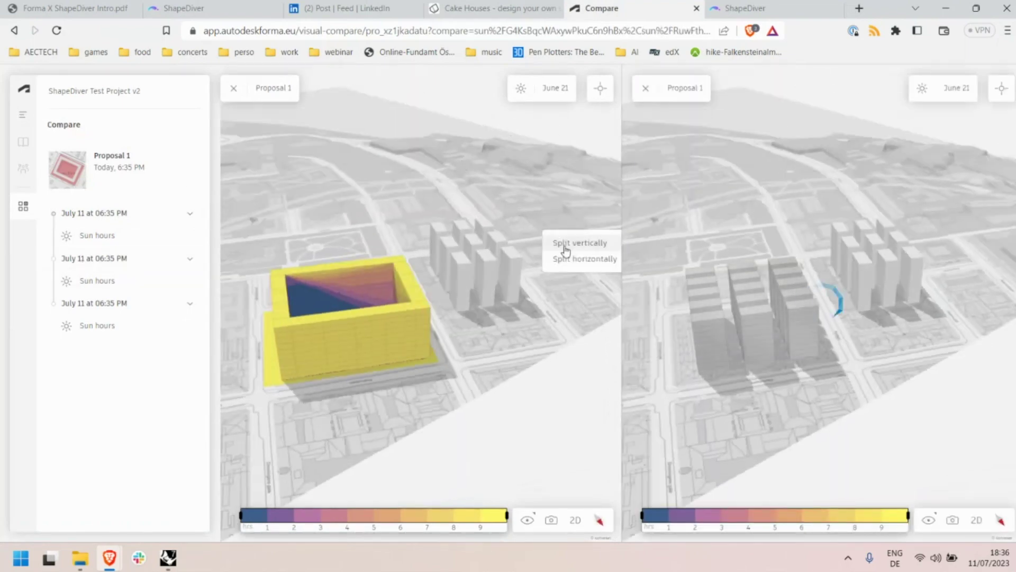
pyautogui.click(577, 249)
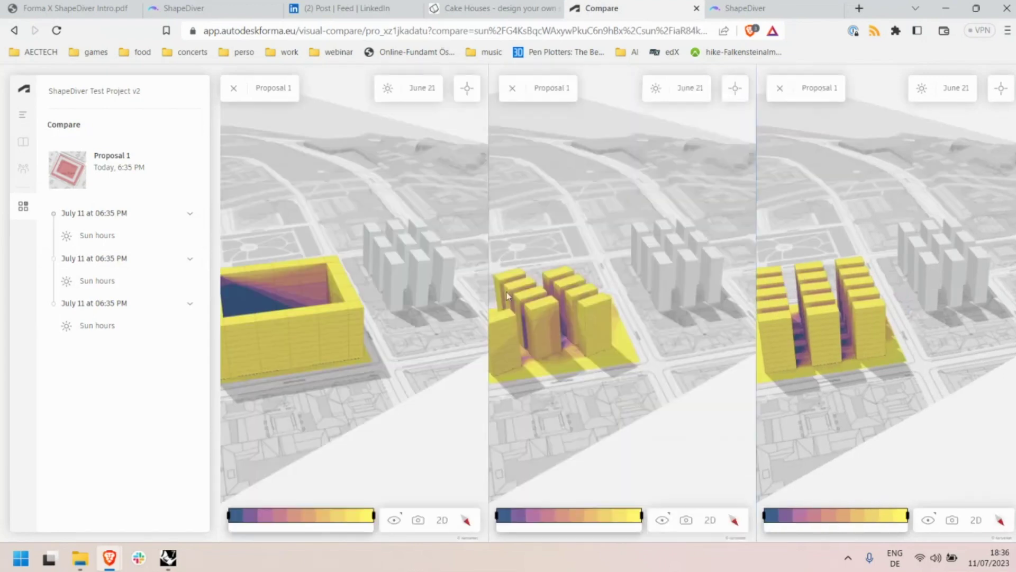
# Examine the sun hours results of the loop and both grid variants from several angles in the comparison.
pyautogui.moveTo(596, 309); pyautogui.dragTo(627, 310)
pyautogui.moveTo(626, 311)
pyautogui.mouseDown(button='right')
pyautogui.moveTo(658, 312)
pyautogui.moveTo(623, 297)
pyautogui.mouseUp(button='right')
pyautogui.click(615, 401)
pyautogui.moveTo(615, 401); pyautogui.dragTo(554, 373, button='right')
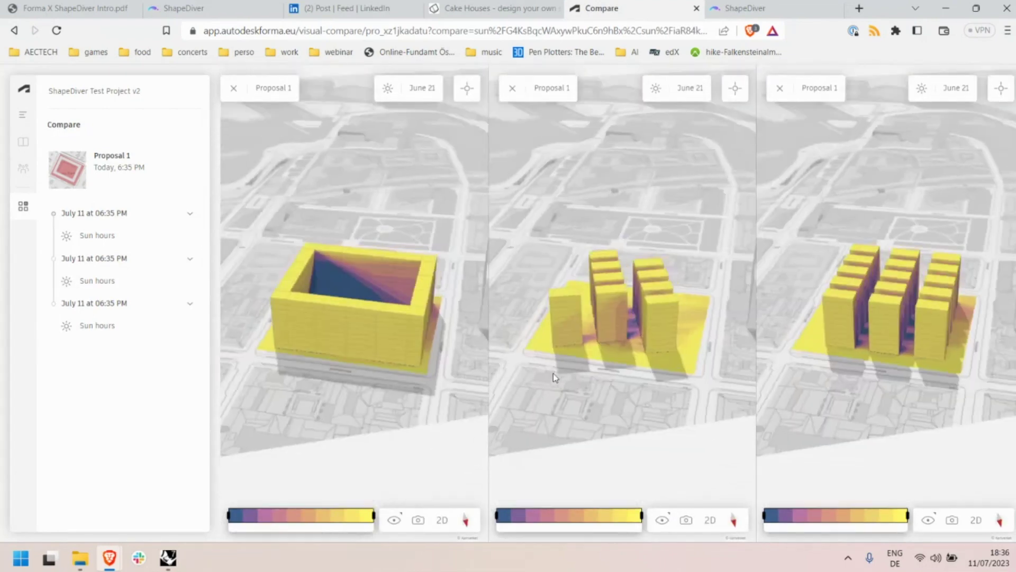
pyautogui.moveTo(617, 363); pyautogui.dragTo(602, 511, button='right')
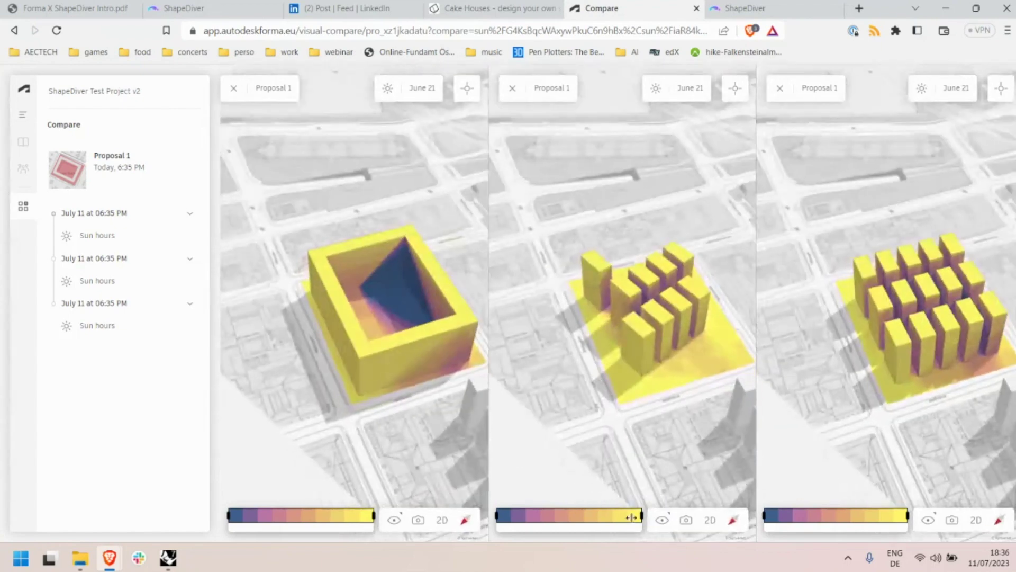
pyautogui.moveTo(640, 515)
pyautogui.mouseDown()
pyautogui.moveTo(597, 514)
pyautogui.moveTo(646, 515)
pyautogui.mouseUp()
pyautogui.moveTo(363, 512); pyautogui.dragTo(391, 516)
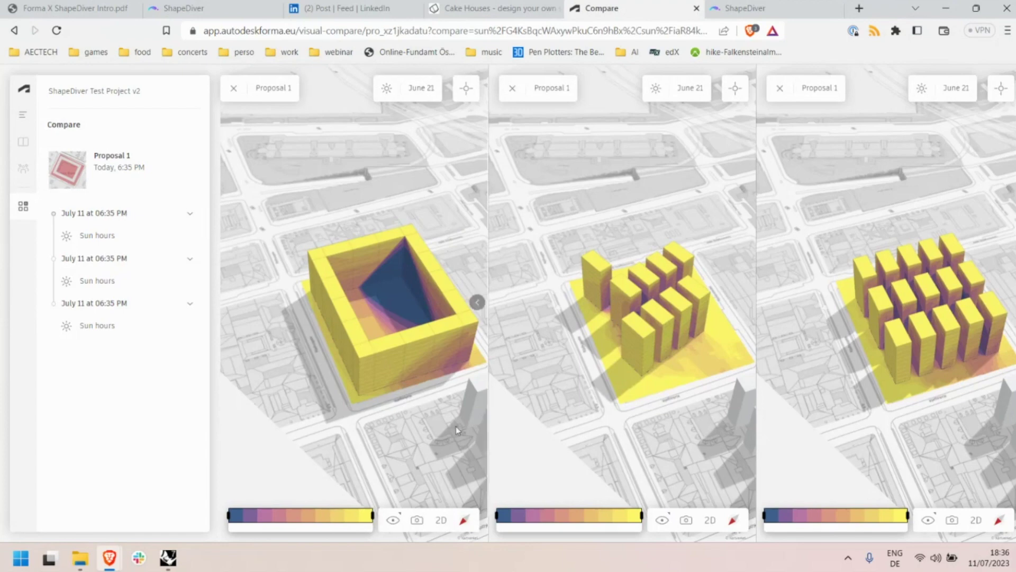
pyautogui.moveTo(456, 427); pyautogui.dragTo(368, 389)
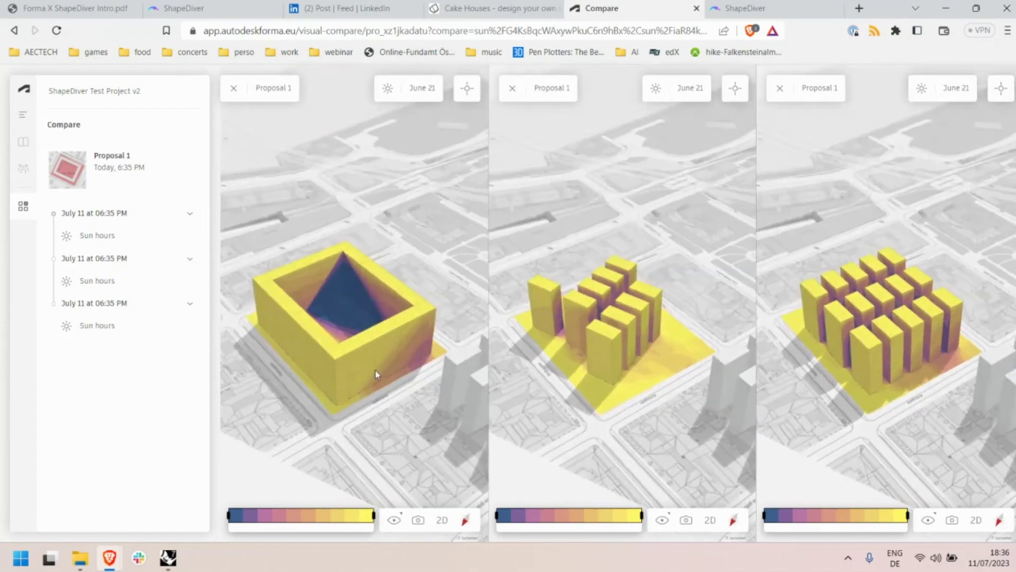
# Remove all three sun hours analyses from the comparison.
pyautogui.click(231, 89)
pyautogui.click(642, 90)
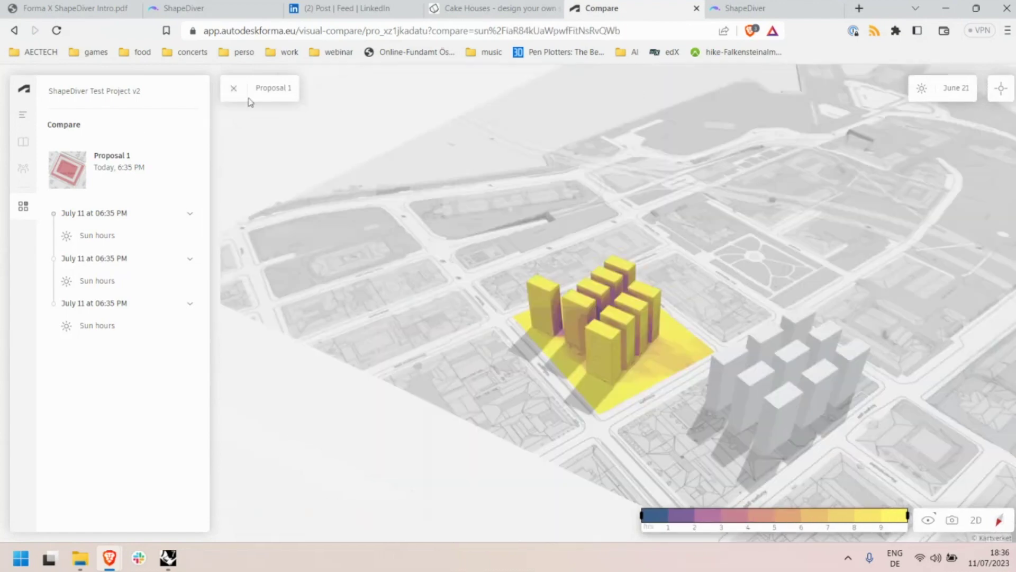
pyautogui.click(233, 90)
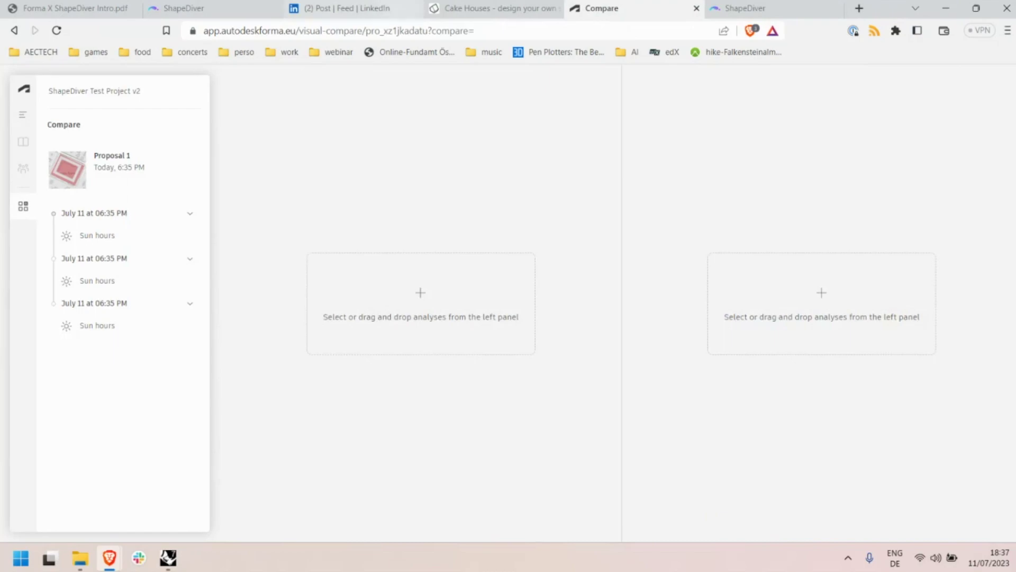
pyautogui.moveTo(110, 557)
pyautogui.click(94, 528)
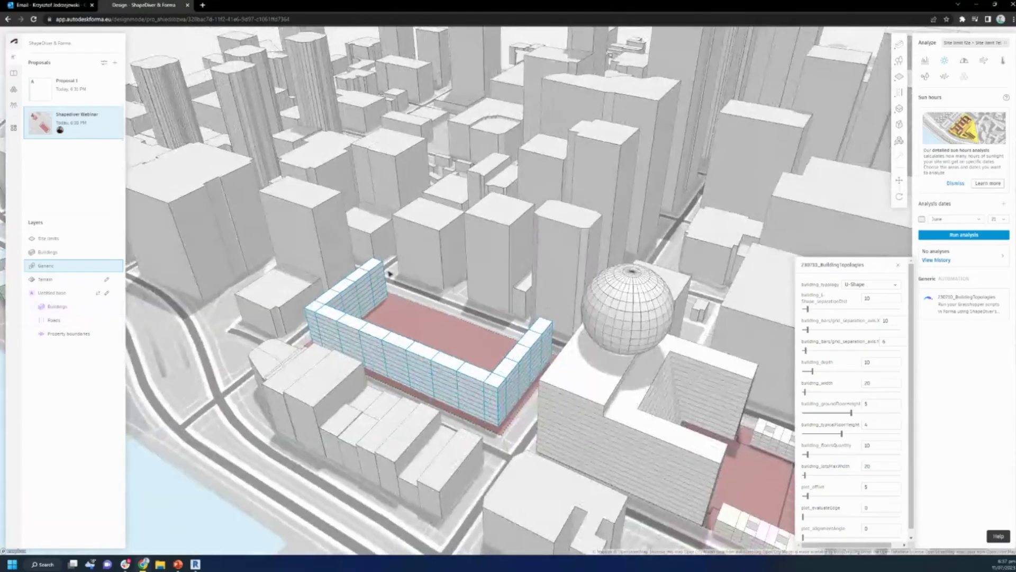
# Try the Bars typology on the selected U-shaped building's plot, and set its building_typology to L-Shape.
pyautogui.click(871, 285)
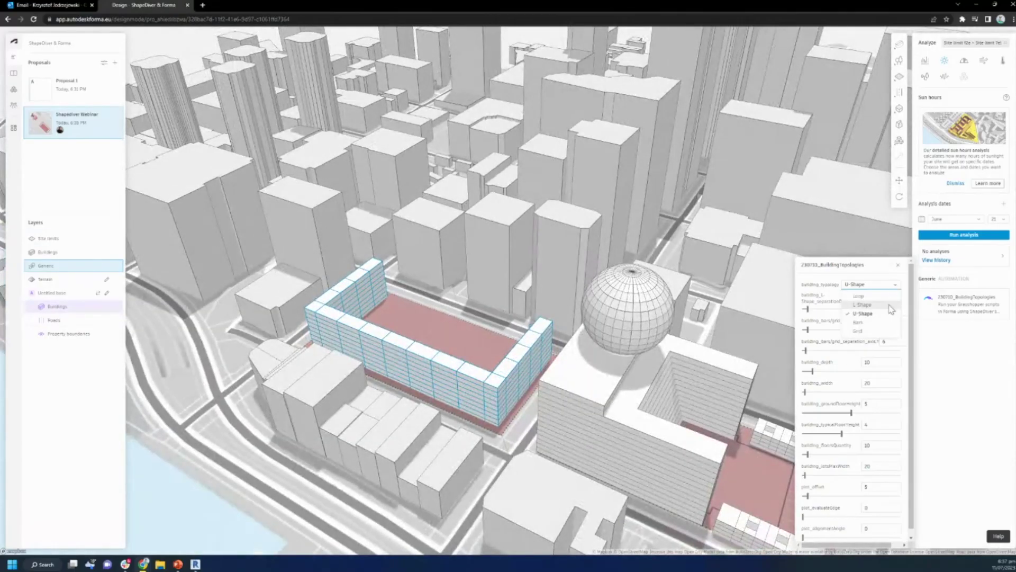
pyautogui.click(878, 322)
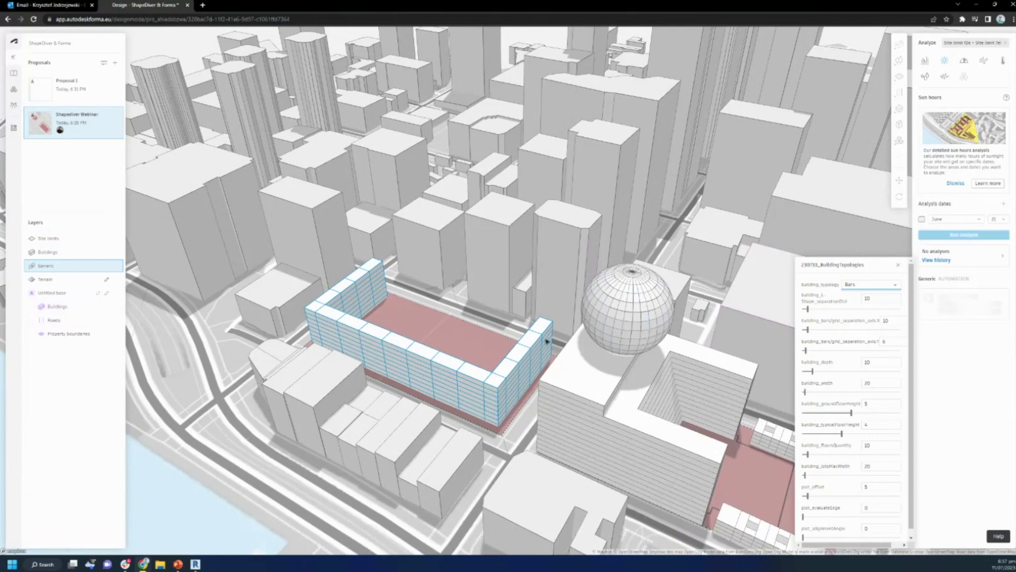
pyautogui.moveTo(461, 318); pyautogui.dragTo(462, 334)
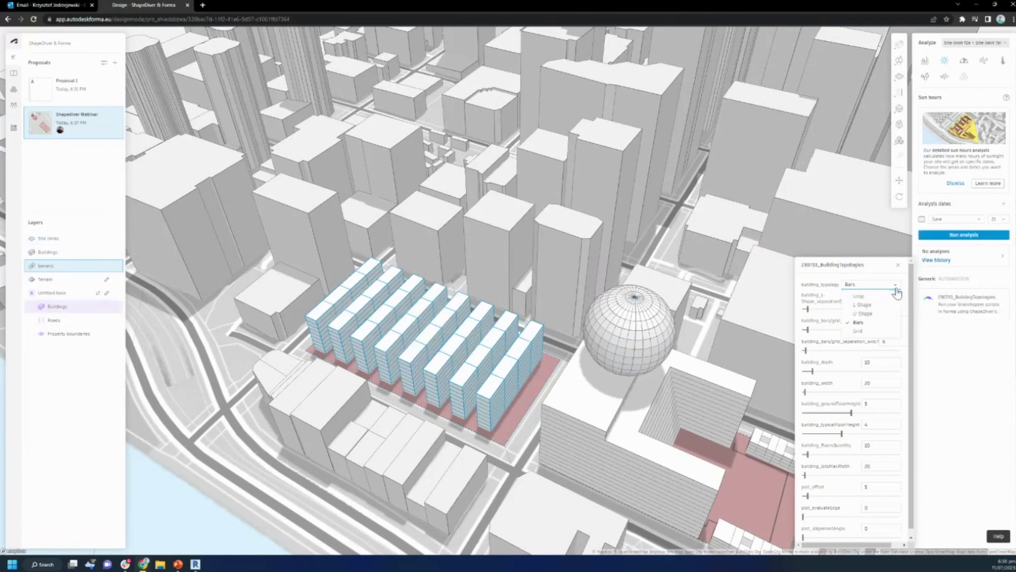
pyautogui.click(893, 286)
pyautogui.click(881, 307)
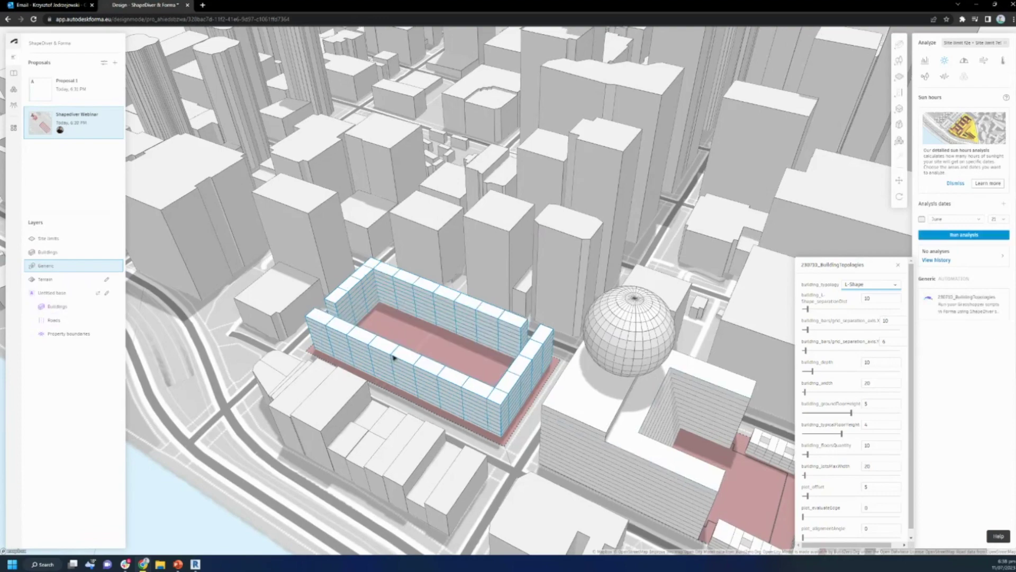
# Bring up Revit beside the browser, and send the ShapeDiver Webinar proposal from Forma to Revit.
pyautogui.moveTo(394, 358); pyautogui.dragTo(400, 366)
pyautogui.moveTo(529, 368); pyautogui.dragTo(511, 356)
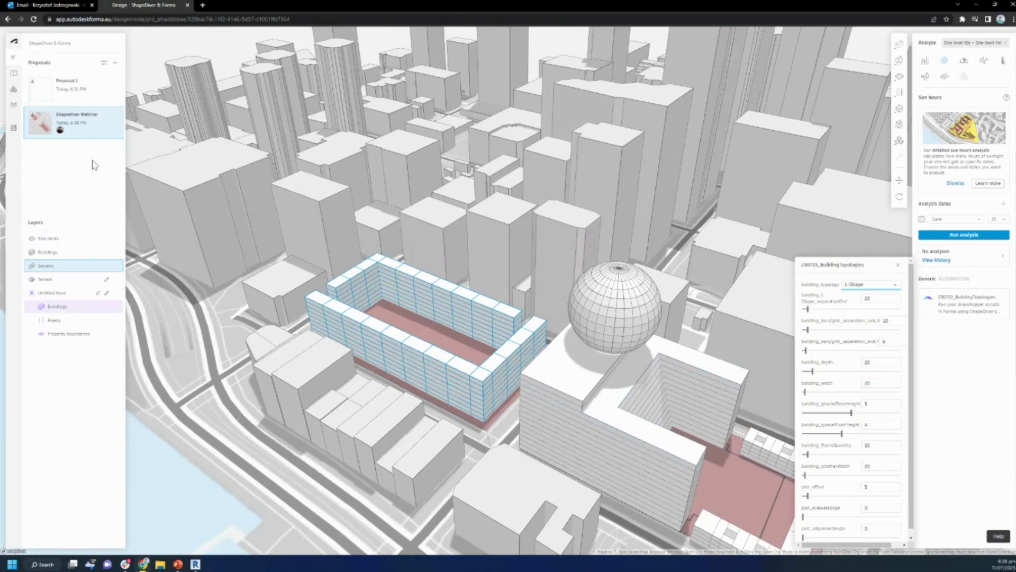
pyautogui.click(197, 564)
pyautogui.click(197, 564)
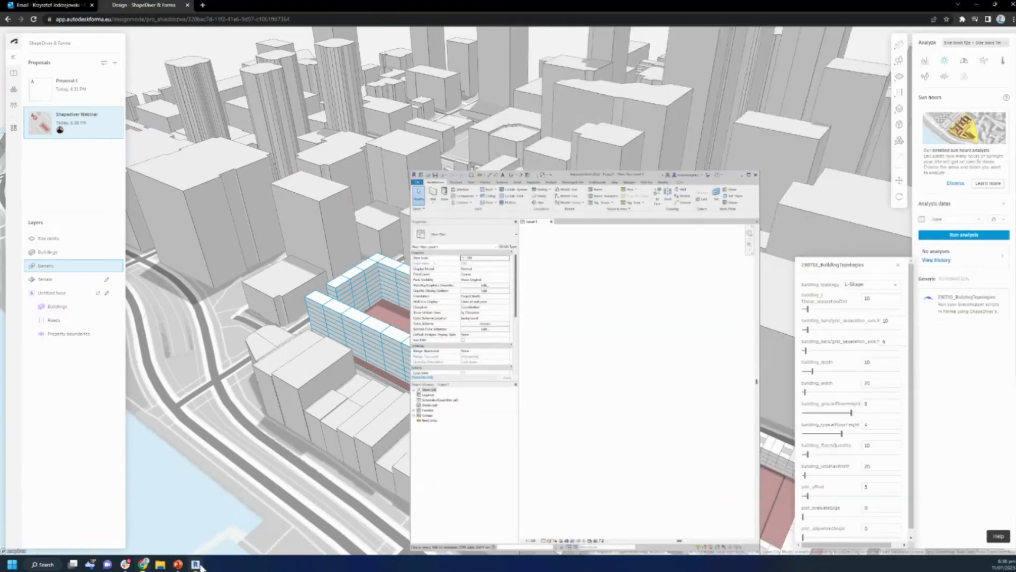
pyautogui.click(197, 563)
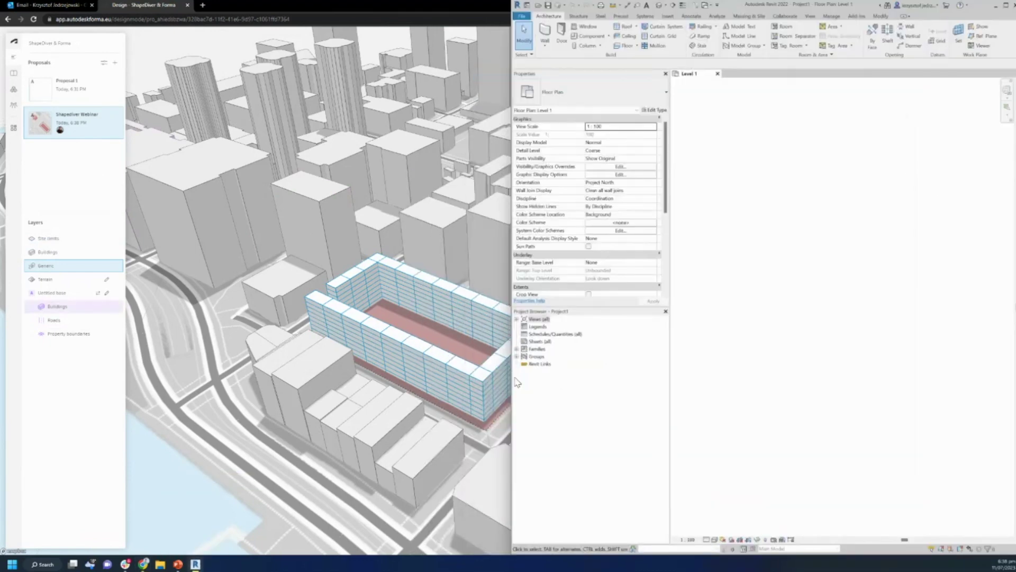
pyautogui.click(68, 361)
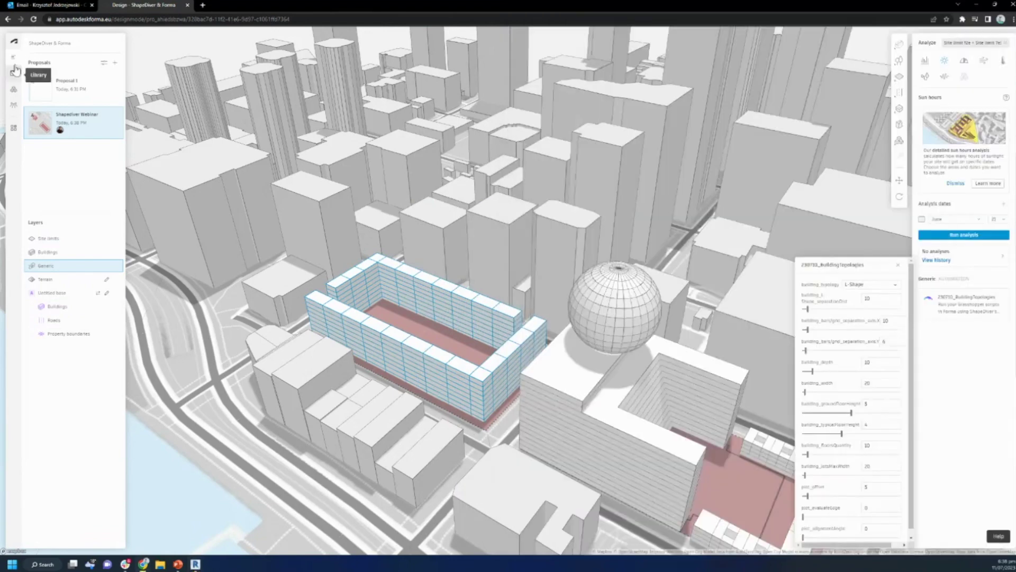
pyautogui.click(116, 116)
pyautogui.moveTo(169, 152)
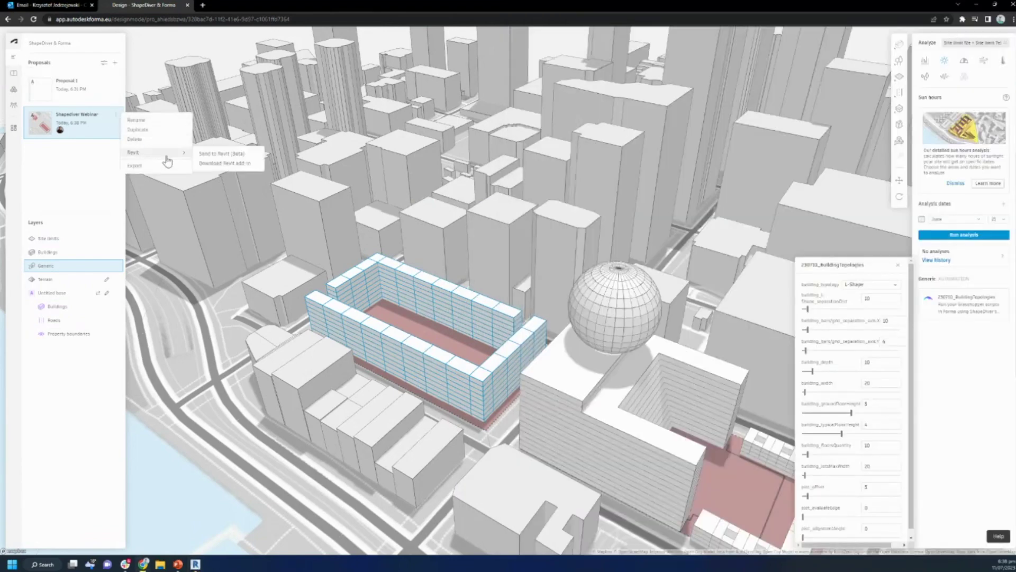
pyautogui.click(238, 155)
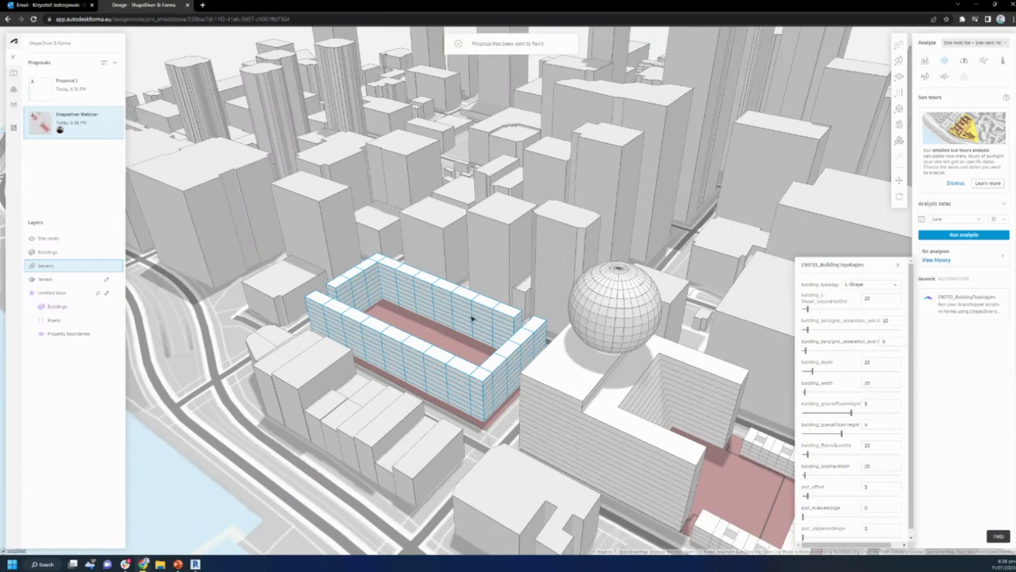
pyautogui.moveTo(473, 317); pyautogui.dragTo(466, 325, button='right')
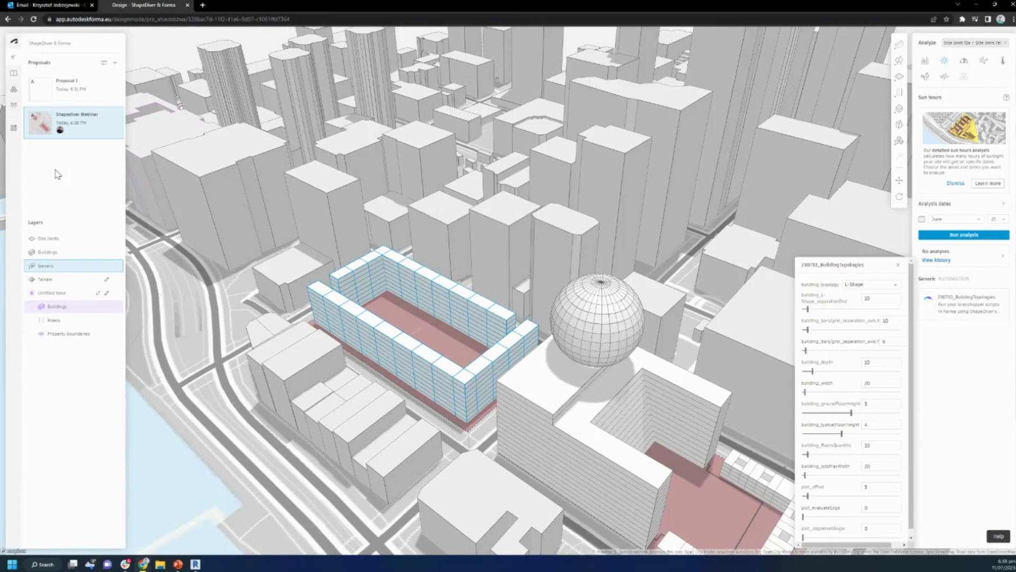
# Switch to Revit and load the ShapeDiver Webinar Forma proposal, continuing without updating the Forma add-in.
pyautogui.click(197, 564)
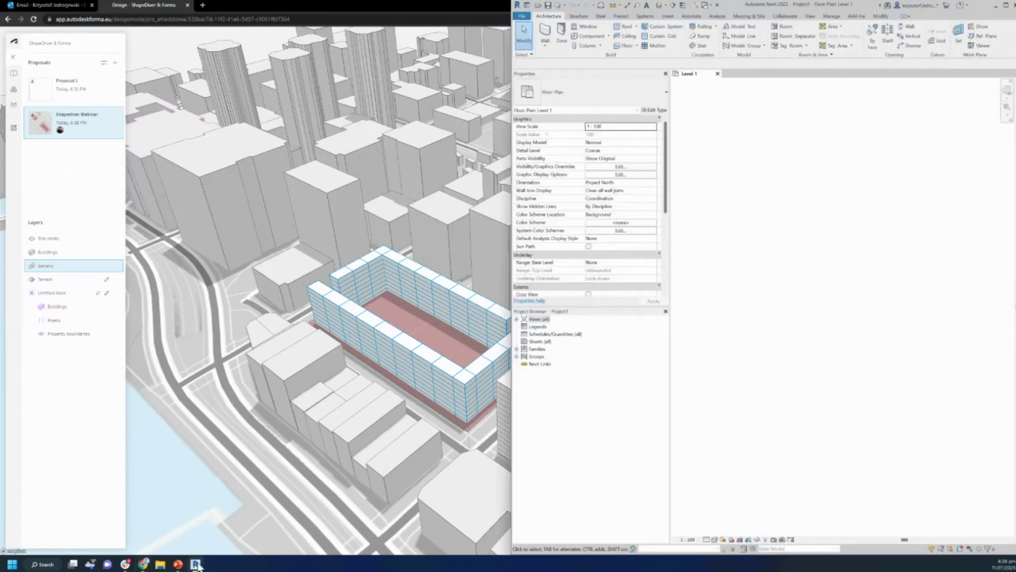
pyautogui.click(766, 16)
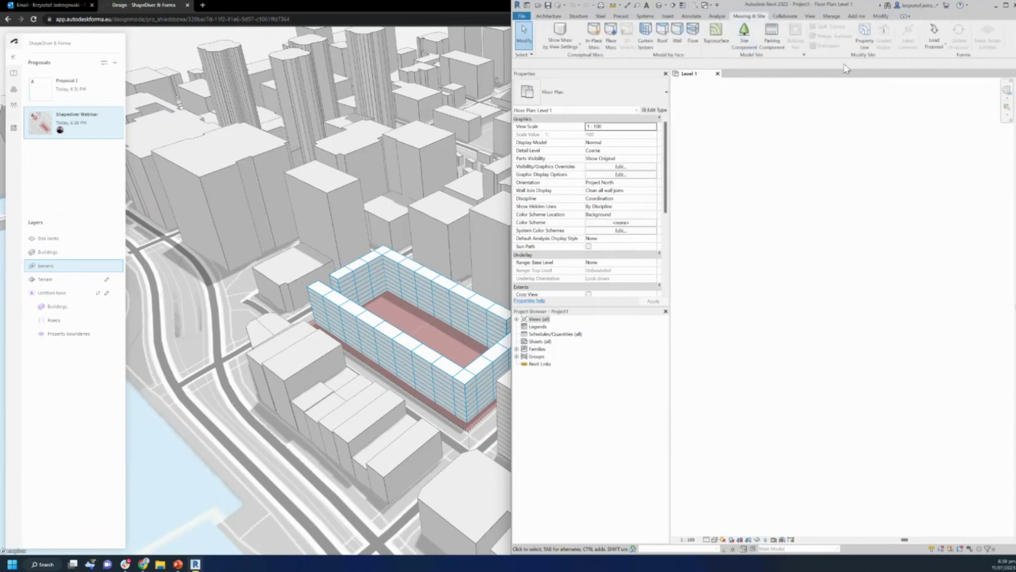
pyautogui.click(945, 48)
pyautogui.click(927, 59)
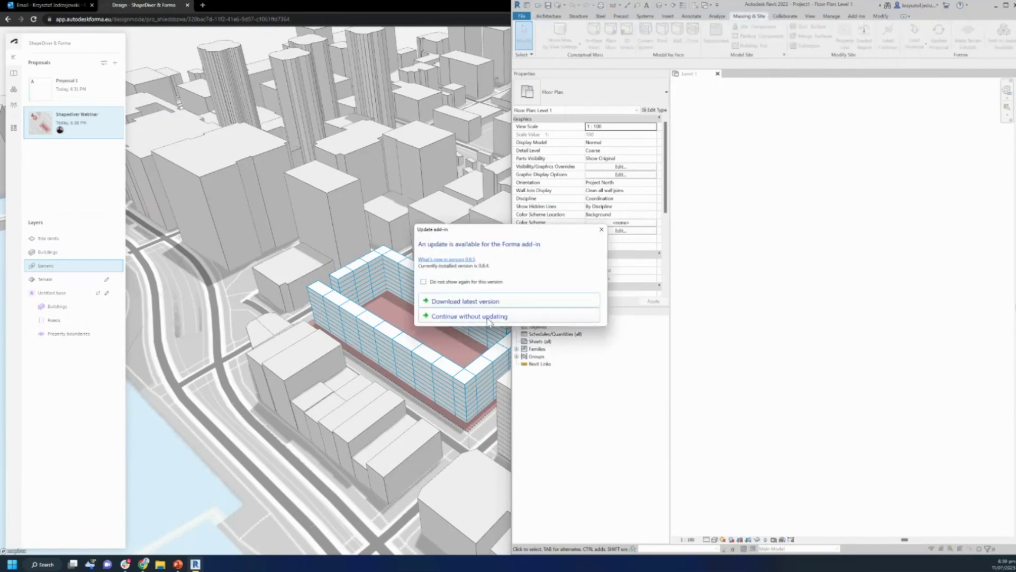
pyautogui.click(487, 316)
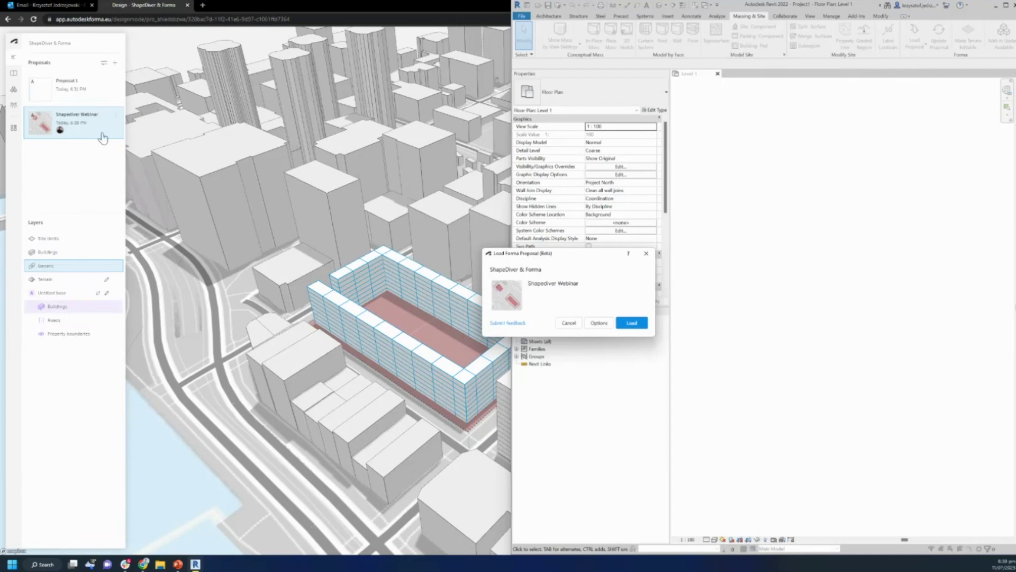
pyautogui.click(634, 325)
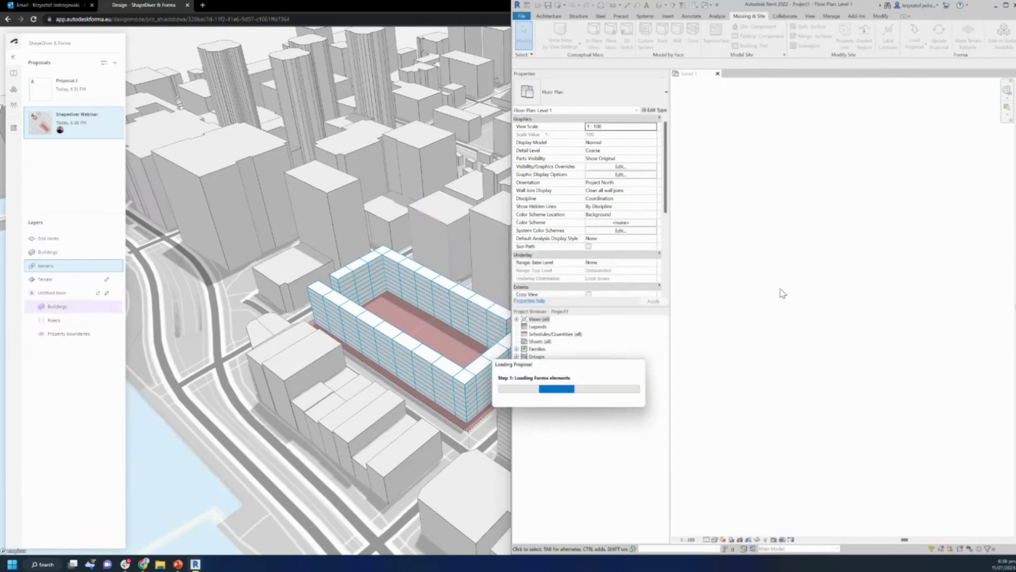
# Place the Forma browser window beside Revit and look over the generated buildings from several distances.
pyautogui.click(350, 6)
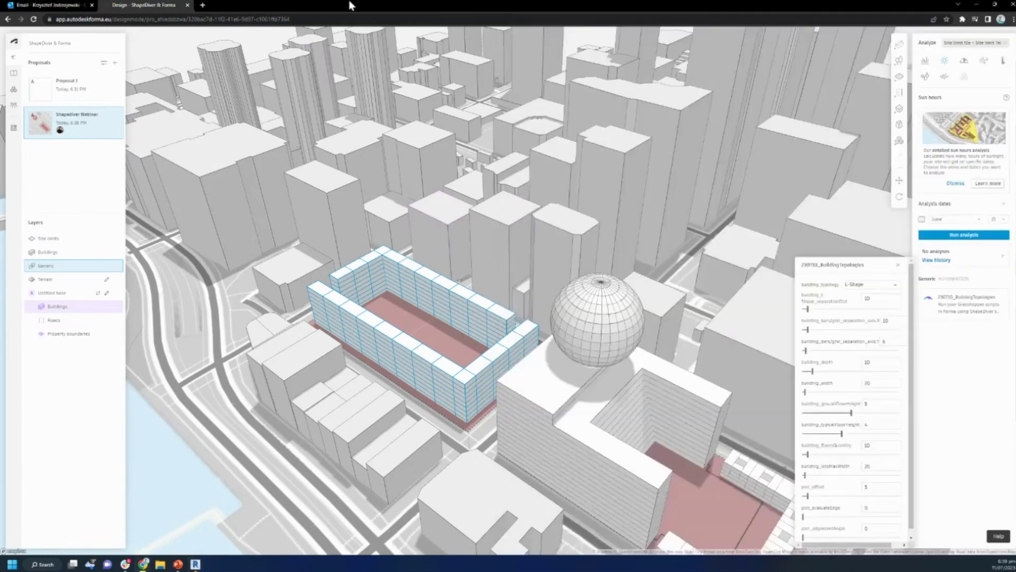
pyautogui.doubleClick(349, 5)
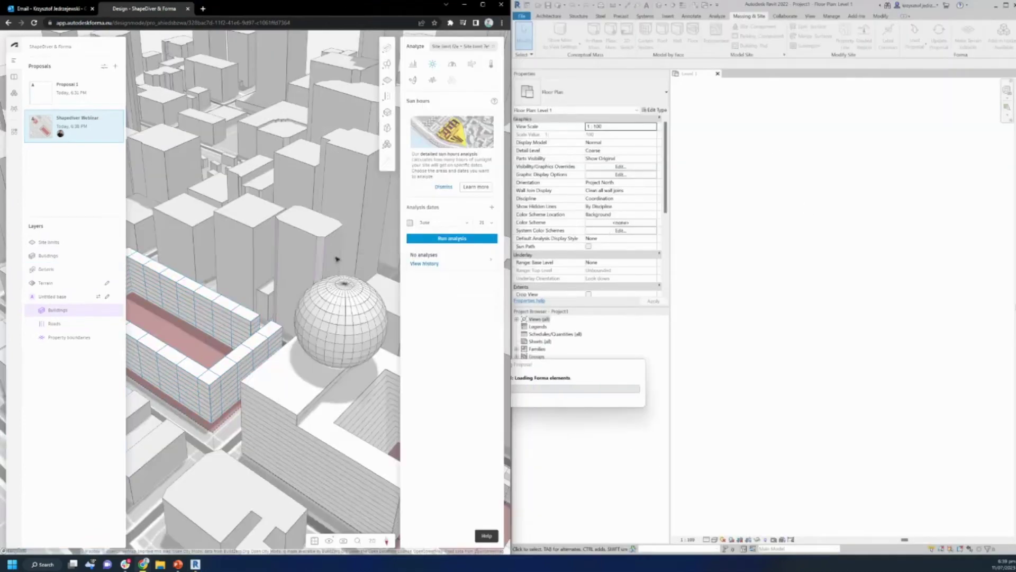
pyautogui.scroll(-6, 332, 287)
pyautogui.scroll(3, 265, 316)
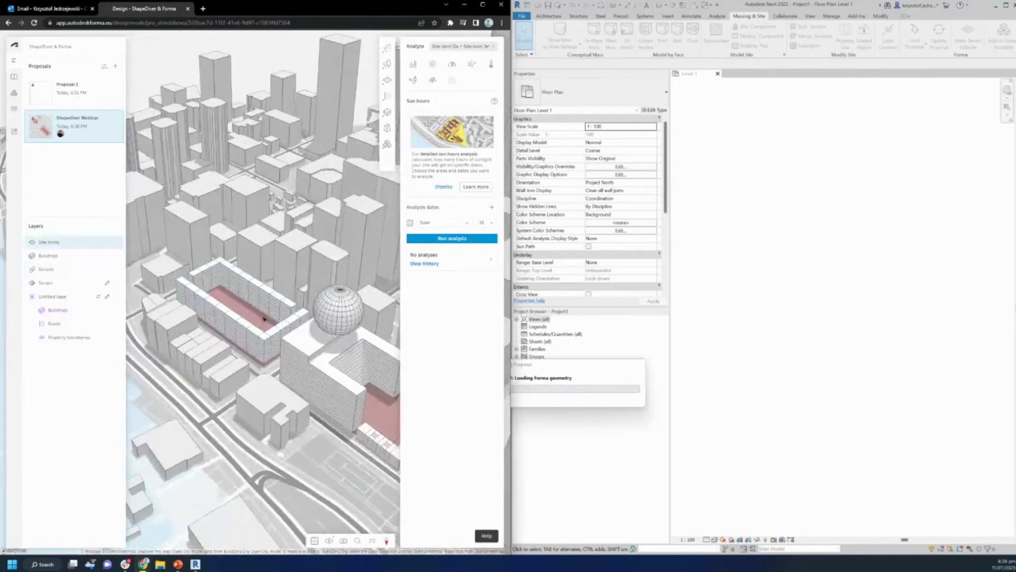
pyautogui.scroll(-5, 264, 319)
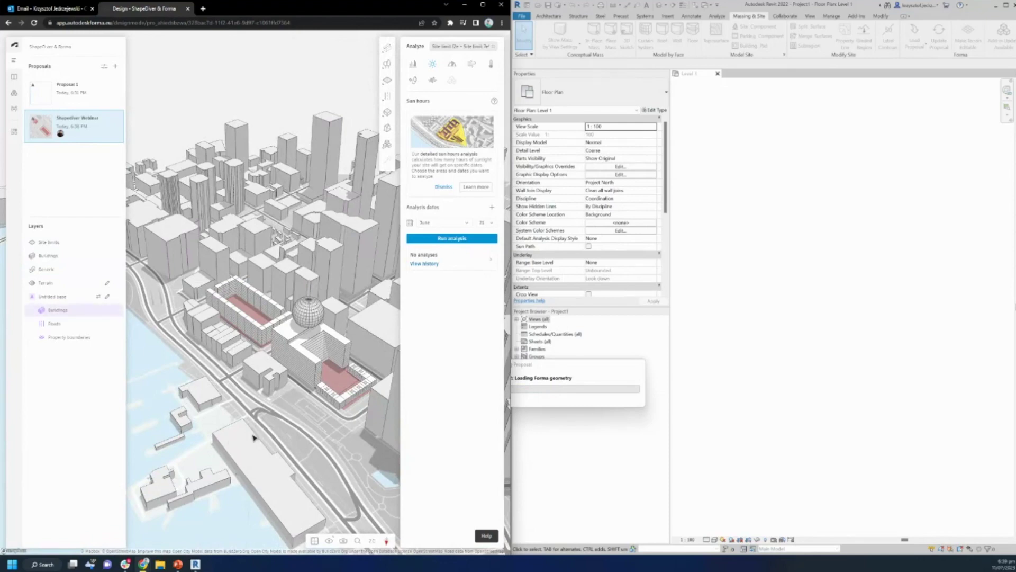
pyautogui.scroll(3, 353, 370)
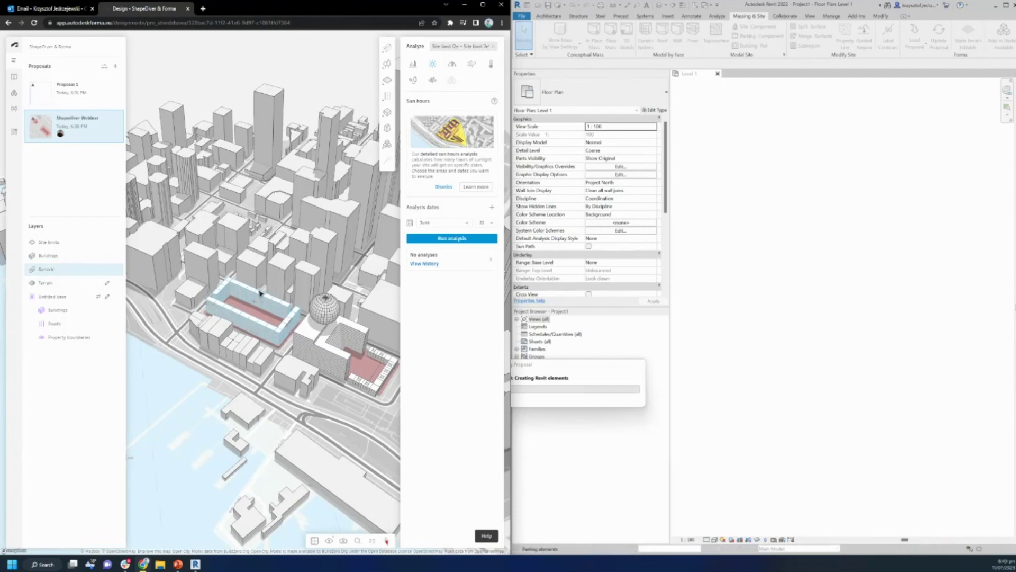
pyautogui.scroll(4, 264, 290)
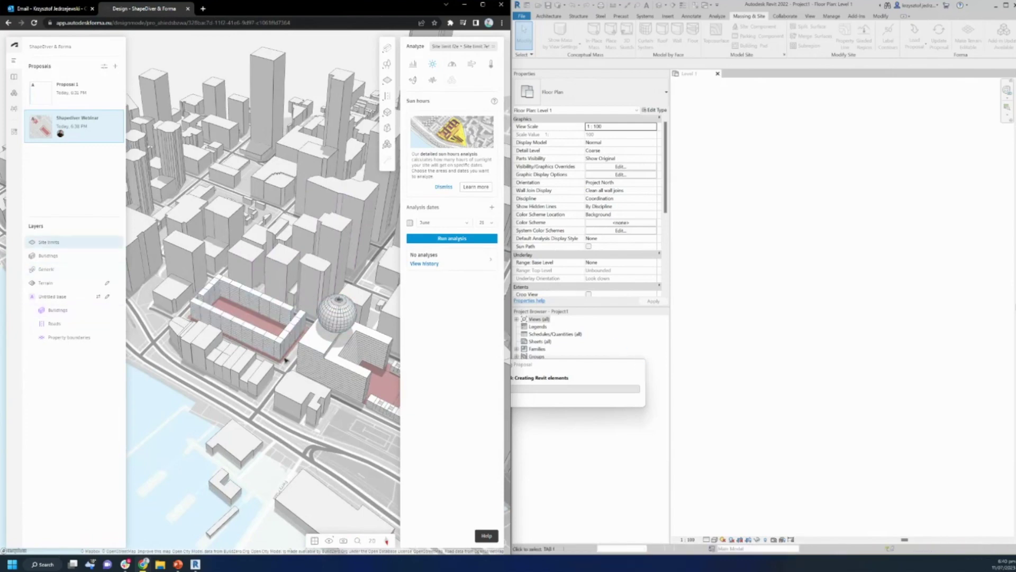
pyautogui.scroll(-4, 242, 313)
pyautogui.scroll(3, 330, 345)
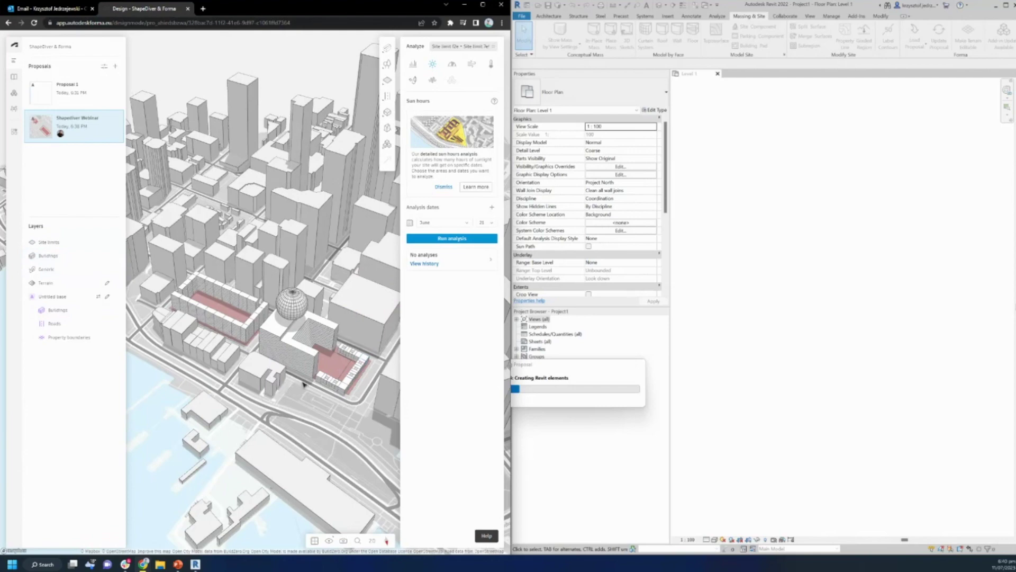
pyautogui.scroll(5, 321, 408)
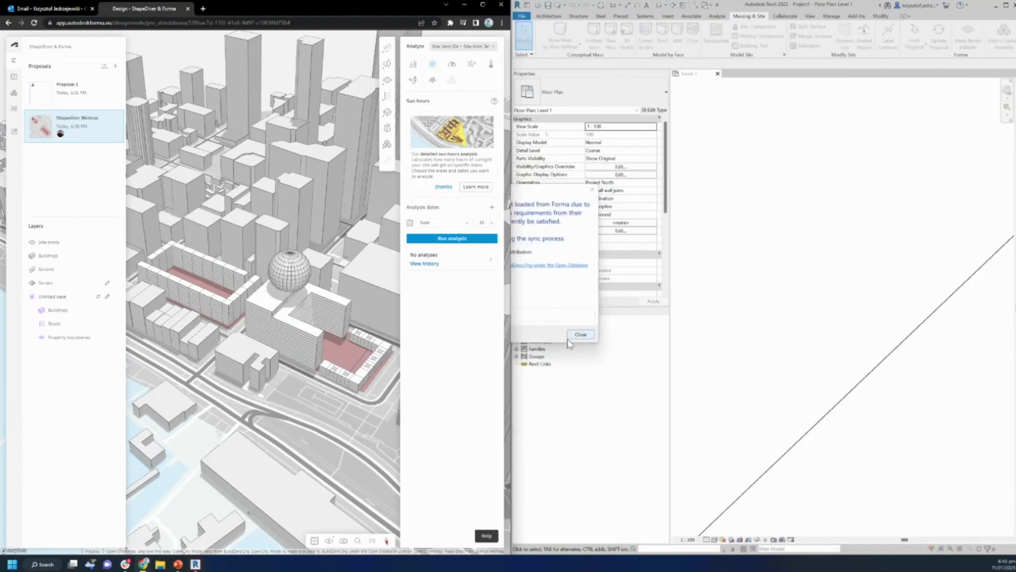
# Dismiss the Forma loading report in Revit, open the default 3D view and maximize the Revit window.
pyautogui.click(572, 337)
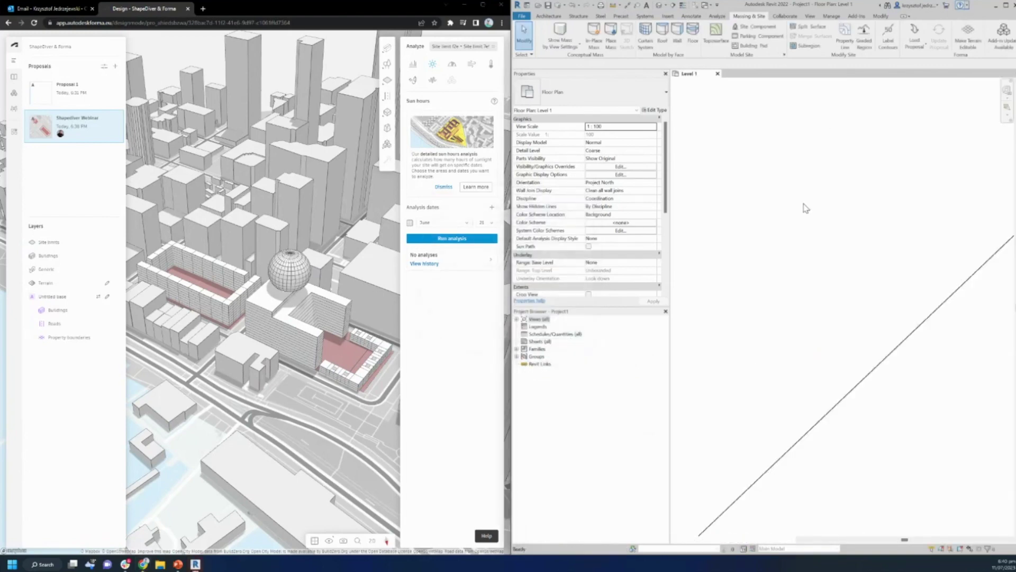
pyautogui.scroll(-4, 763, 228)
pyautogui.scroll(7, 790, 252)
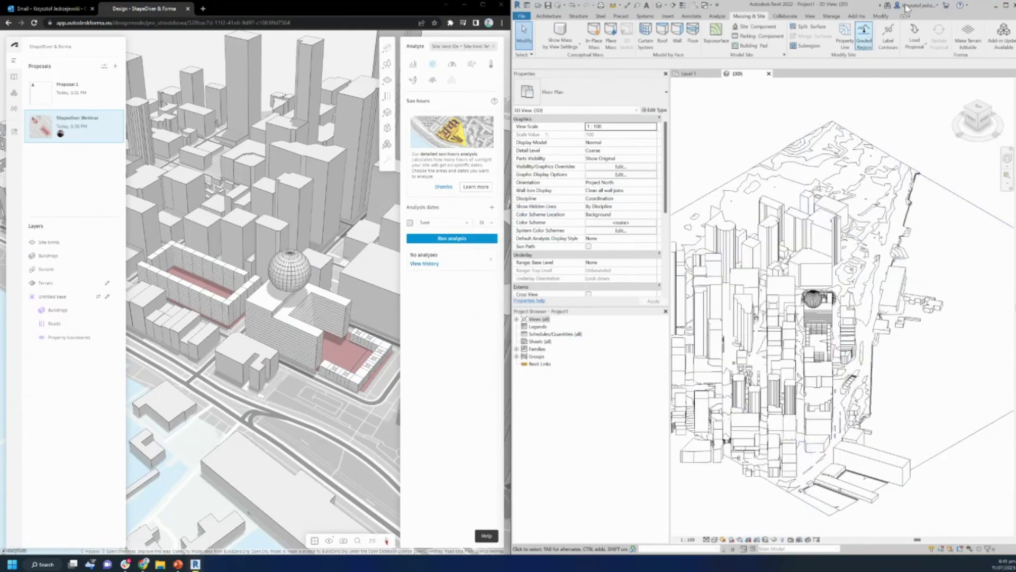
pyautogui.click(1006, 6)
# Examine the imported city model in 3D from several angles, including the sphere and the generated buildings.
pyautogui.keyDown('shift'); pyautogui.moveTo(466, 349); pyautogui.dragTo(423, 371, button='middle'); pyautogui.keyUp('shift')
pyautogui.scroll(6, 280, 296)
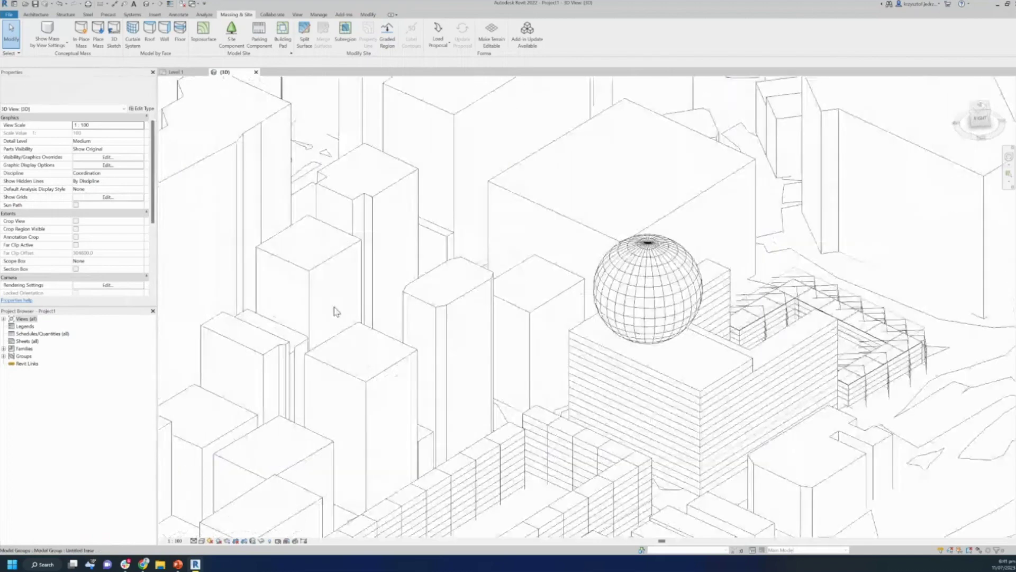
pyautogui.scroll(-5, 435, 323)
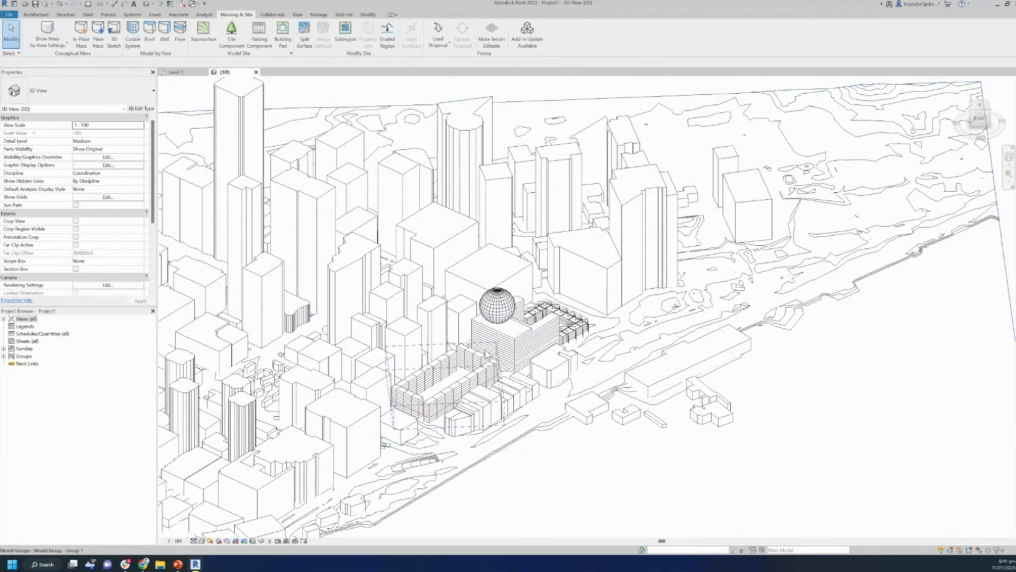
pyautogui.scroll(3, 485, 351)
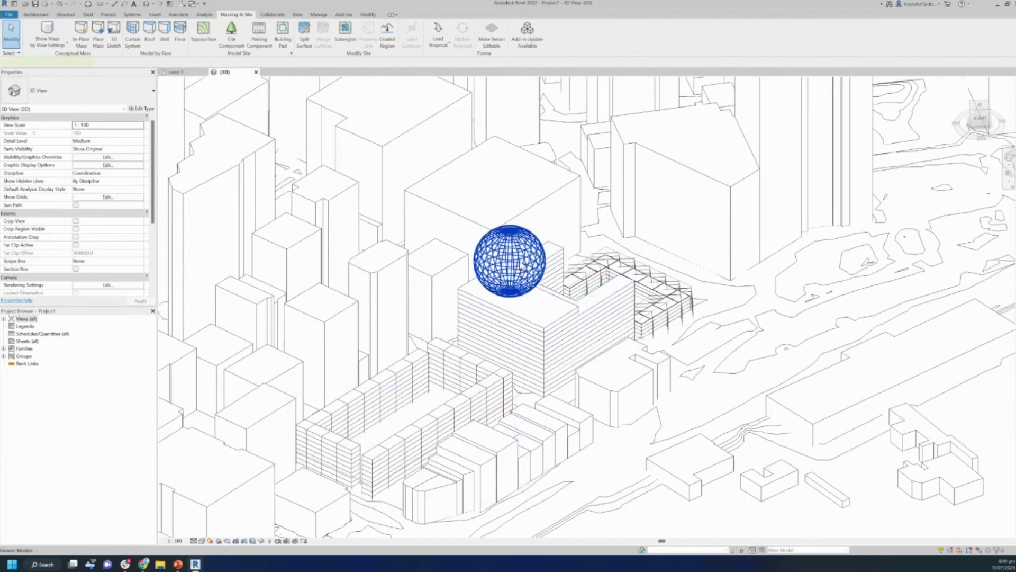
pyautogui.click(521, 271)
pyautogui.press('Escape')
pyautogui.moveTo(489, 379); pyautogui.dragTo(522, 390, button='middle')
pyautogui.scroll(2, 521, 390)
pyautogui.keyDown('shift'); pyautogui.moveTo(438, 318); pyautogui.dragTo(409, 301, button='middle'); pyautogui.keyUp('shift')
pyautogui.scroll(-4, 441, 382)
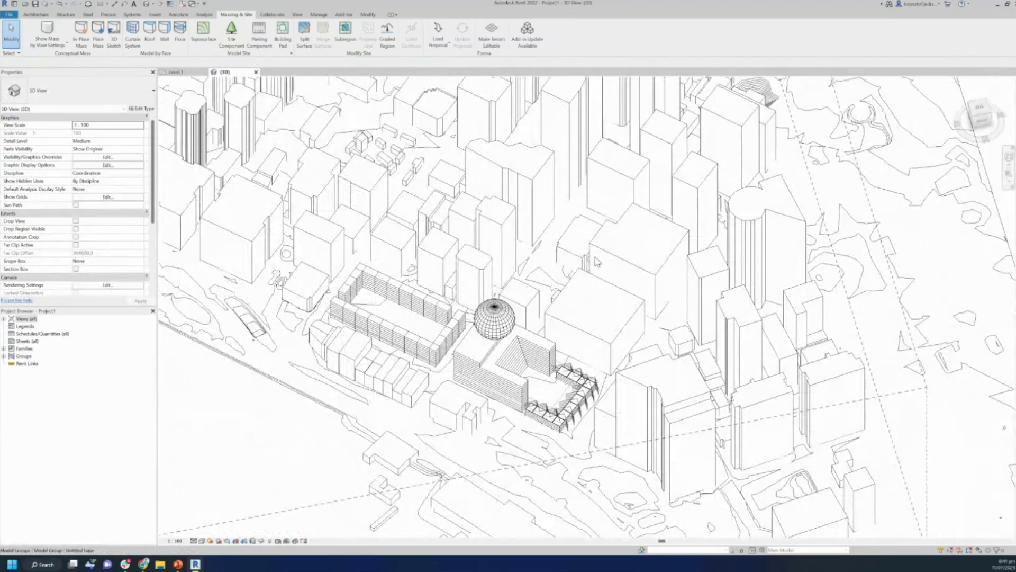
# Set Revit beside the browser again and draw a rectangle of walls about 13 m wide in the U-shaped building's courtyard.
pyautogui.press('super+Right')
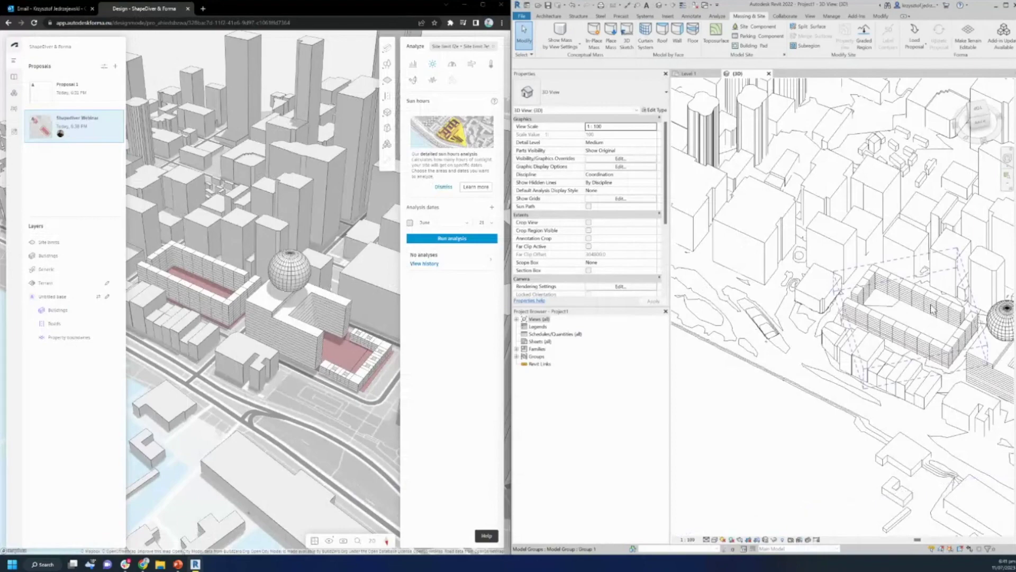
pyautogui.scroll(5, 933, 313)
pyautogui.moveTo(921, 287); pyautogui.dragTo(804, 345, button='middle')
pyautogui.scroll(-2, 792, 331)
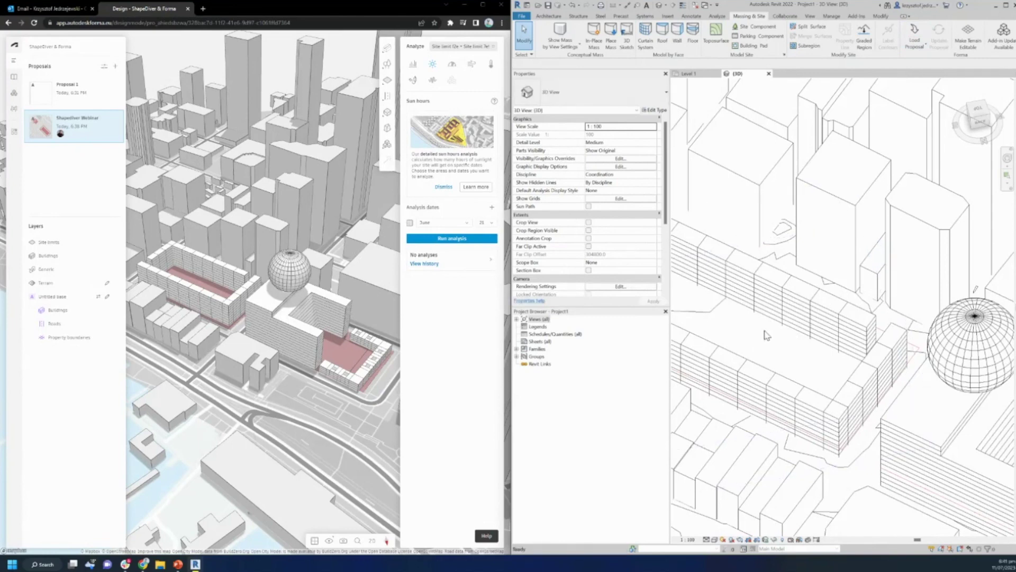
pyautogui.press('w')
pyautogui.press('a')
pyautogui.click(843, 27)
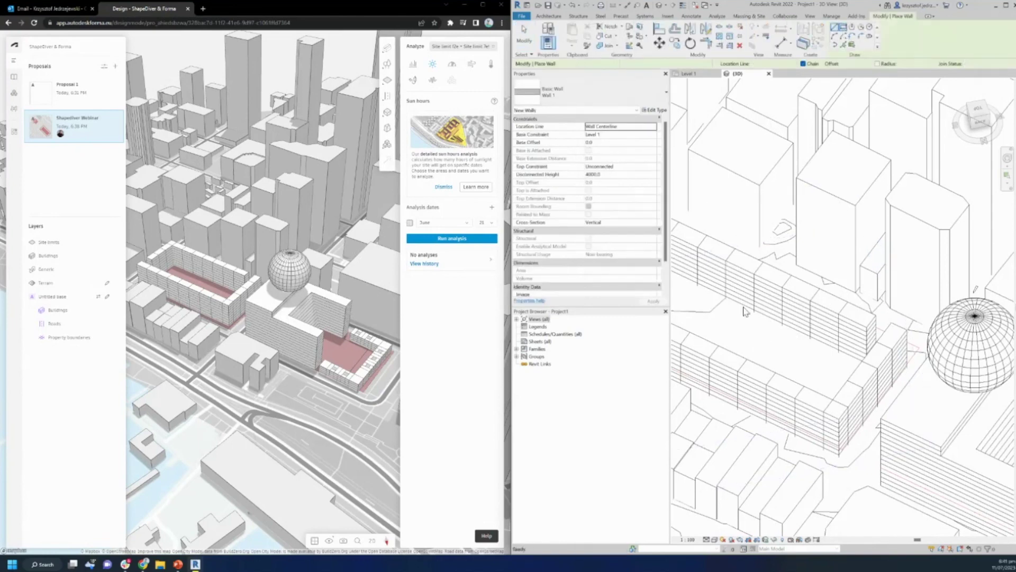
pyautogui.click(729, 317)
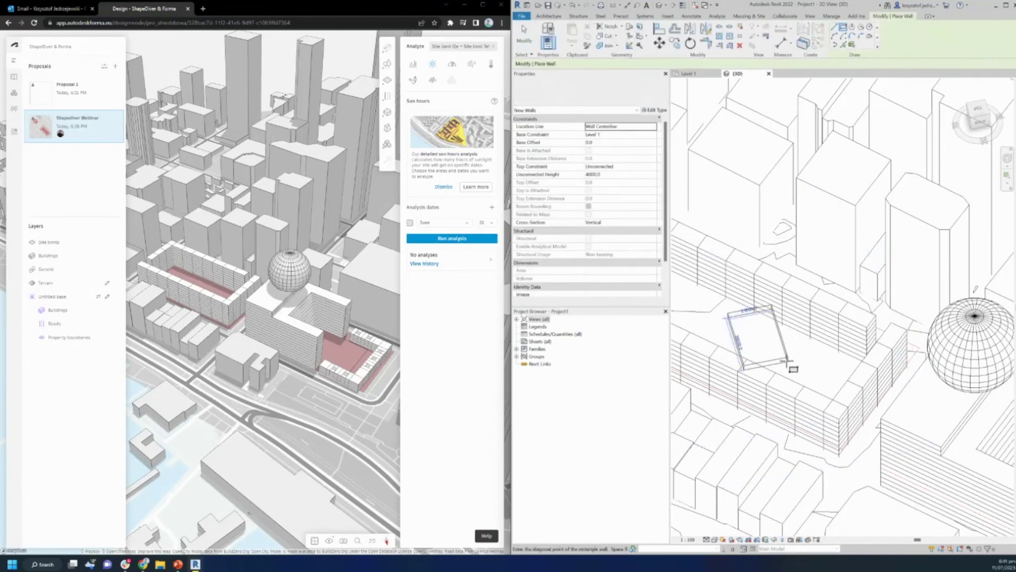
pyautogui.click(762, 352)
pyautogui.press('Escape')
pyautogui.press('Escape')
# Set the Unconnected Height of all four courtyard walls to 40000.
pyautogui.click(760, 354)
pyautogui.keyDown('ctrl'); pyautogui.click(737, 336); pyautogui.keyUp('ctrl')
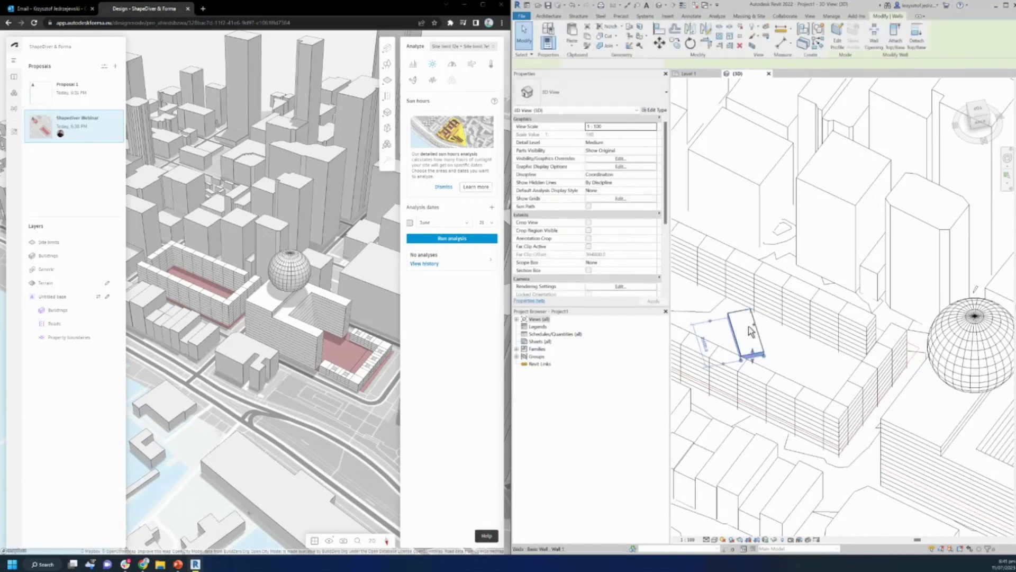
pyautogui.keyDown('ctrl'); pyautogui.click(757, 329); pyautogui.keyUp('ctrl')
pyautogui.press('Escape')
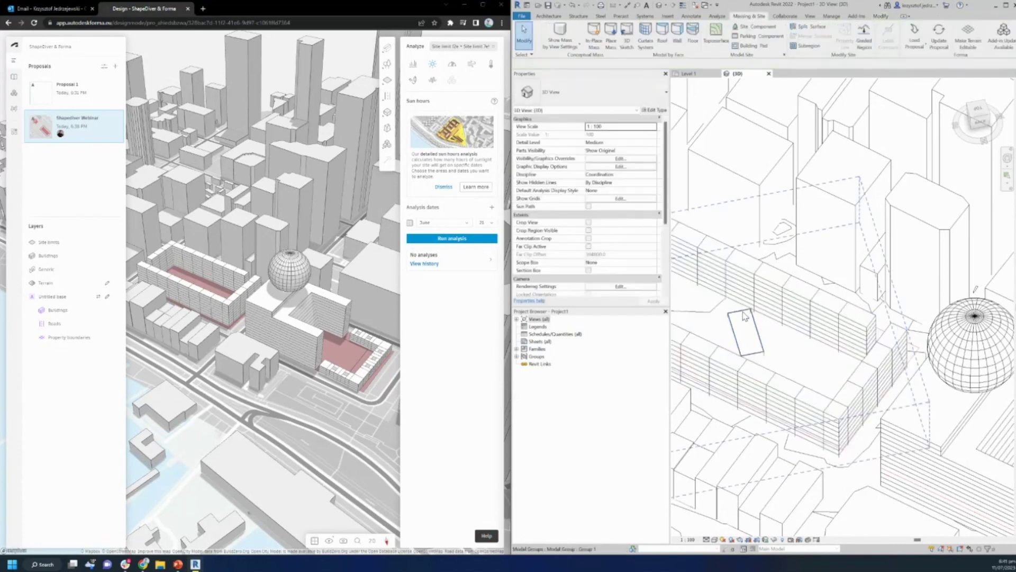
pyautogui.scroll(3, 744, 314)
pyautogui.click(733, 318)
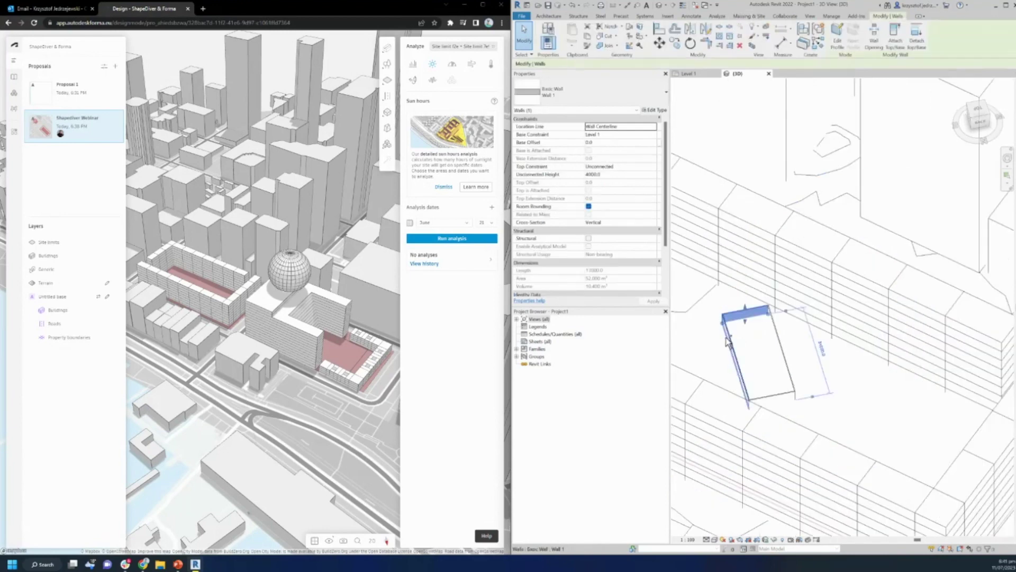
pyautogui.keyDown('ctrl'); pyautogui.click(792, 380); pyautogui.keyUp('ctrl')
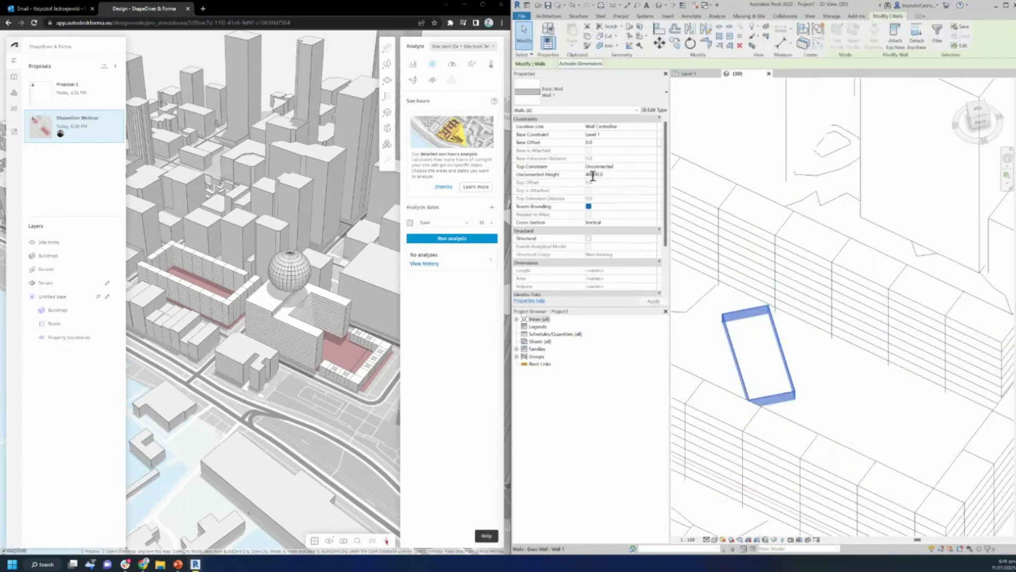
pyautogui.click(592, 176)
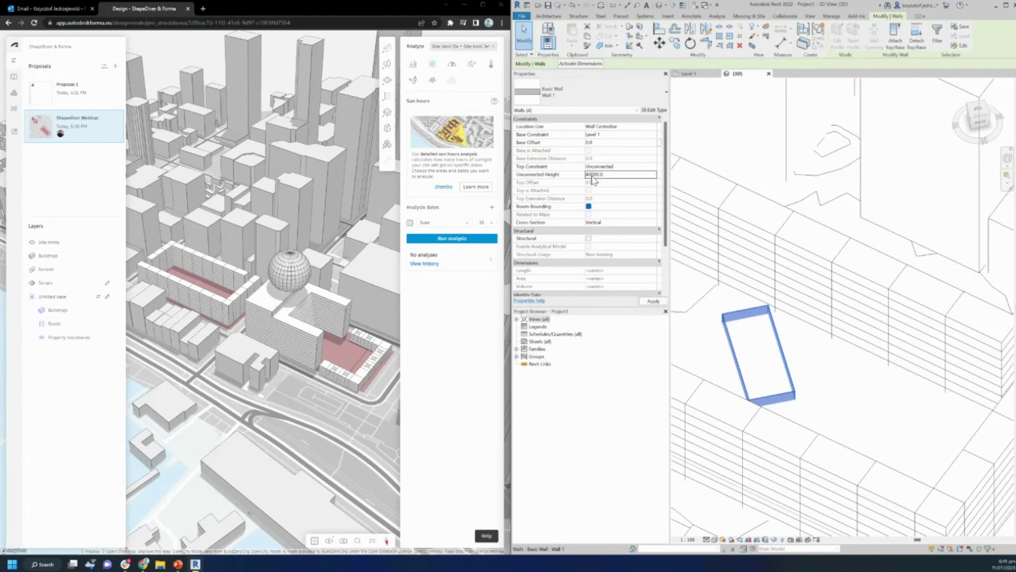
pyautogui.click(653, 301)
pyautogui.scroll(-1, 817, 351)
pyautogui.scroll(-3, 825, 362)
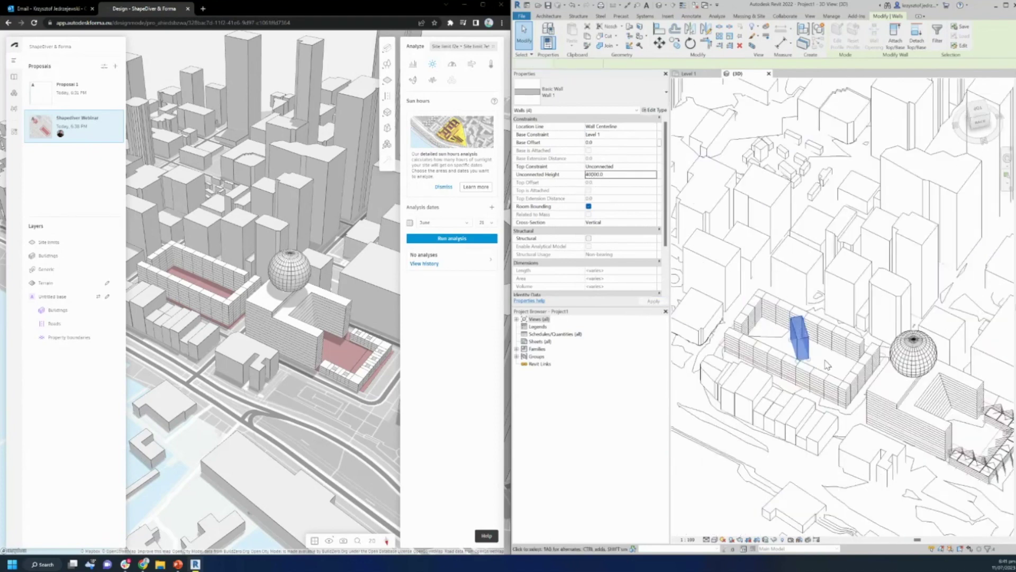
# Update the Forma proposal from Revit with the four courtyard walls, accept their conversion into a mesh element and dismiss the completion message.
pyautogui.press('Escape')
pyautogui.scroll(3, 801, 338)
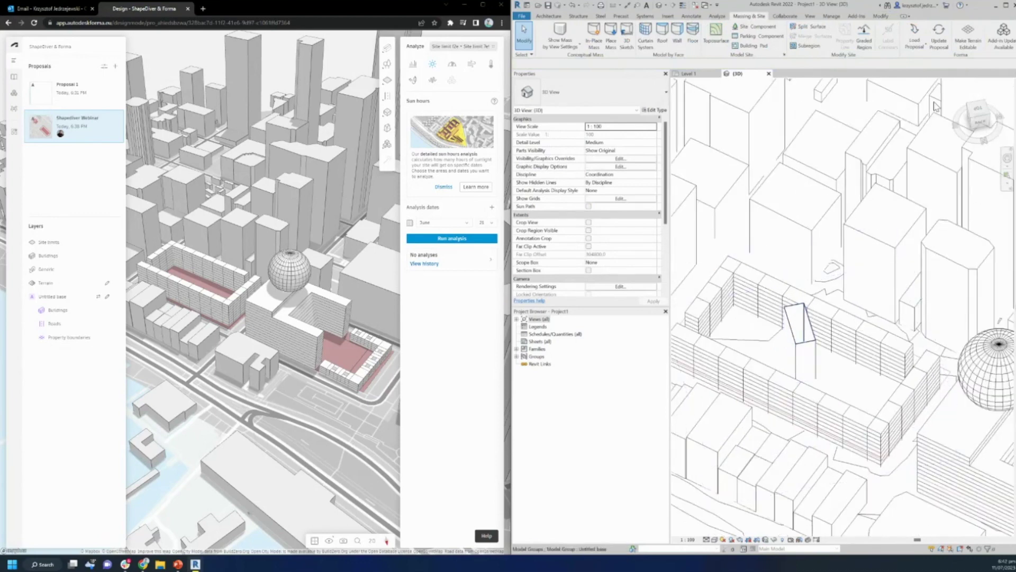
pyautogui.click(940, 38)
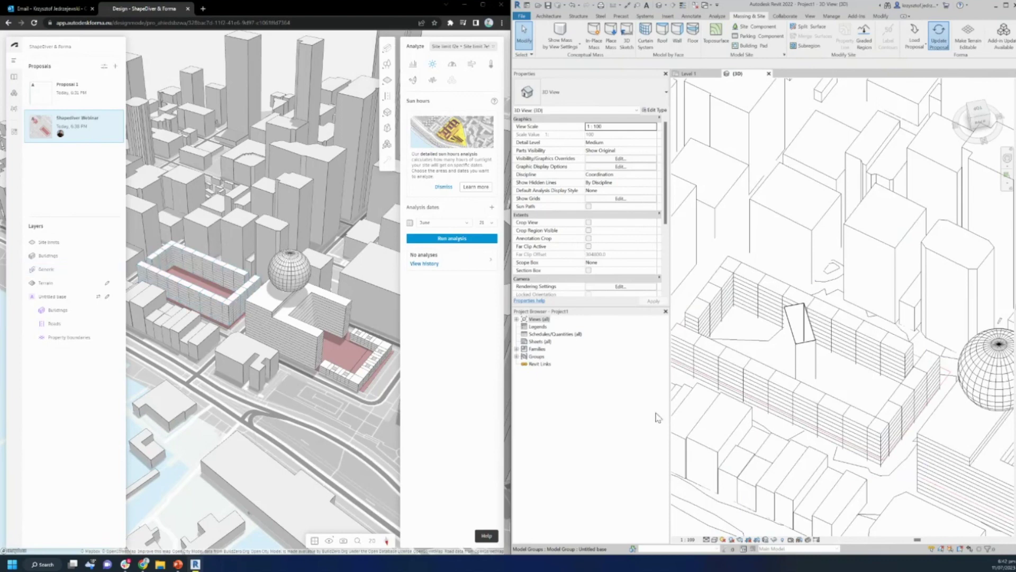
pyautogui.click(472, 318)
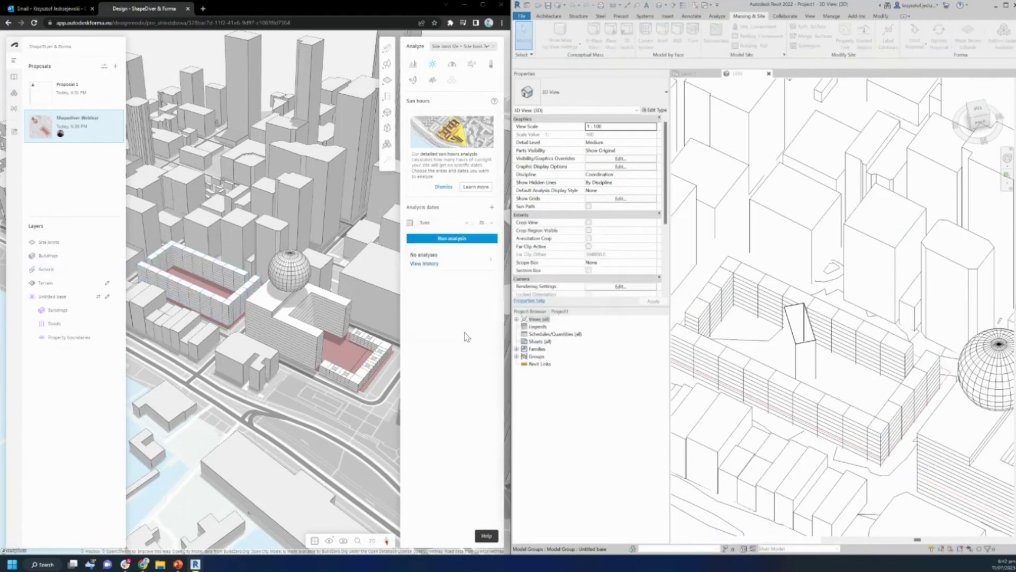
pyautogui.click(634, 339)
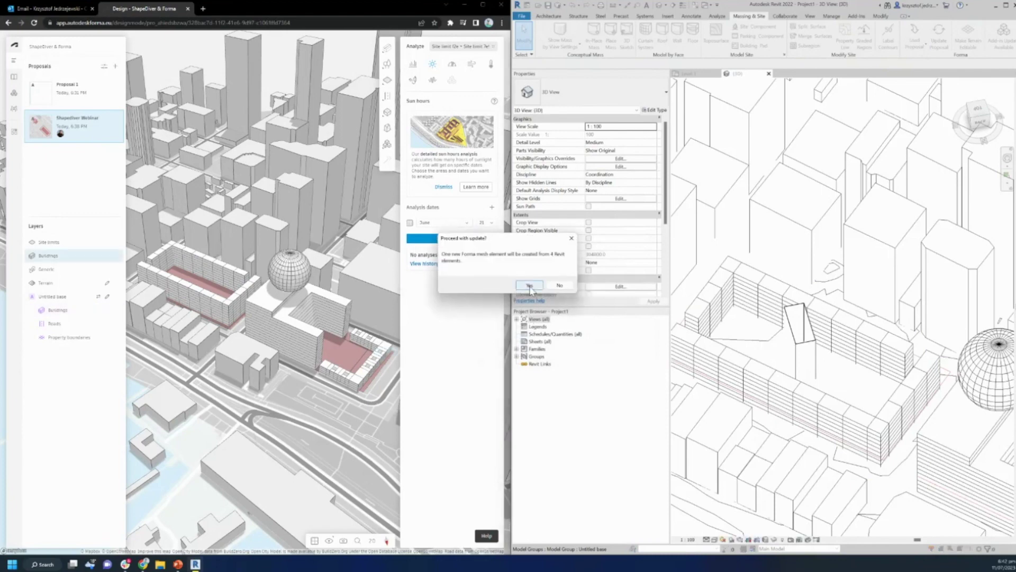
pyautogui.click(529, 286)
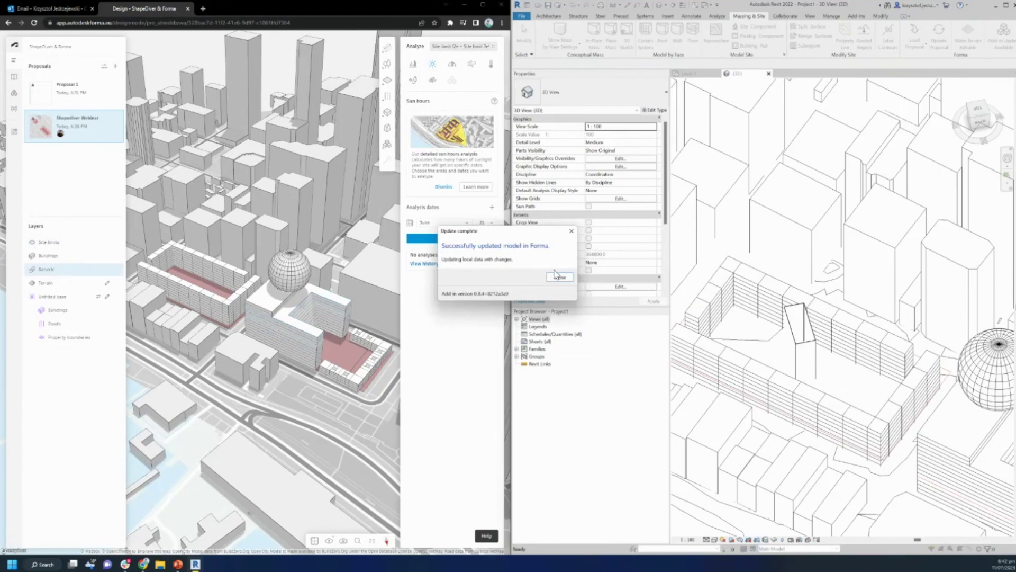
pyautogui.click(560, 278)
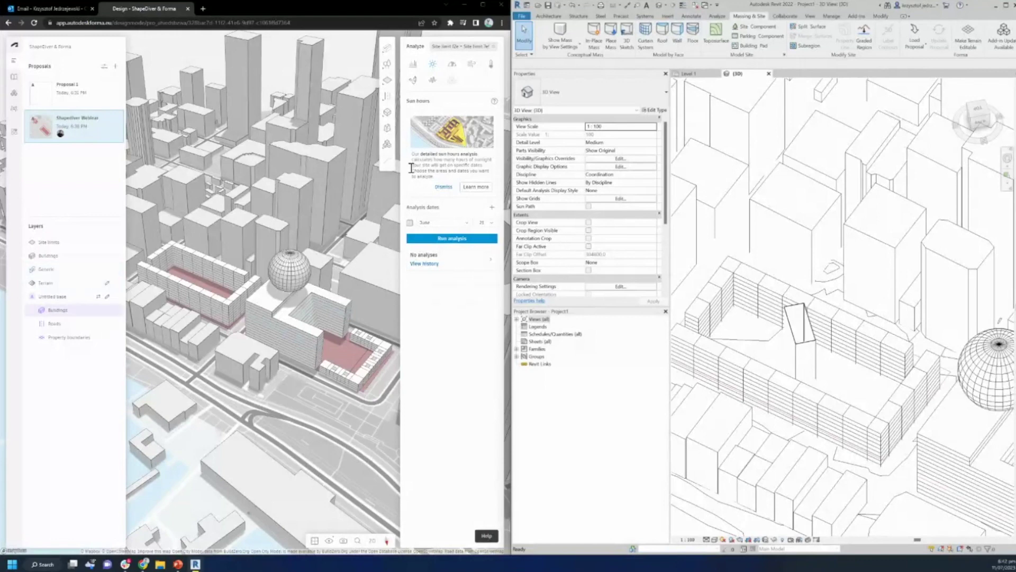
# Switch to the browser, reload the Forma project, and examine the updated ShapeDiver Webinar proposal around the U-shaped building's courtyard in a maximized window.
pyautogui.click(35, 23)
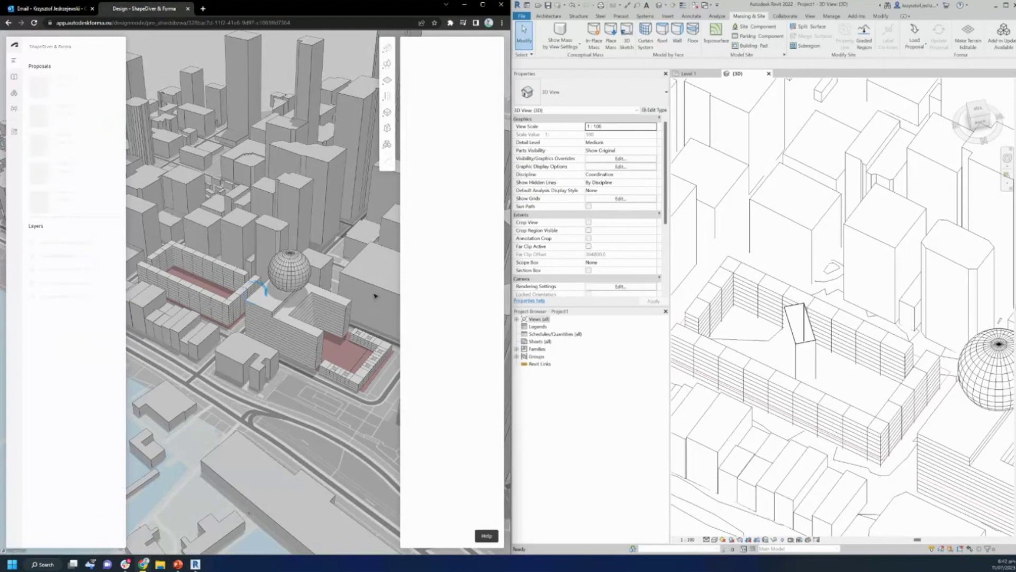
pyautogui.scroll(4, 194, 266)
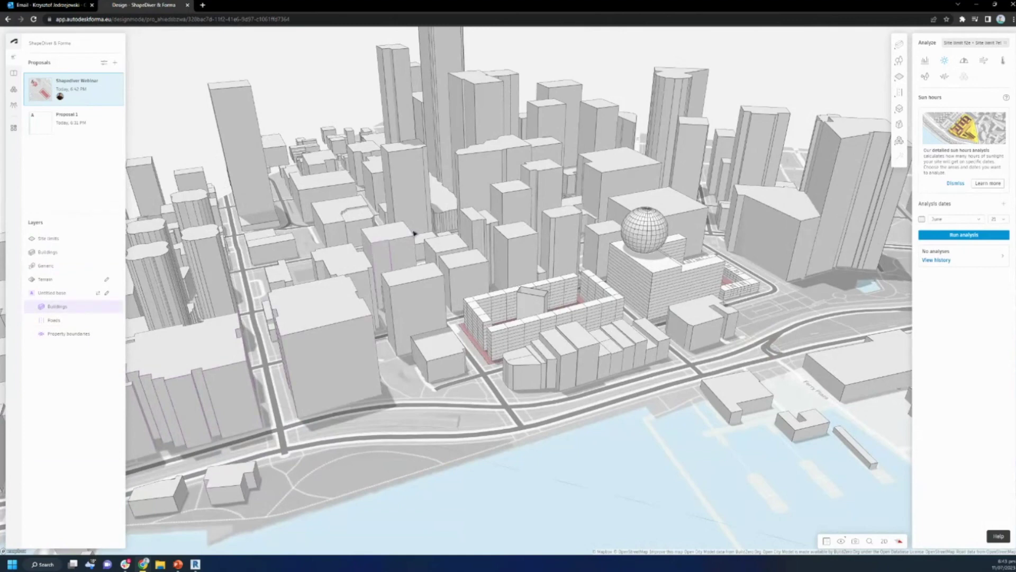
pyautogui.scroll(2, 644, 197)
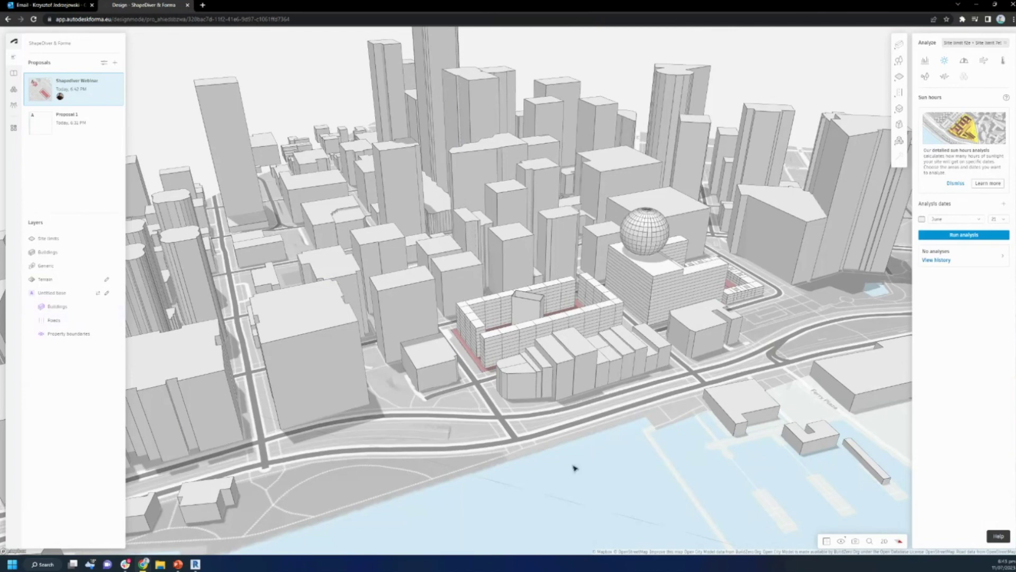
pyautogui.scroll(-2, 574, 468)
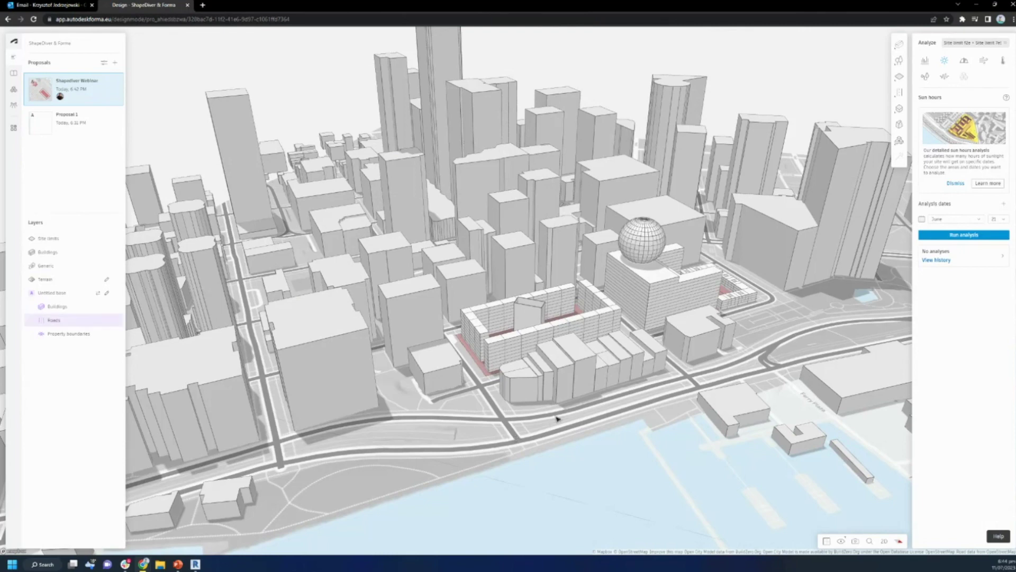
pyautogui.scroll(-3, 581, 452)
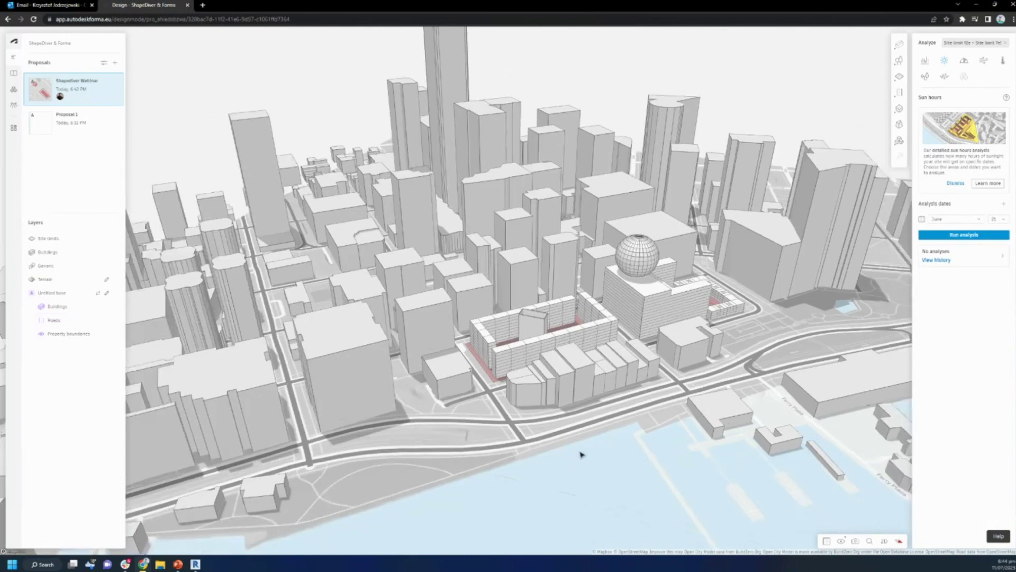
pyautogui.scroll(2, 627, 188)
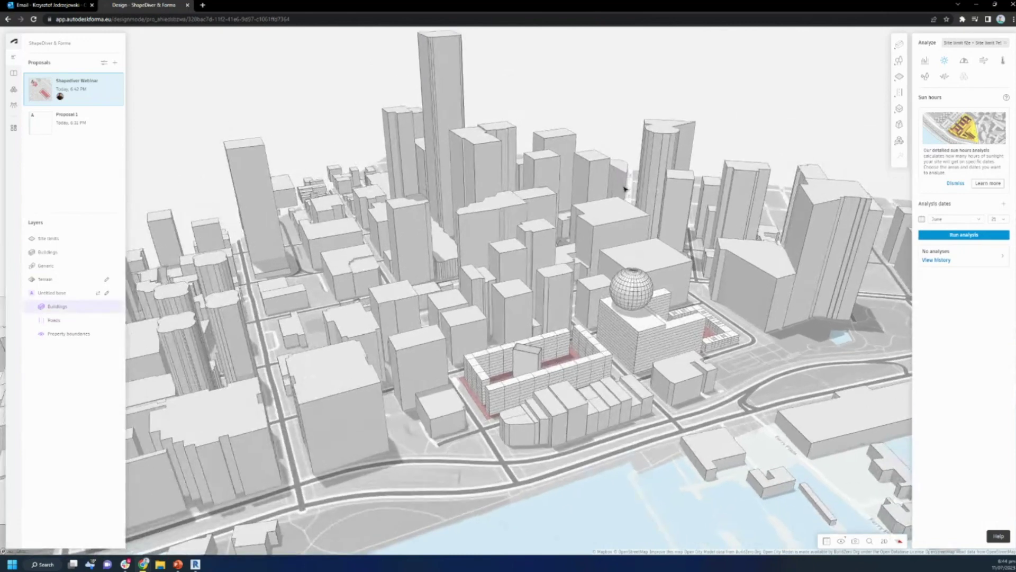